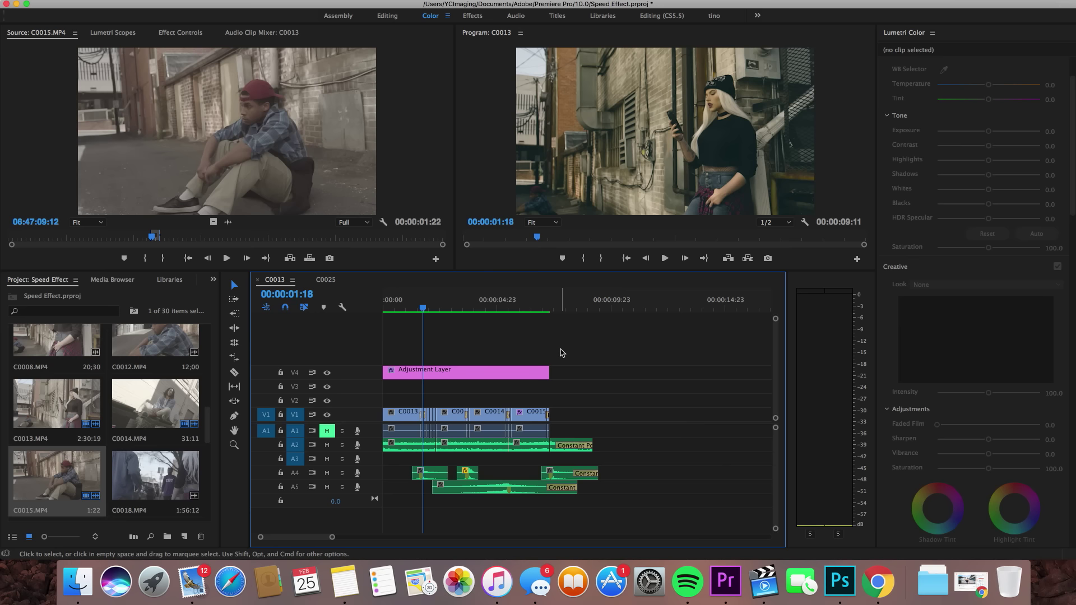
Zoom in on the C0013 timeline and scroll across its C0013, C0014 and C0015 clips.
{"action": "key", "text": "super+equal"}
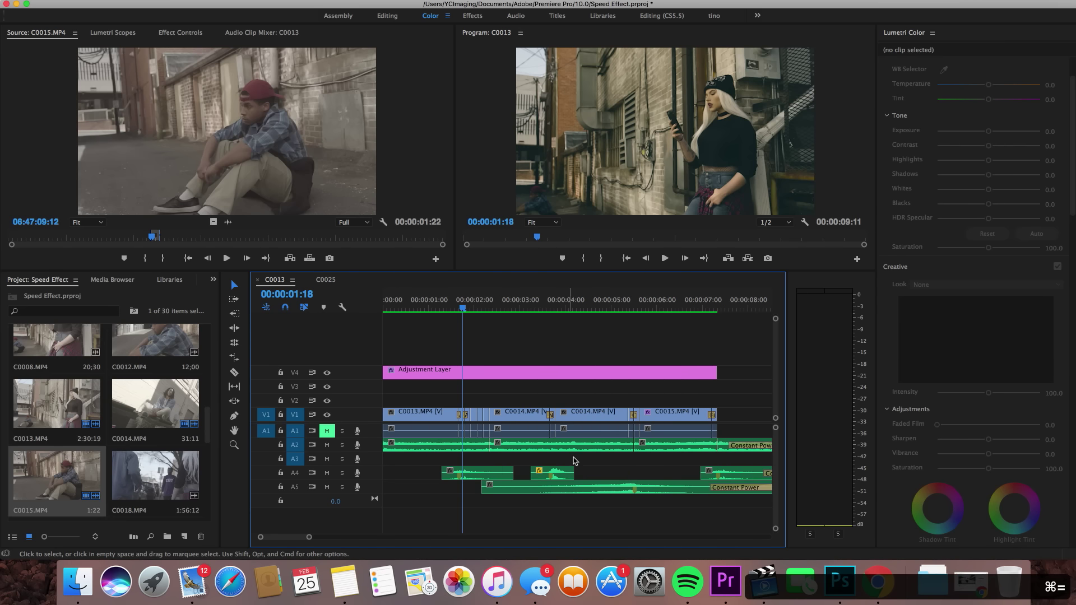
{"action": "scroll", "coordinate": [591, 460], "scroll_direction": "down", "scroll_amount": 3}
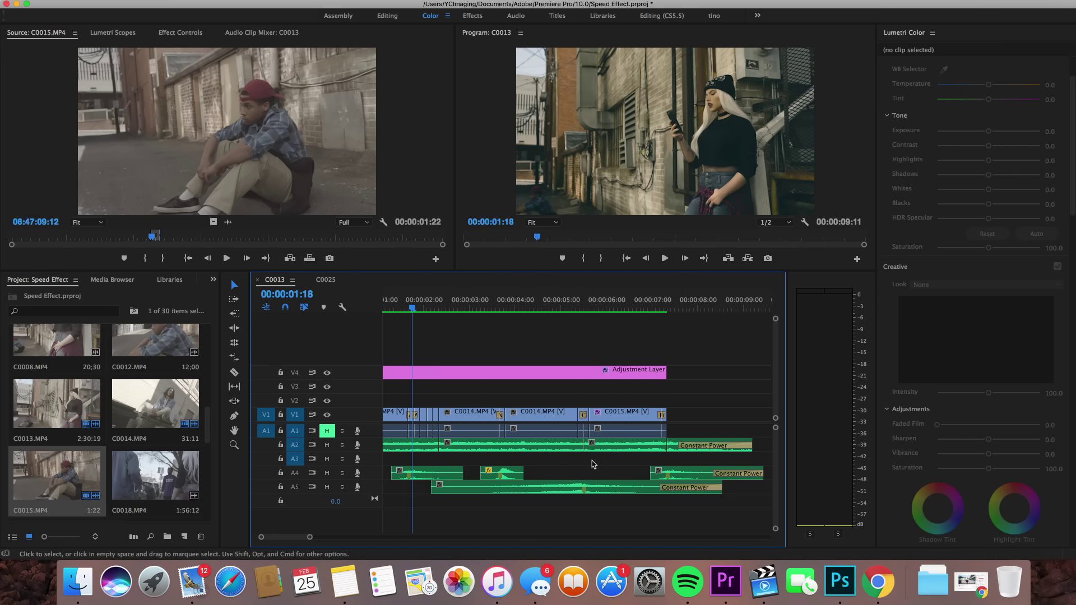
{"action": "scroll", "coordinate": [592, 460], "scroll_direction": "up", "scroll_amount": 3}
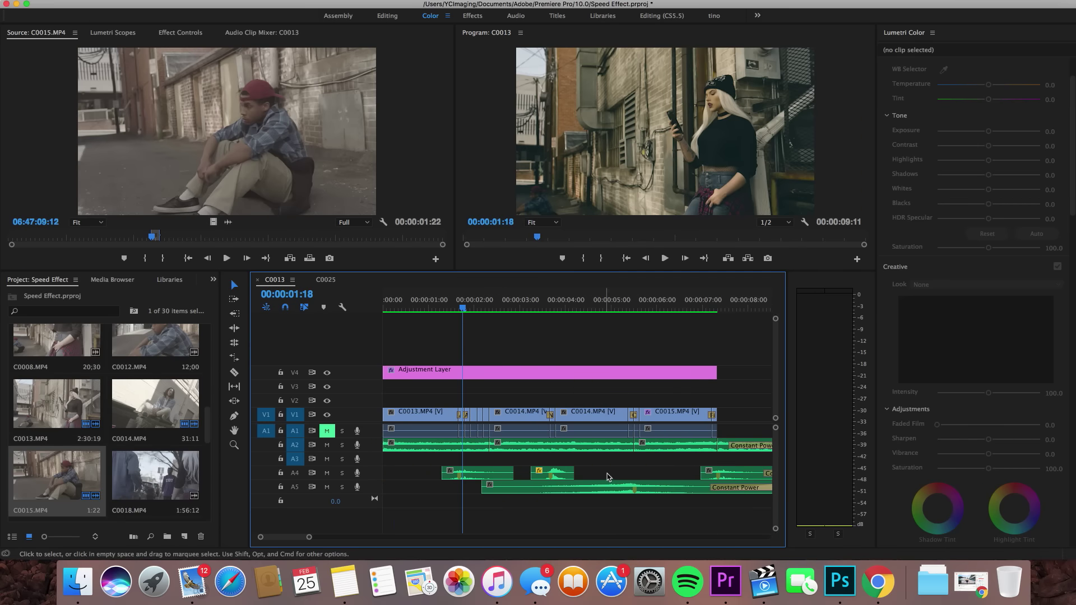
{"action": "scroll", "coordinate": [617, 476], "scroll_direction": "down", "scroll_amount": 3}
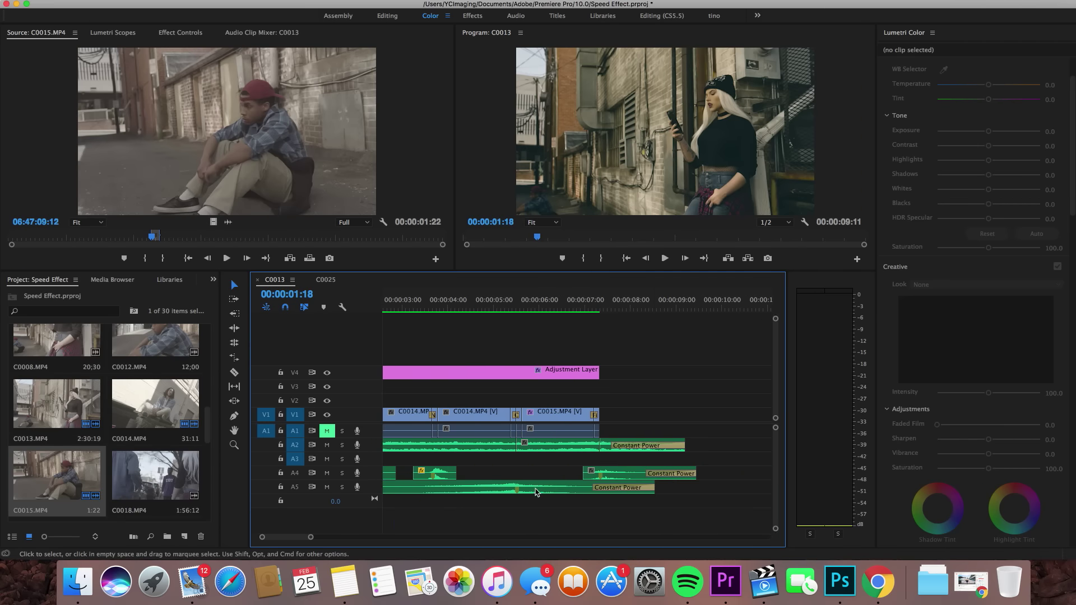
{"action": "scroll", "coordinate": [576, 504], "scroll_direction": "up", "scroll_amount": 3}
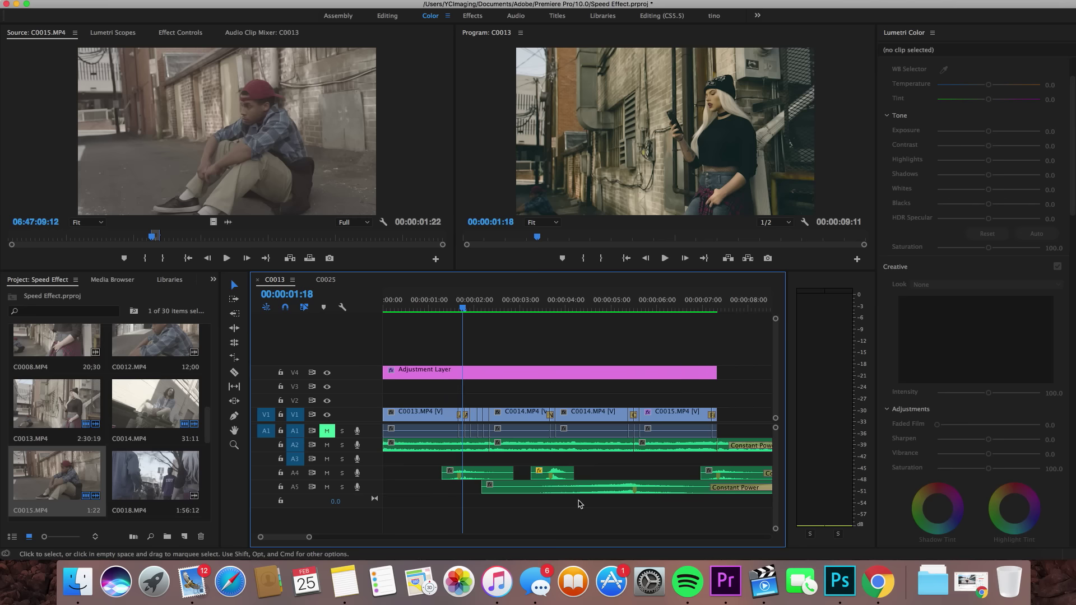
Replace the V1/A1 clips with C0013, cut at about 00:00:02:15, and delete its remainder.
{"action": "left_click_drag", "start_coordinate": [739, 400], "coordinate": [428, 420]}
{"action": "key", "text": "Delete"}
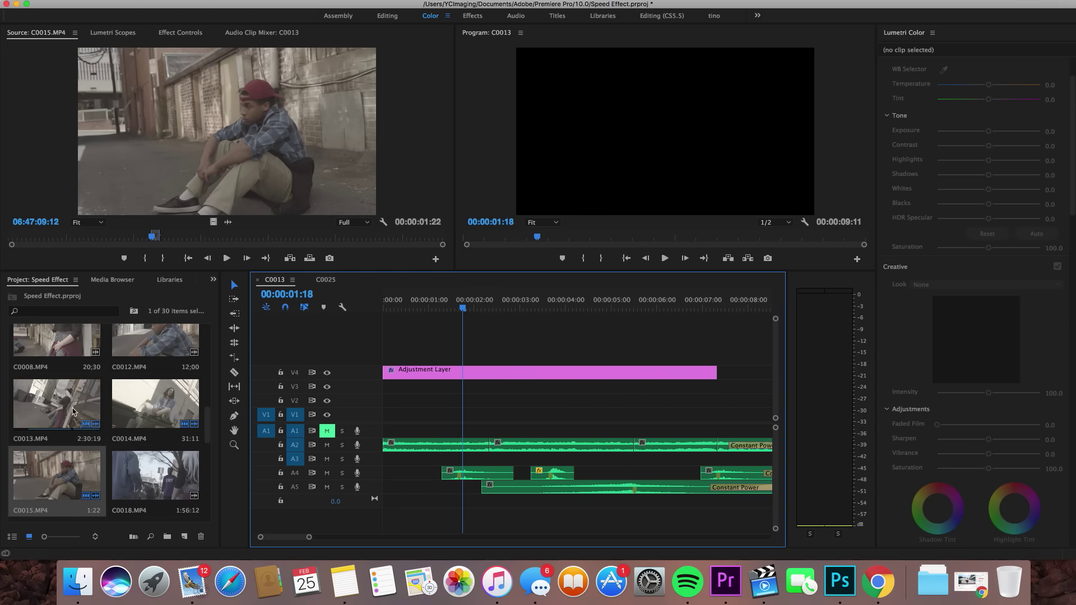
{"action": "left_click_drag", "start_coordinate": [70, 410], "coordinate": [381, 415]}
{"action": "key", "text": "c"}
{"action": "left_click", "coordinate": [489, 415]}
{"action": "key", "text": "v"}
{"action": "left_click", "coordinate": [552, 416]}
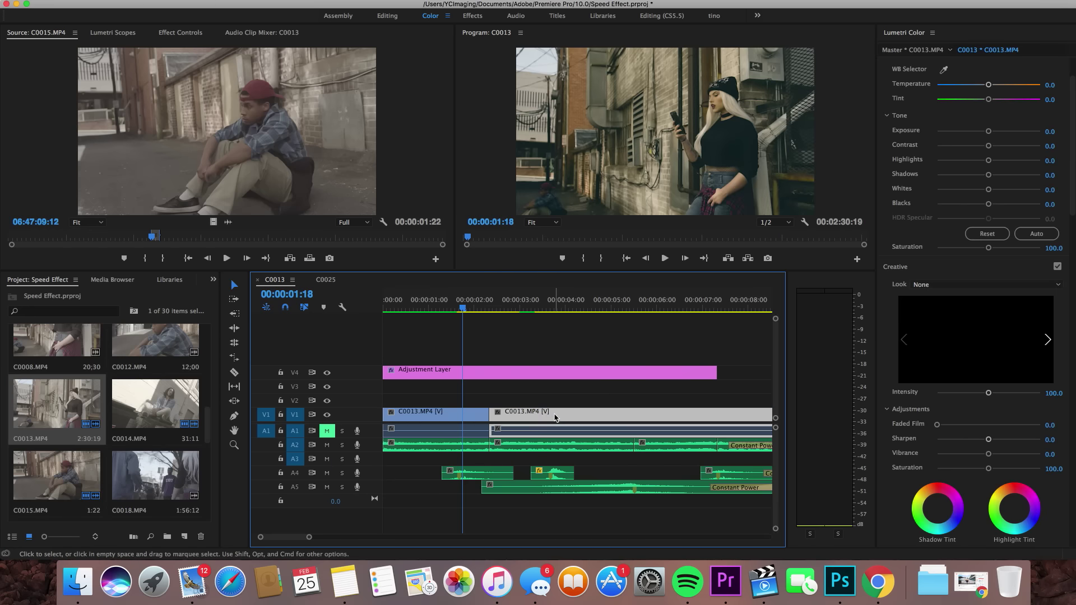
{"action": "key", "text": "Delete"}
Add C0014 after C0013 and cut off its leftover end.
{"action": "left_click_drag", "start_coordinate": [124, 404], "coordinate": [491, 415]}
{"action": "key", "text": "c"}
{"action": "left_click", "coordinate": [635, 415]}
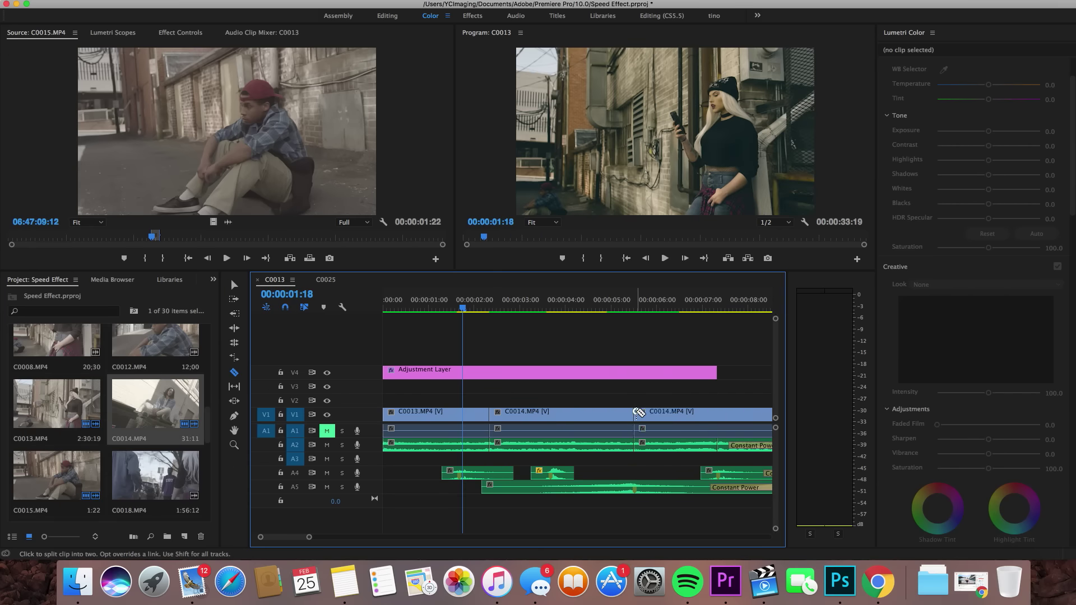
{"action": "key", "text": "v"}
{"action": "left_click", "coordinate": [660, 415]}
{"action": "key", "text": "Delete"}
Add C0015 after C0014, shorten its end, and park the playhead at 00:00:01:11.
{"action": "scroll", "coordinate": [504, 504], "scroll_direction": "down", "scroll_amount": 3}
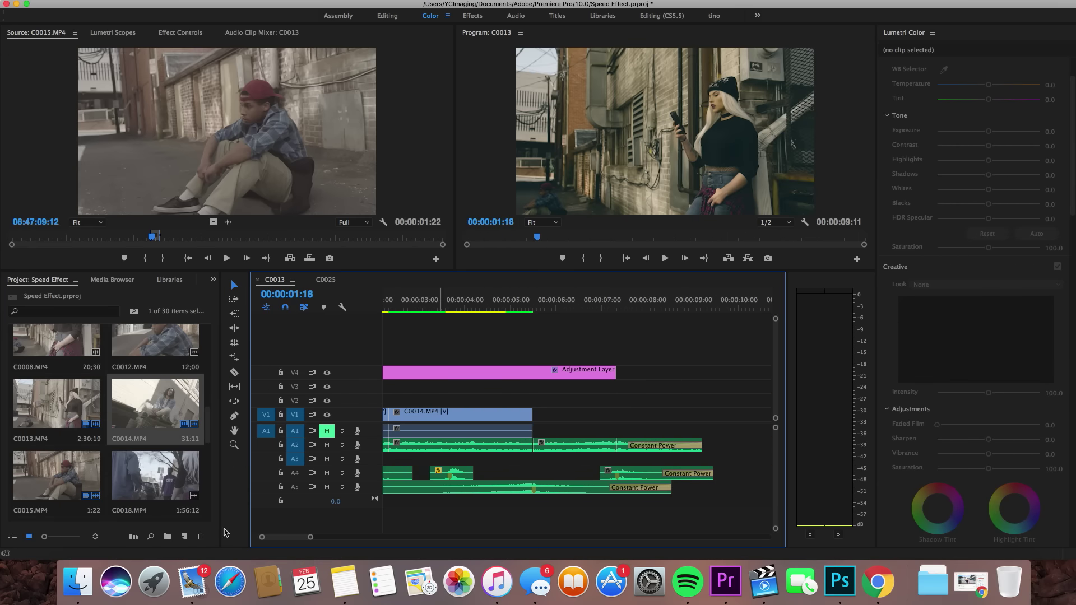
{"action": "left_click_drag", "start_coordinate": [55, 491], "coordinate": [537, 424]}
{"action": "left_click_drag", "start_coordinate": [627, 414], "coordinate": [615, 413]}
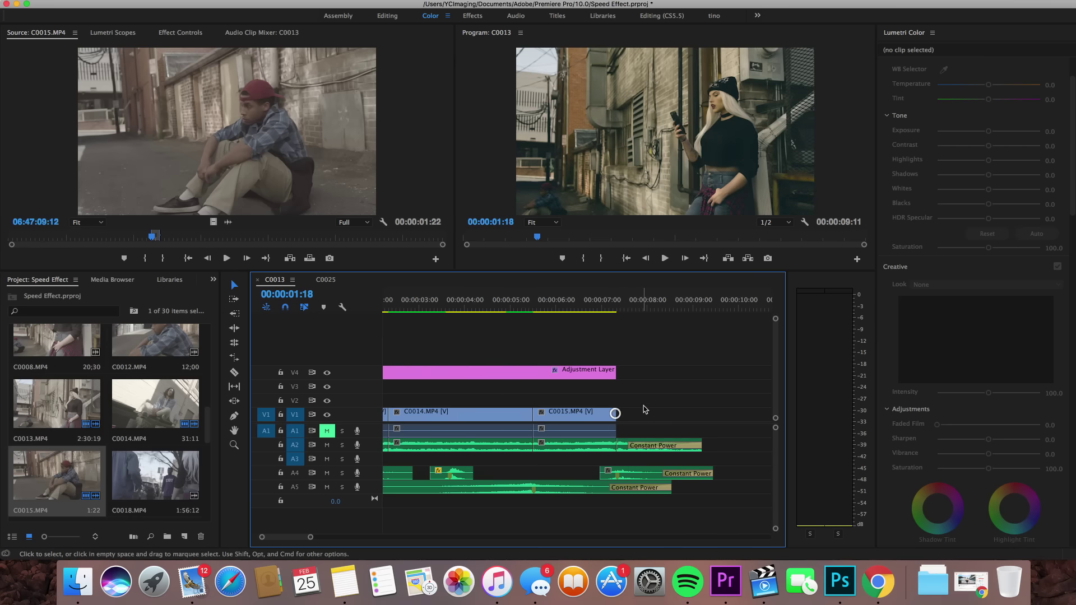
{"action": "scroll", "coordinate": [644, 409], "scroll_direction": "up", "scroll_amount": 3}
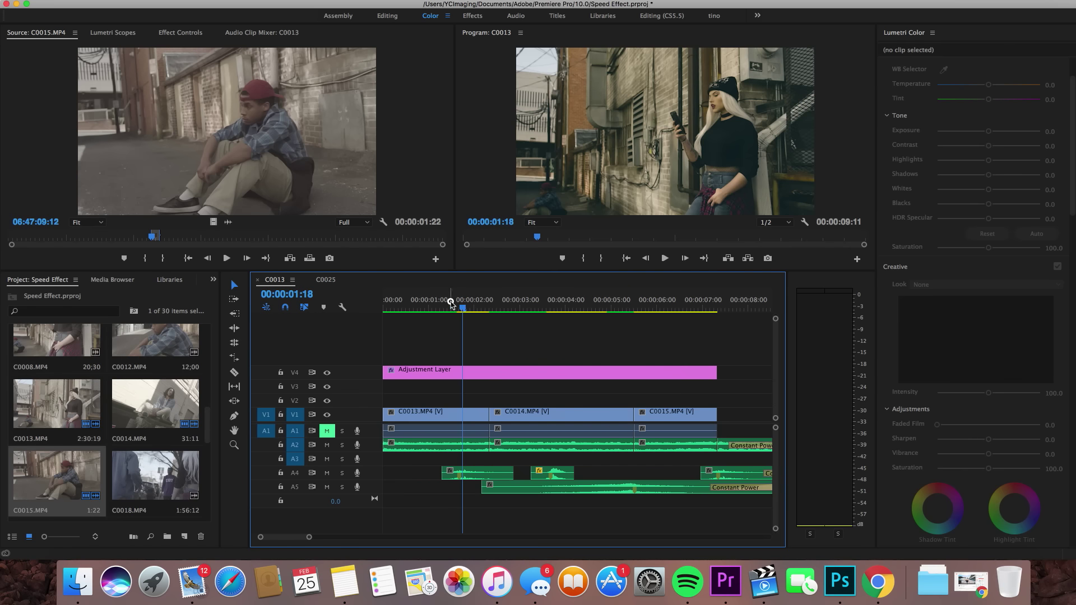
{"action": "left_click_drag", "start_coordinate": [463, 304], "coordinate": [451, 304]}
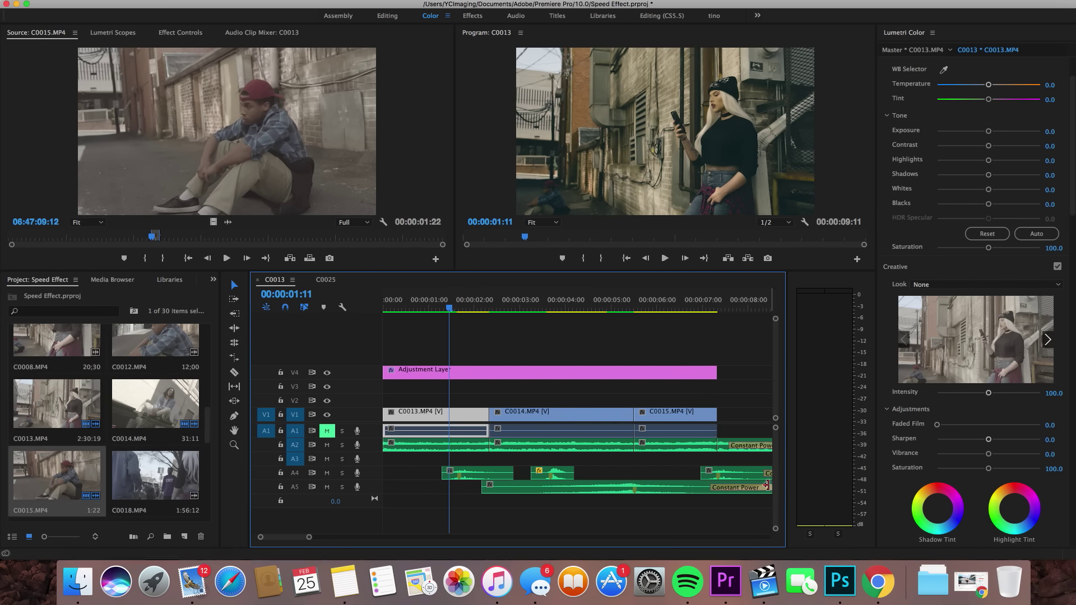
Preview from 00:00:01:11, then park the playhead at 00:00:01:05 with the Razor tool selected.
{"action": "key", "text": "space"}
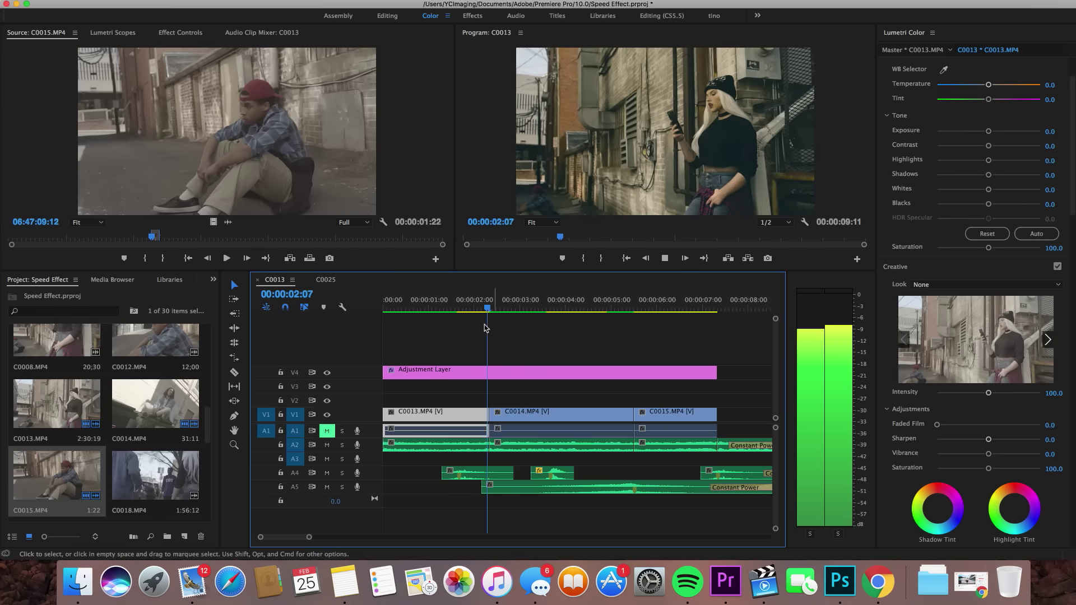
{"action": "key", "text": "space"}
{"action": "left_click", "coordinate": [466, 459]}
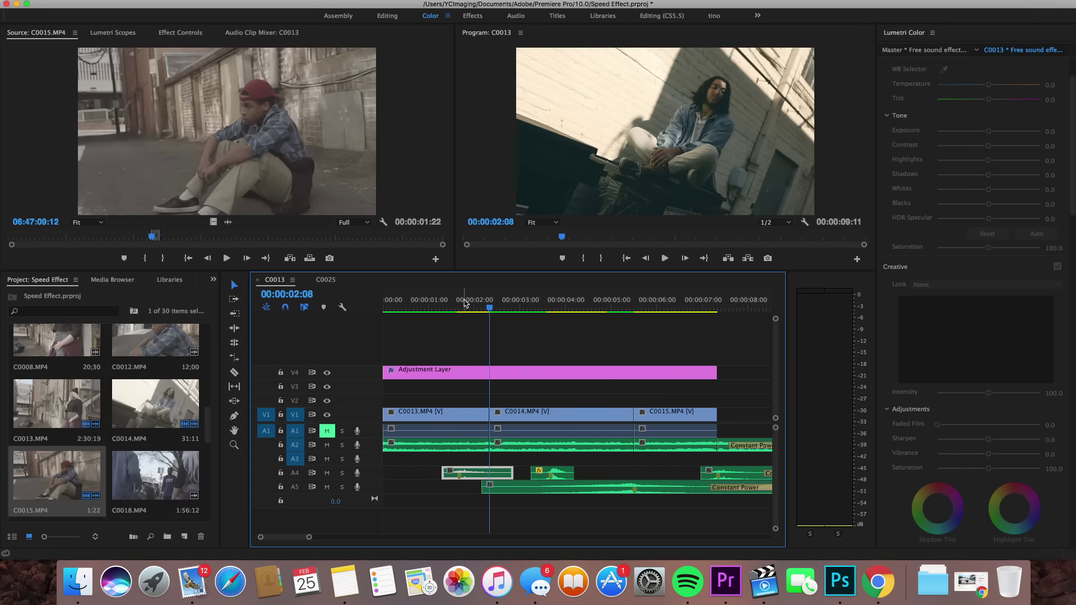
{"action": "left_click", "coordinate": [439, 303]}
{"action": "key", "text": "c"}
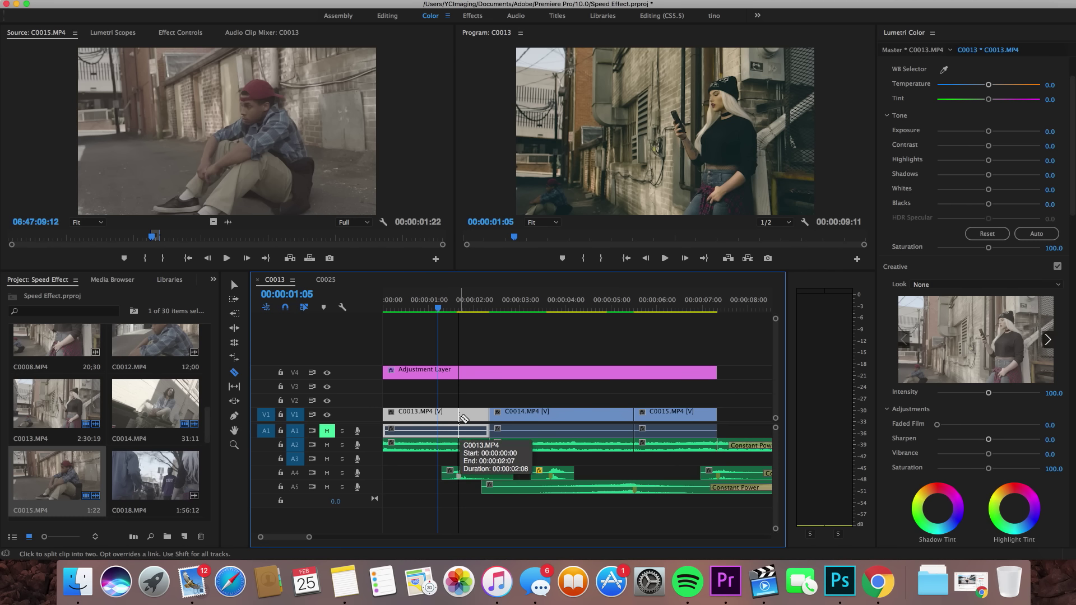
Split C0013 just after and at 00:00:01:05, then select the short isolated piece.
{"action": "left_click", "coordinate": [461, 416]}
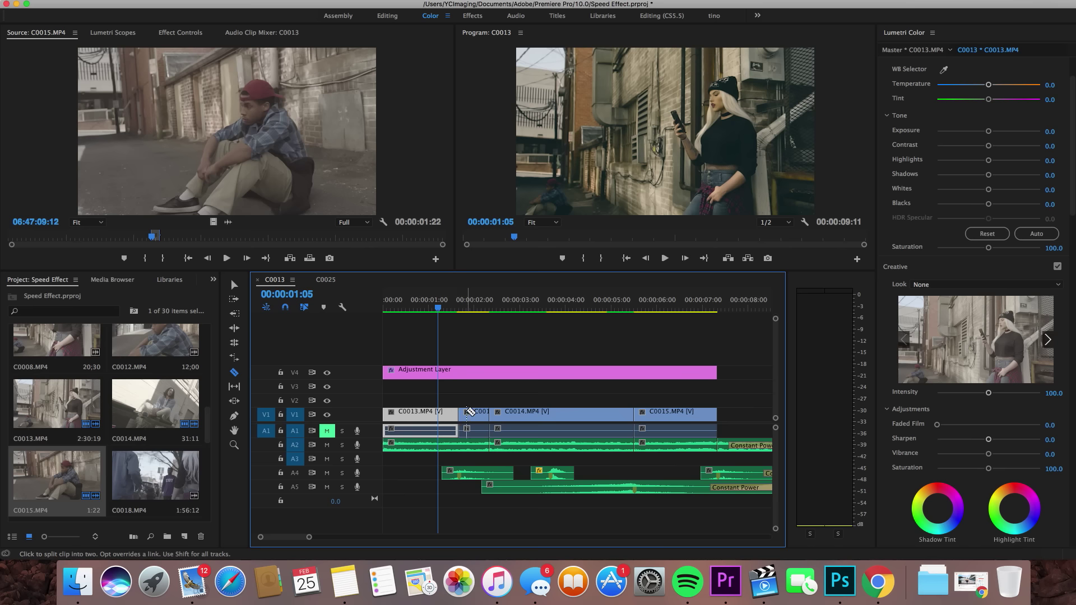
{"action": "key", "text": "v"}
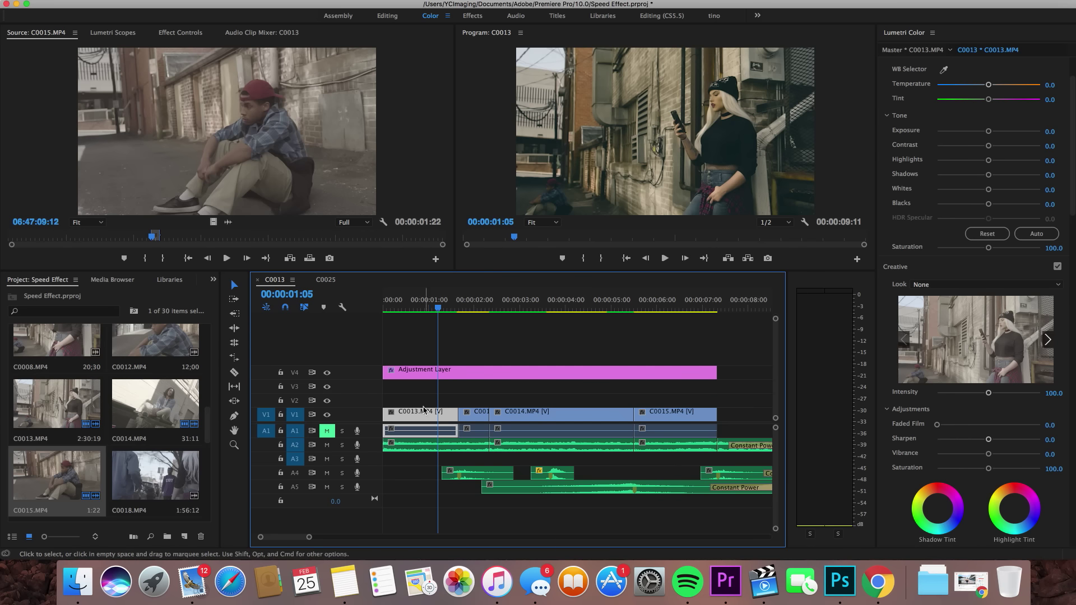
{"action": "key", "text": "super+k"}
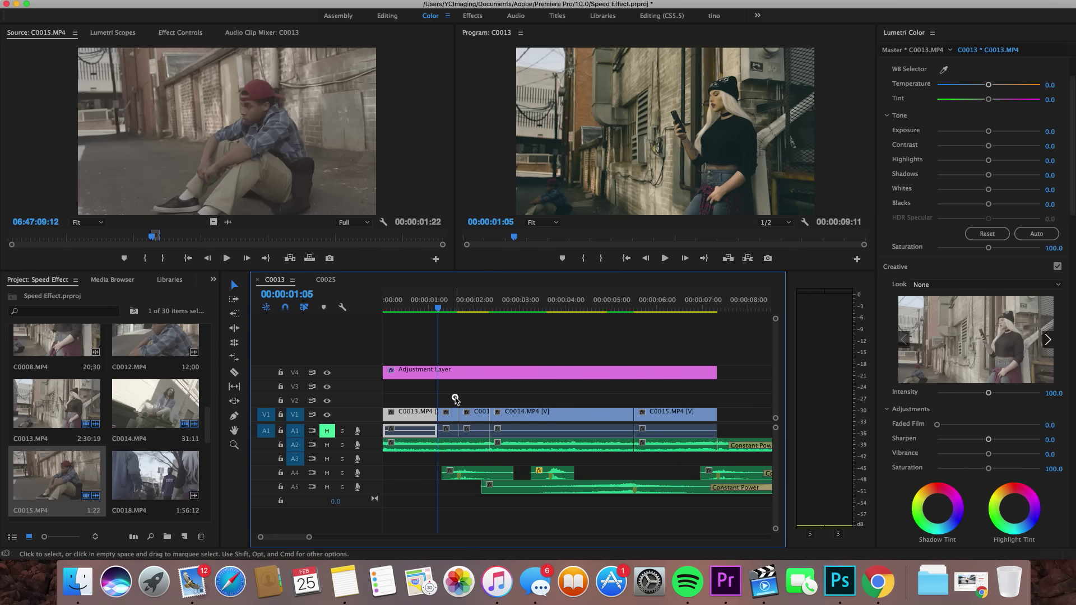
{"action": "left_click", "coordinate": [455, 399]}
{"action": "left_click", "coordinate": [453, 419]}
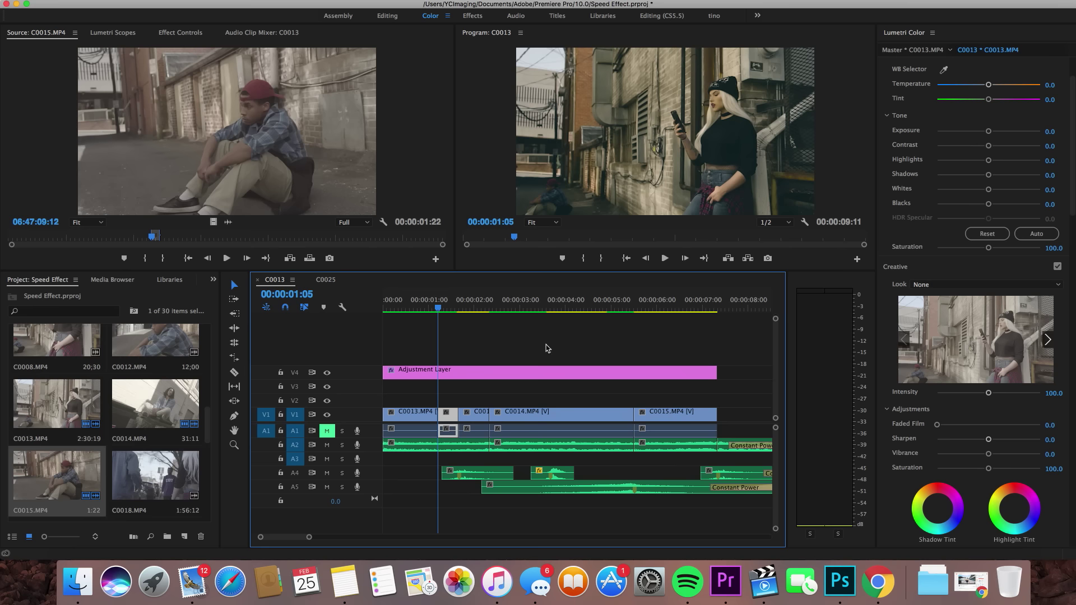
{"action": "left_click", "coordinate": [502, 400]}
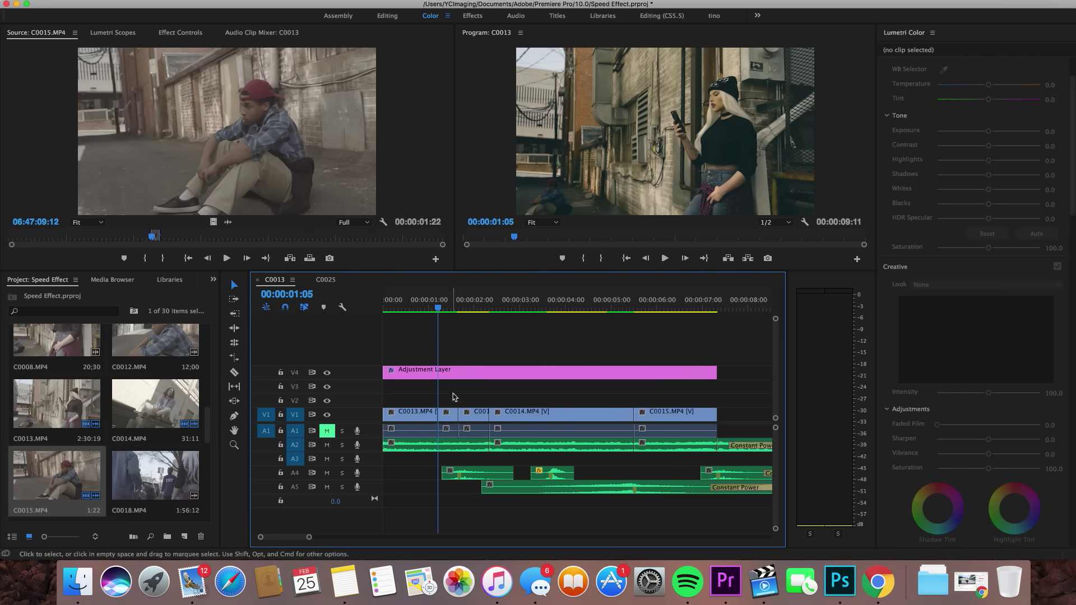
{"action": "left_click", "coordinate": [448, 415]}
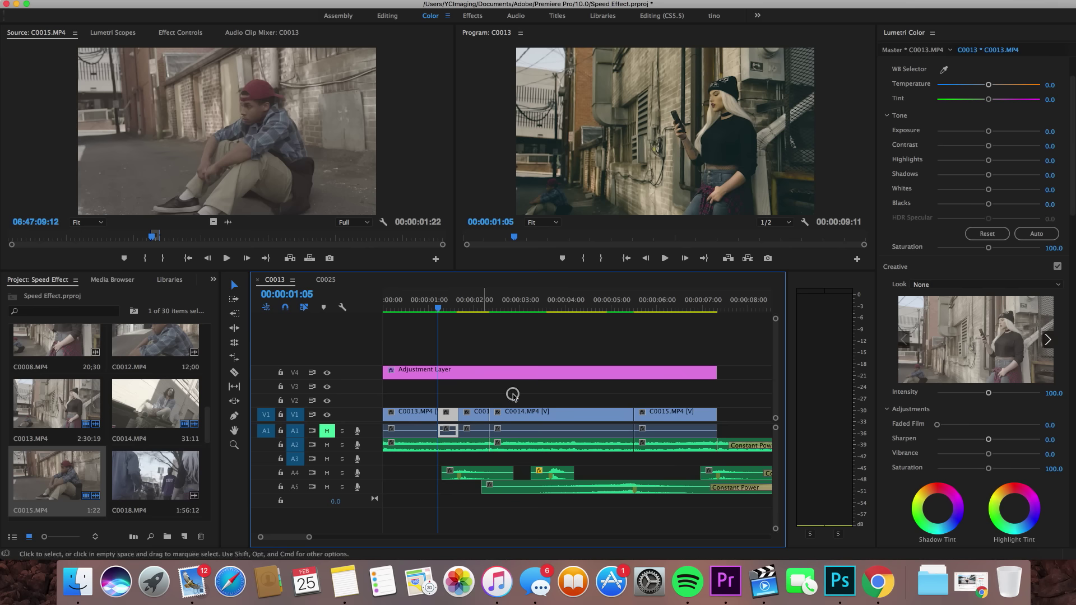
{"action": "left_click", "coordinate": [528, 399]}
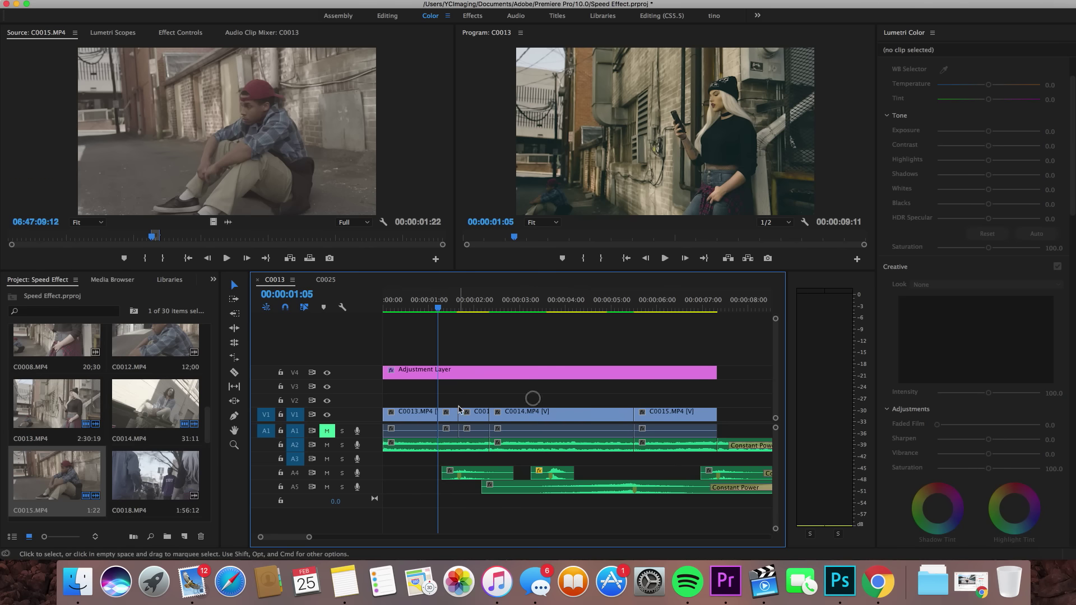
{"action": "left_click", "coordinate": [452, 418]}
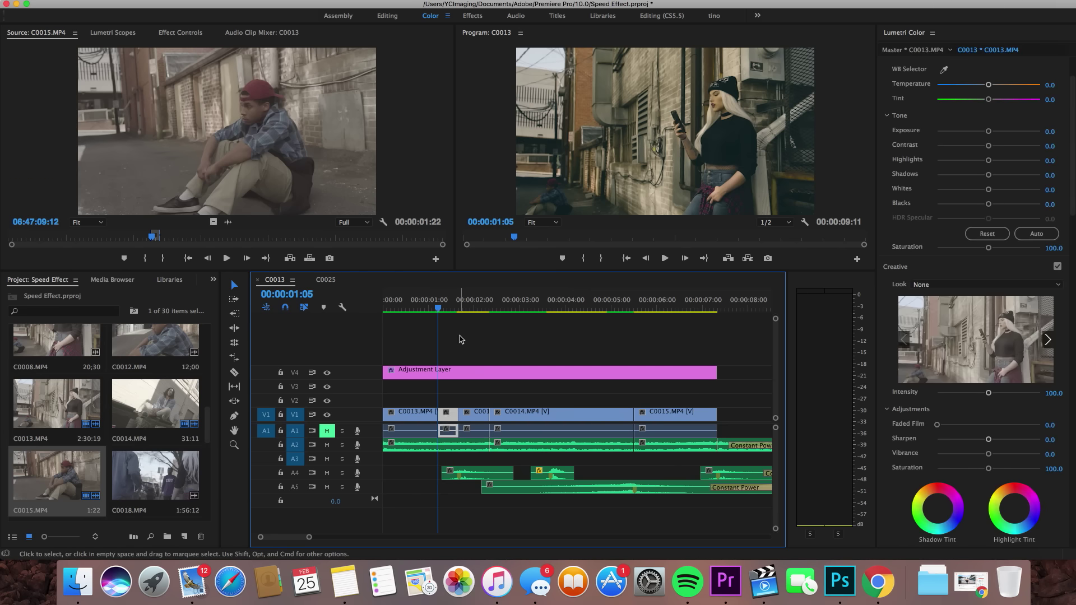
Set the short C0013 piece to 1000% speed and extend it to close the gap.
{"action": "key", "text": "super+j"}
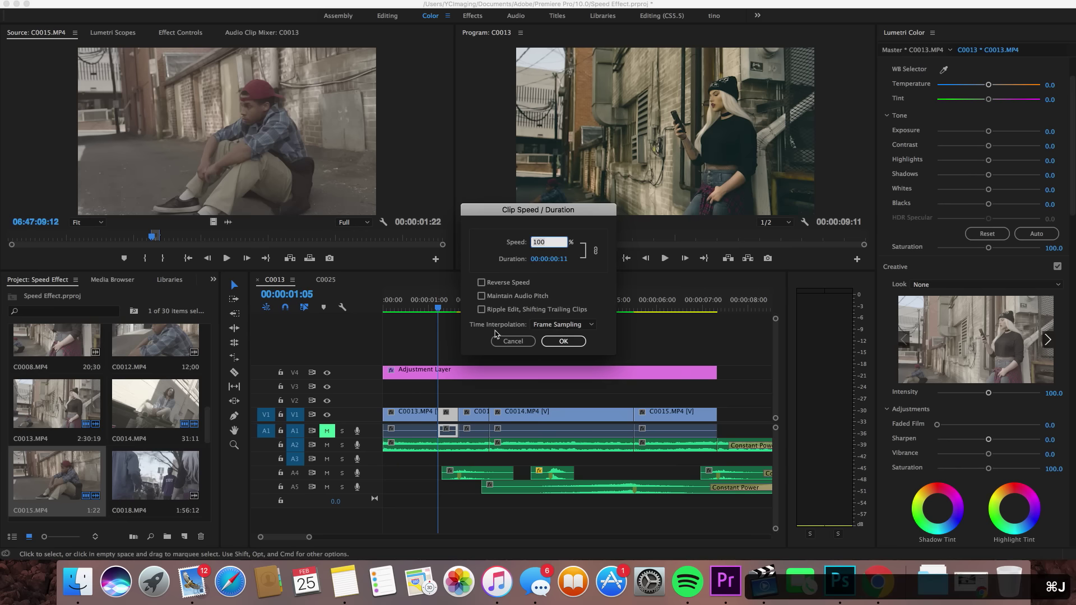
{"action": "type", "text": "10"}
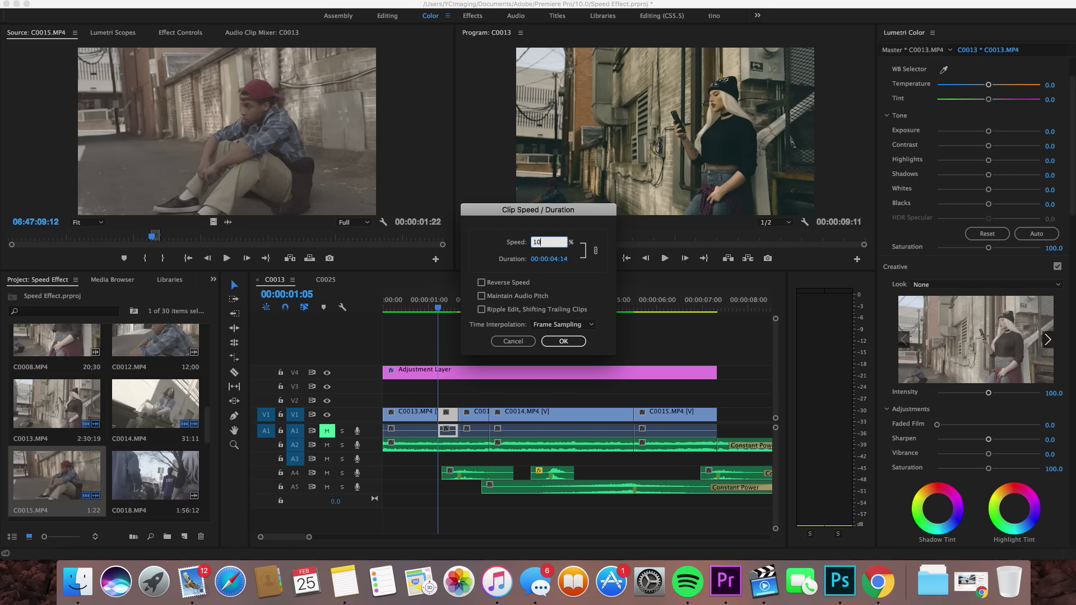
{"action": "type", "text": "00"}
{"action": "left_click", "coordinate": [577, 342]}
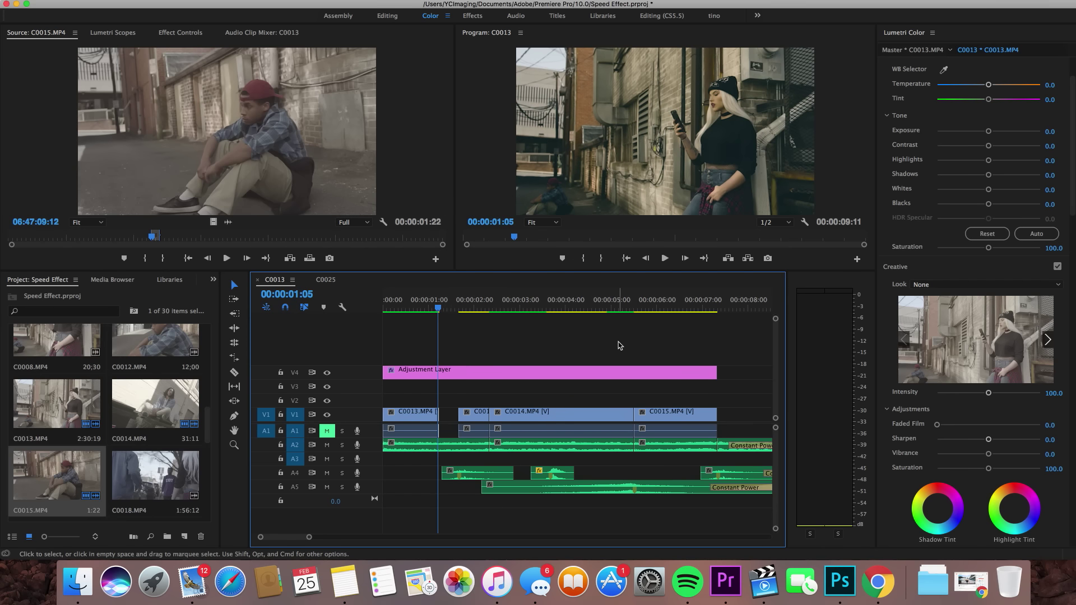
{"action": "key", "text": "super+equal"}
{"action": "key", "text": "super+equal"}
{"action": "key", "text": "super+equal"}
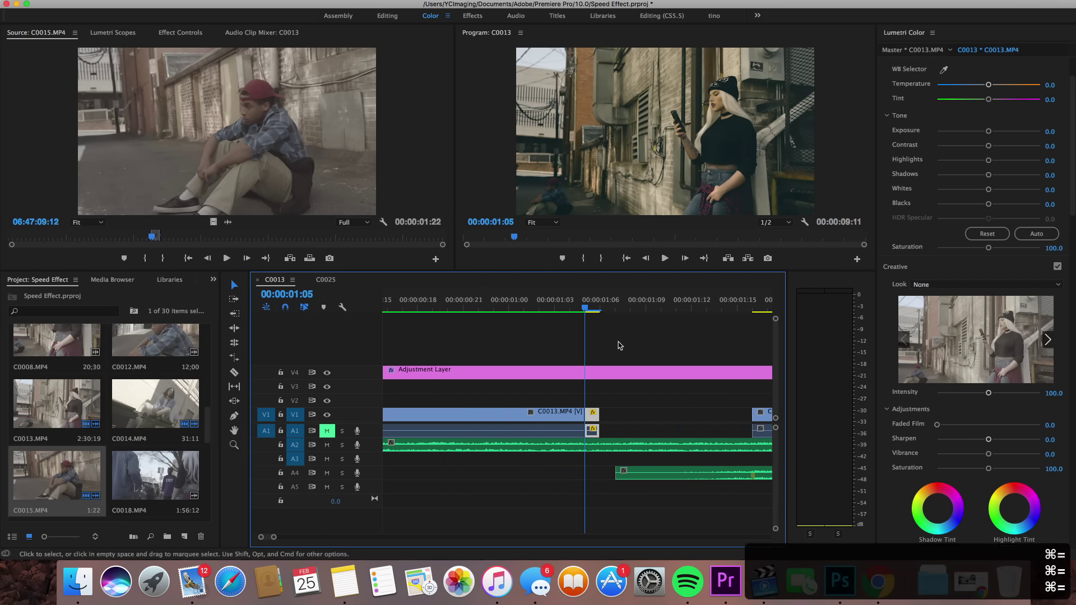
{"action": "scroll", "coordinate": [618, 341], "scroll_direction": "down", "scroll_amount": 3}
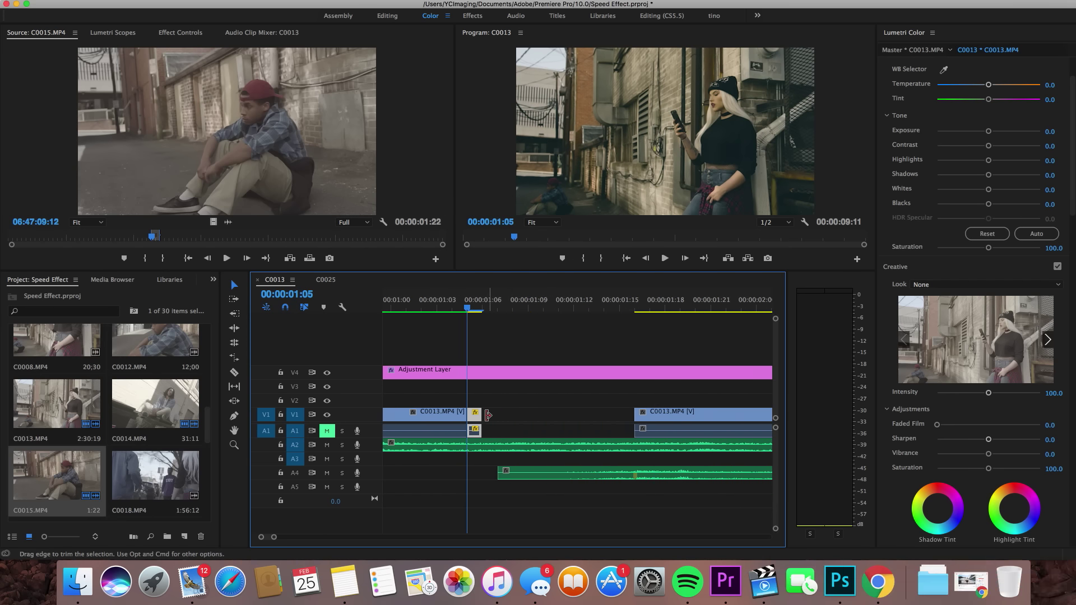
{"action": "left_click_drag", "start_coordinate": [486, 414], "coordinate": [634, 415]}
Park the playhead just past the sped-up section, around 00:00:01:07, with the Razor tool selected.
{"action": "key", "text": "super+minus"}
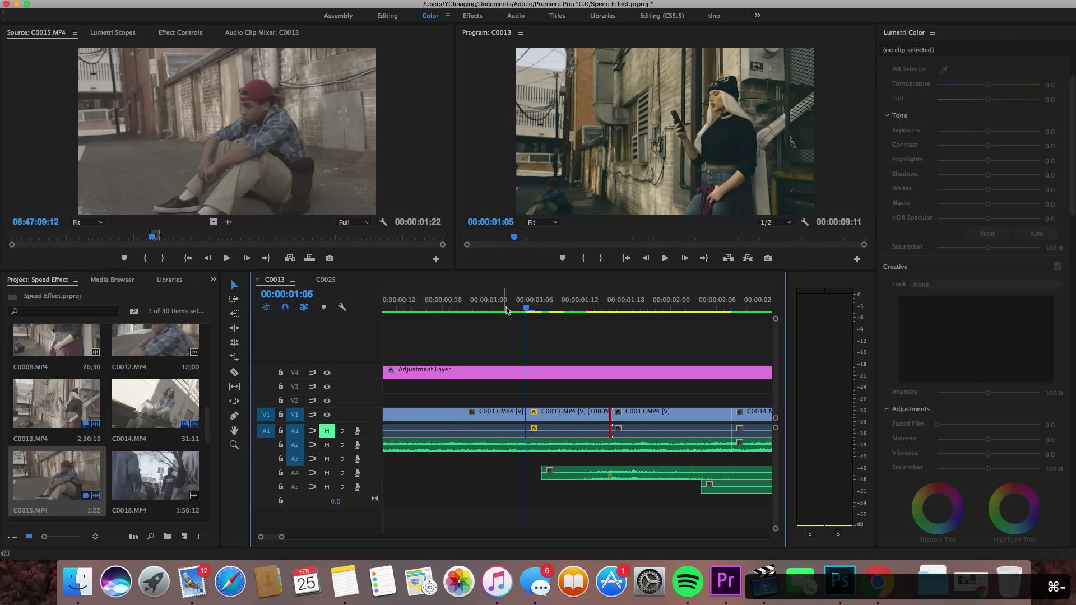
{"action": "left_click_drag", "start_coordinate": [525, 307], "coordinate": [549, 305]}
{"action": "key", "text": "super+0"}
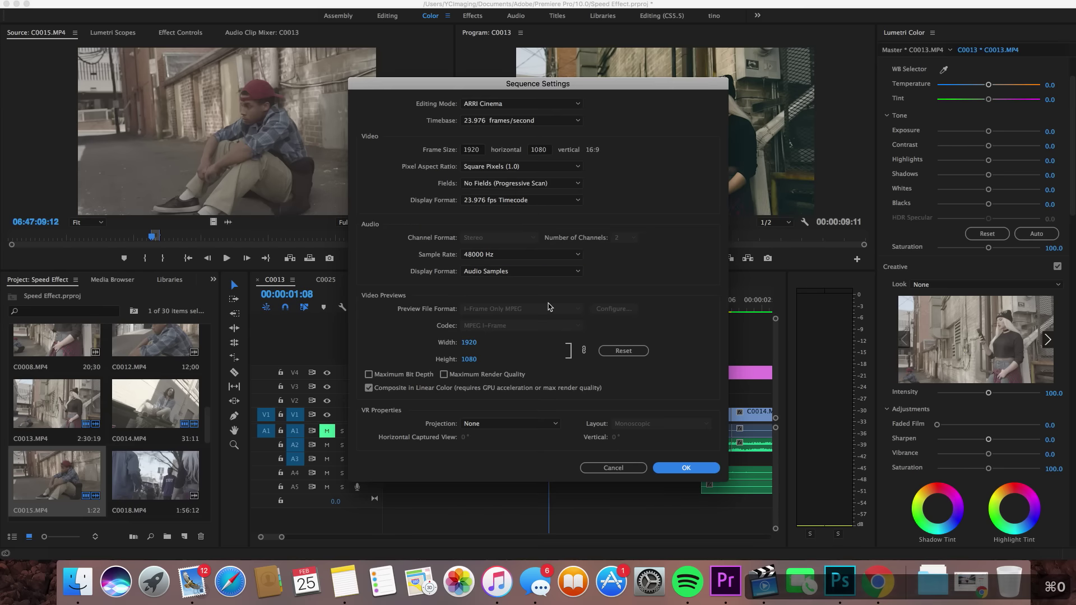
{"action": "left_click", "coordinate": [637, 467]}
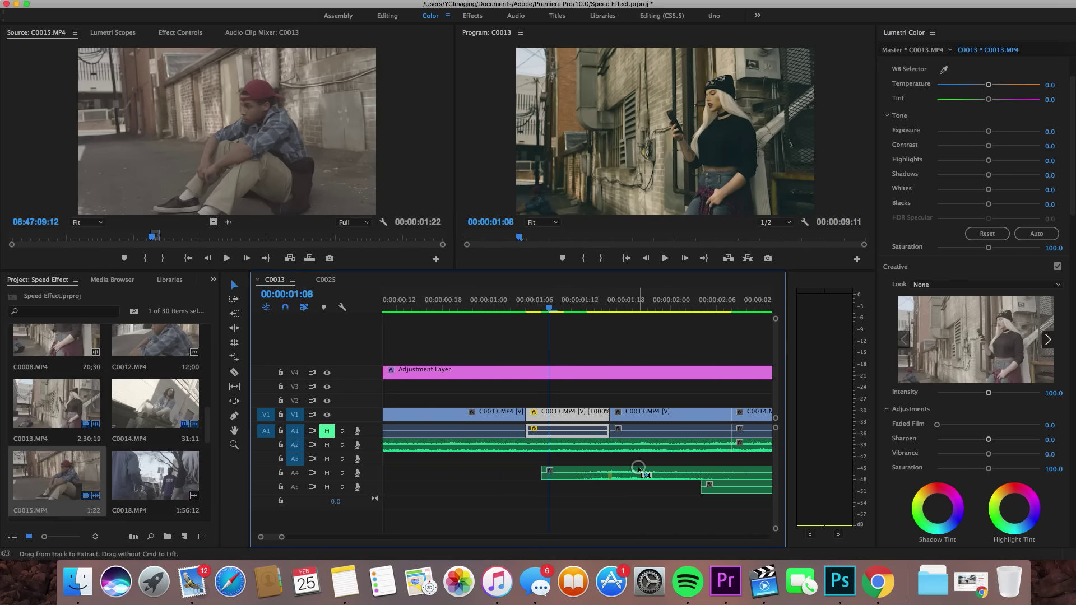
{"action": "key", "text": "super+minus"}
{"action": "key", "text": "super+minus"}
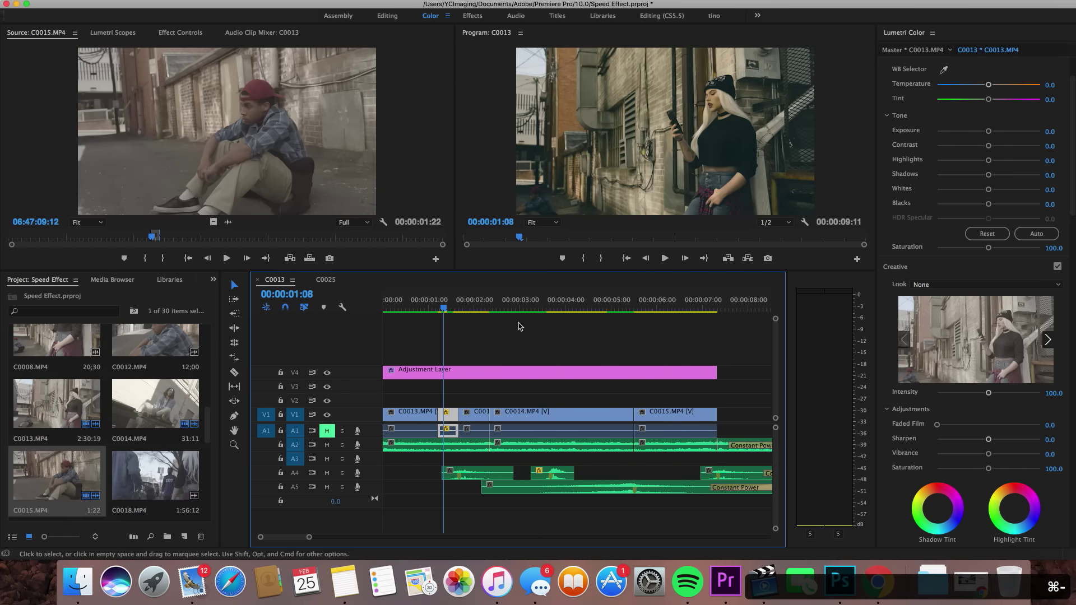
{"action": "left_click_drag", "start_coordinate": [437, 314], "coordinate": [448, 311]}
{"action": "key", "text": "c"}
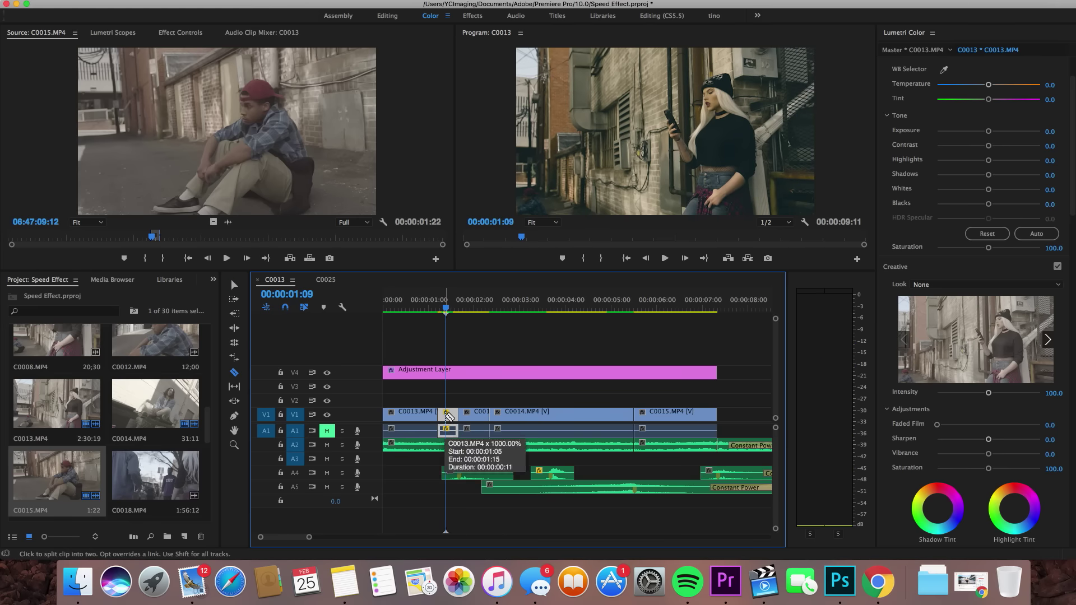
Cut the sped-up C0013 section at the playhead and set the following piece to 100% speed.
{"action": "left_click", "coordinate": [447, 416]}
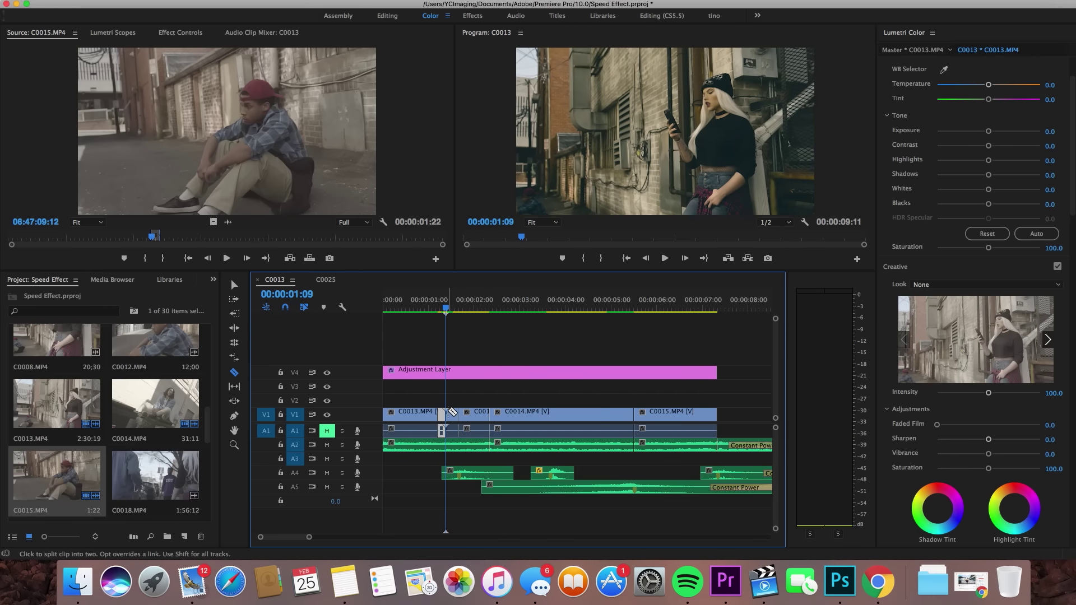
{"action": "key", "text": "v"}
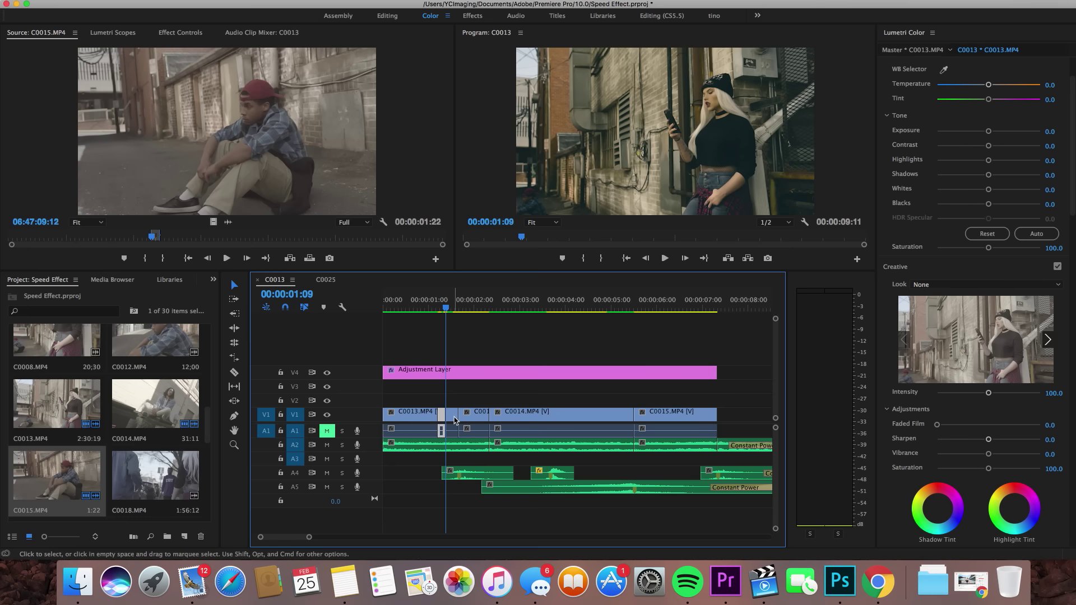
{"action": "left_click", "coordinate": [454, 417]}
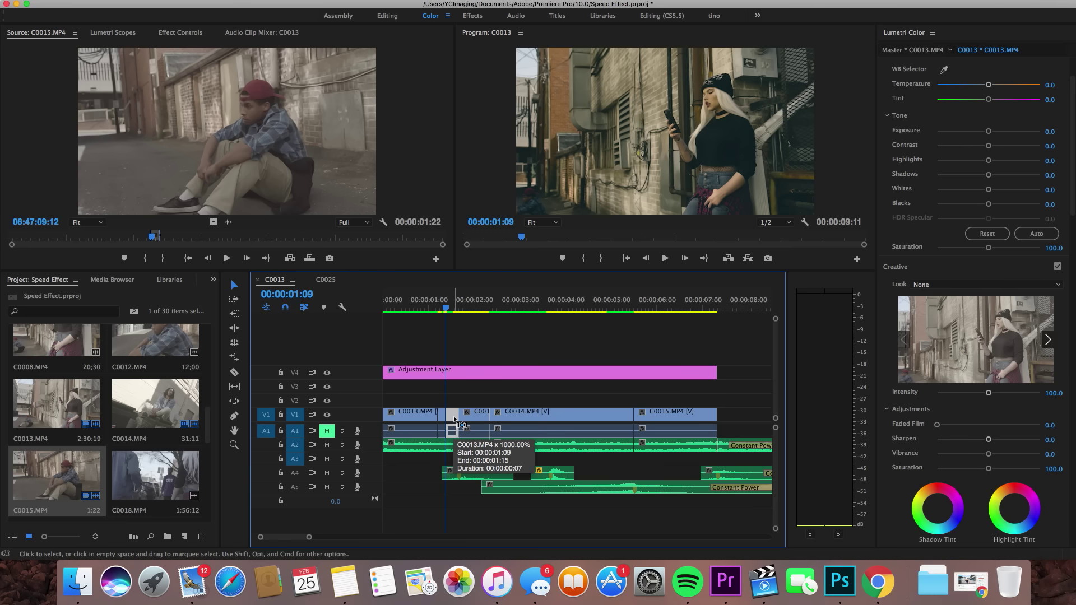
{"action": "key", "text": "super+j"}
{"action": "type", "text": "100"}
{"action": "key", "text": "Return"}
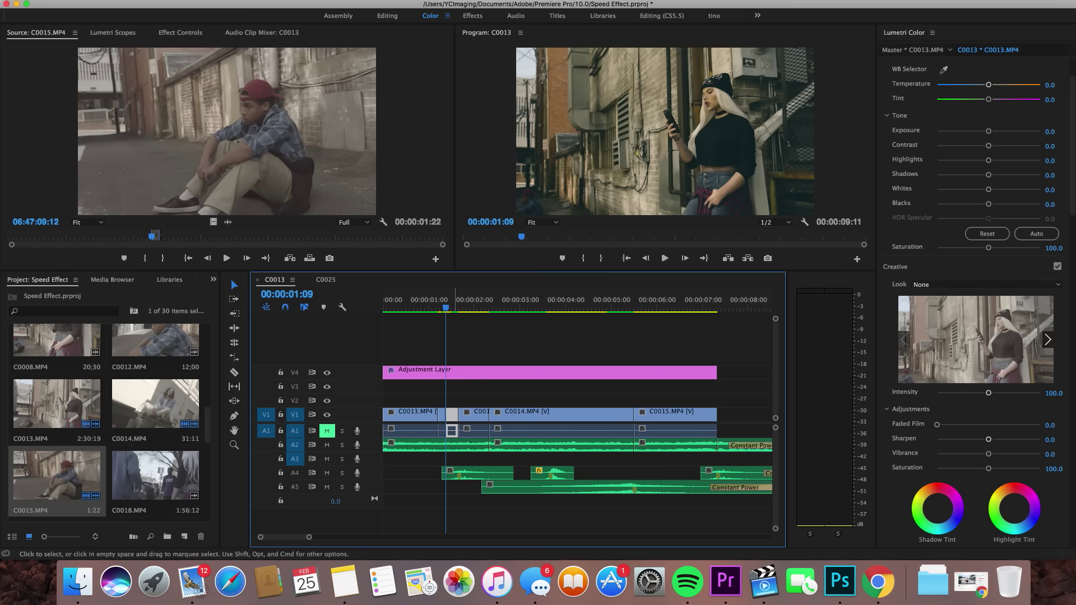
Replay the edited section from just before the cut.
{"action": "left_click", "coordinate": [432, 307]}
{"action": "key", "text": "space"}
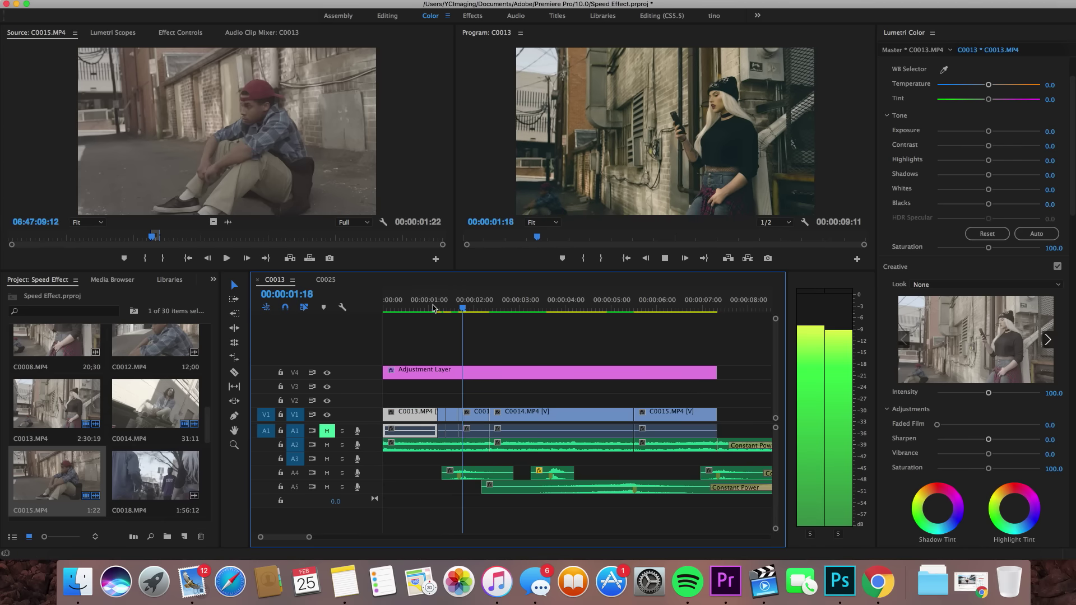
{"action": "key", "text": "space"}
{"action": "left_click", "coordinate": [432, 307]}
{"action": "key", "text": "space"}
{"action": "key", "text": "space"}
Undo the last two edits and move the playhead to 00:00:01:20.
{"action": "key", "text": "super+z"}
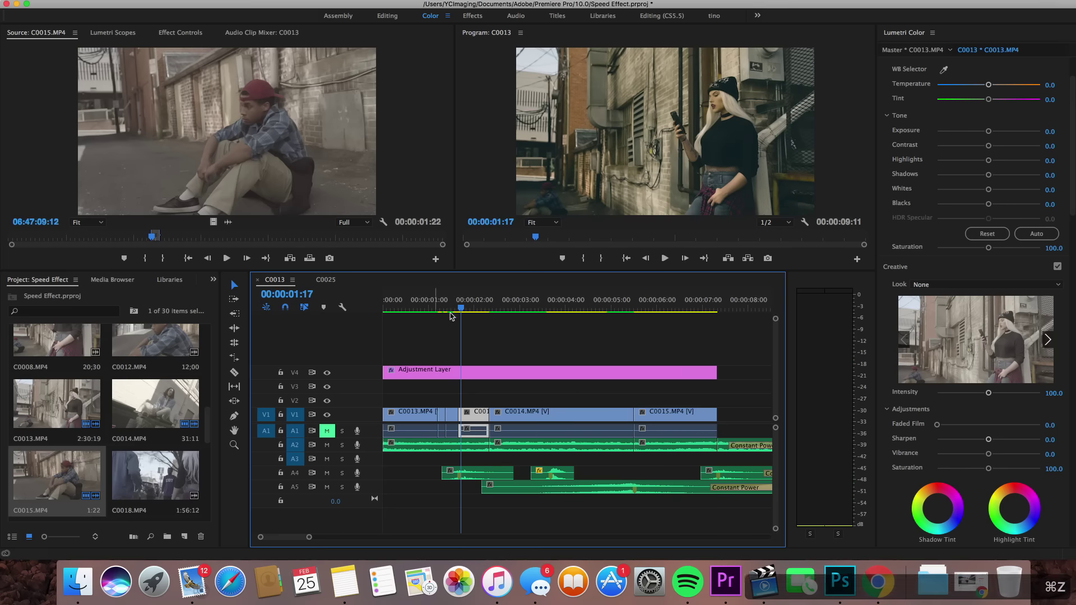
{"action": "key", "text": "super+z"}
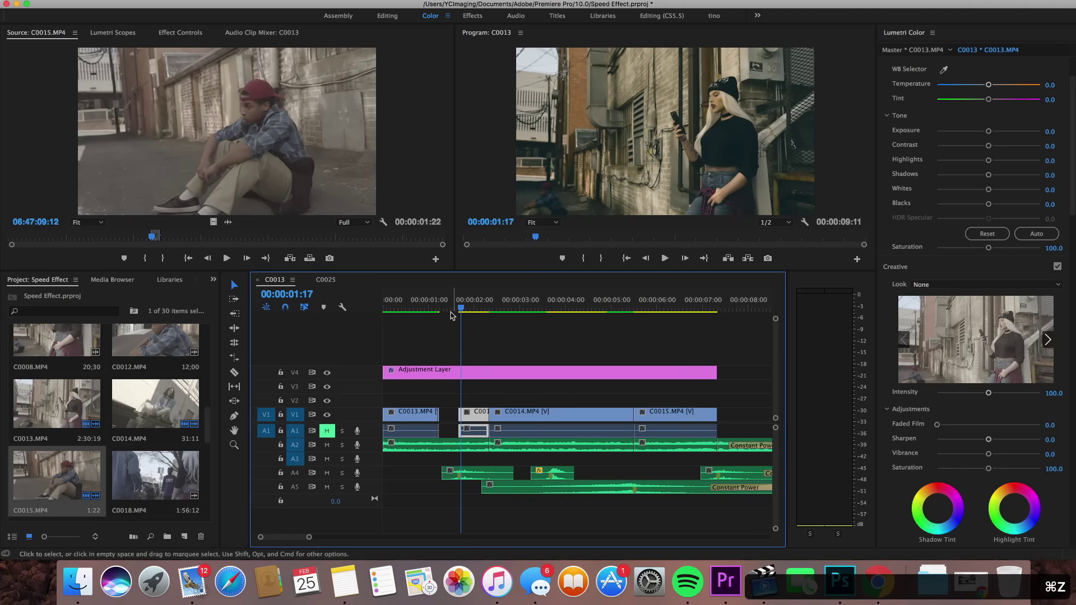
{"action": "left_click", "coordinate": [464, 307]}
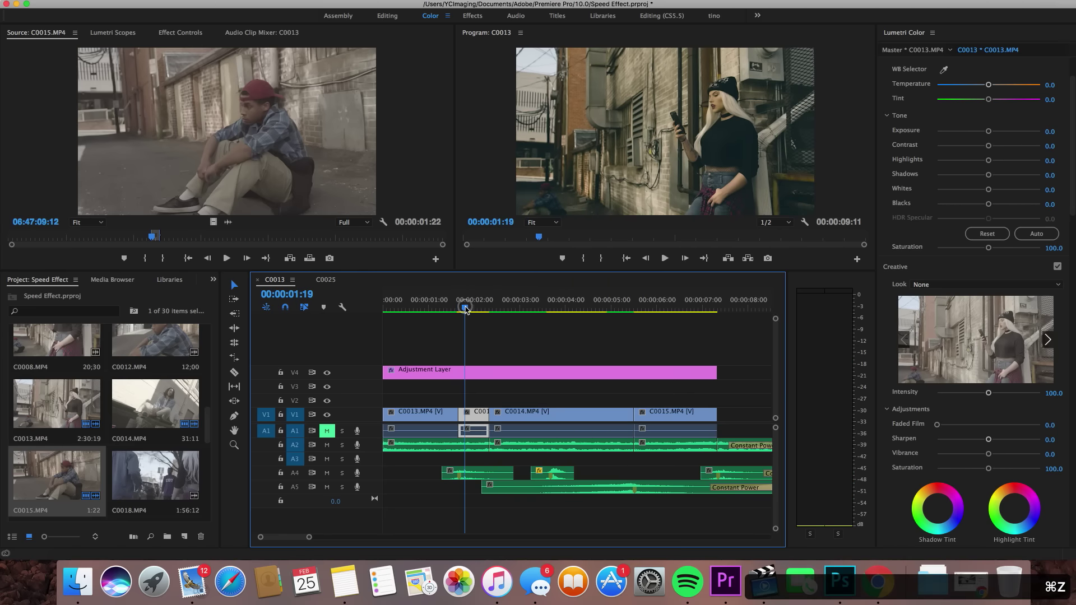
{"action": "key", "text": "super+minus"}
{"action": "key", "text": "super+equal"}
{"action": "key", "text": "super+equal"}
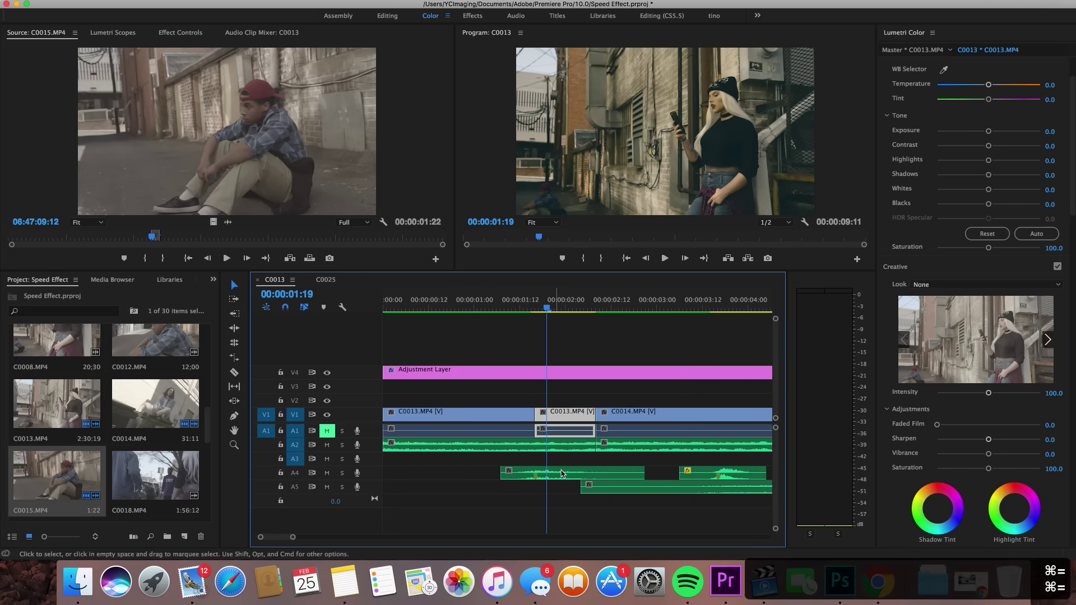
{"action": "left_click_drag", "start_coordinate": [533, 300], "coordinate": [550, 300]}
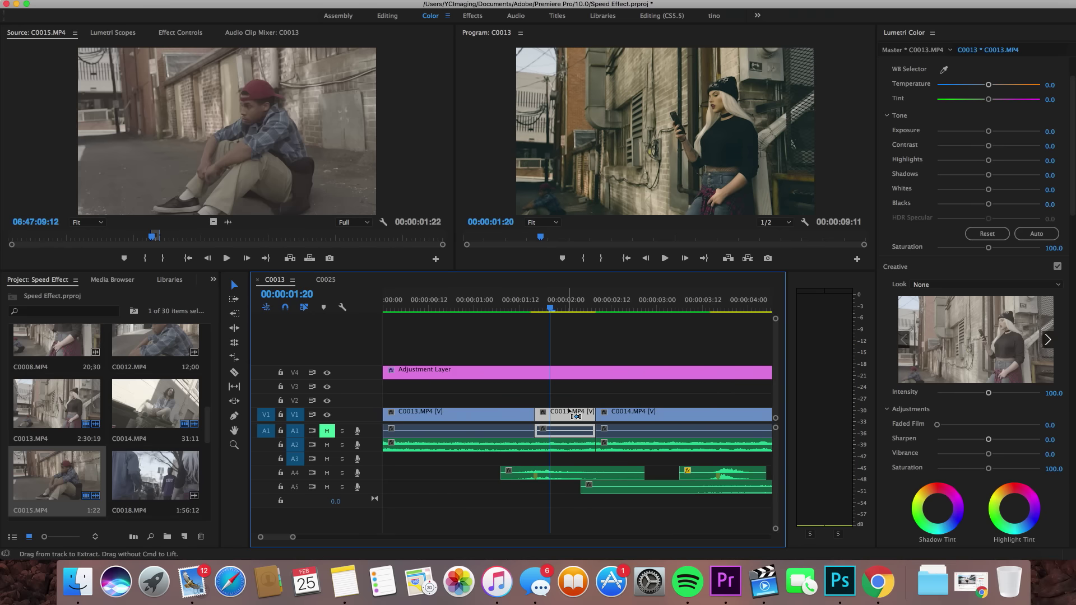
Set the middle C0013 clip to 1000%, extend it into the gap, and trim its start to 00:00:01:18.
{"action": "key", "text": "super+j"}
{"action": "type", "text": "1000"}
{"action": "key", "text": "Return"}
{"action": "left_click_drag", "start_coordinate": [542, 415], "coordinate": [569, 414]}
{"action": "left_click_drag", "start_coordinate": [599, 414], "coordinate": [596, 413]}
{"action": "left_click_drag", "start_coordinate": [550, 306], "coordinate": [548, 305]}
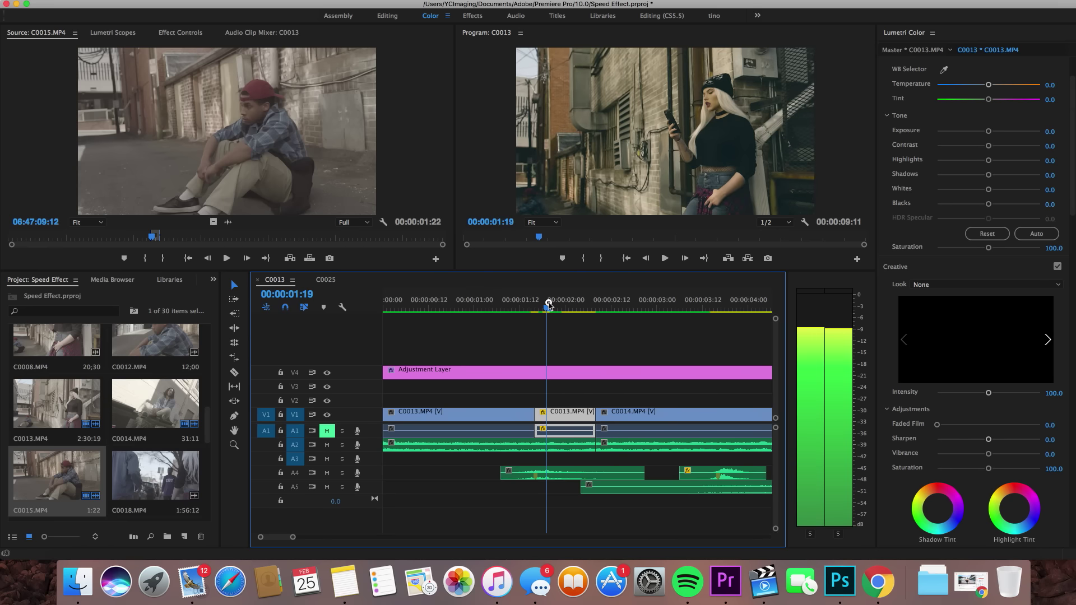
{"action": "left_click_drag", "start_coordinate": [536, 414], "coordinate": [548, 414]}
Confirm 1000% speed on the C0013 piece at 00:00:01:19 and preview from 00:00:01:14 and 00:00:01:09.
{"action": "key", "text": "super+j"}
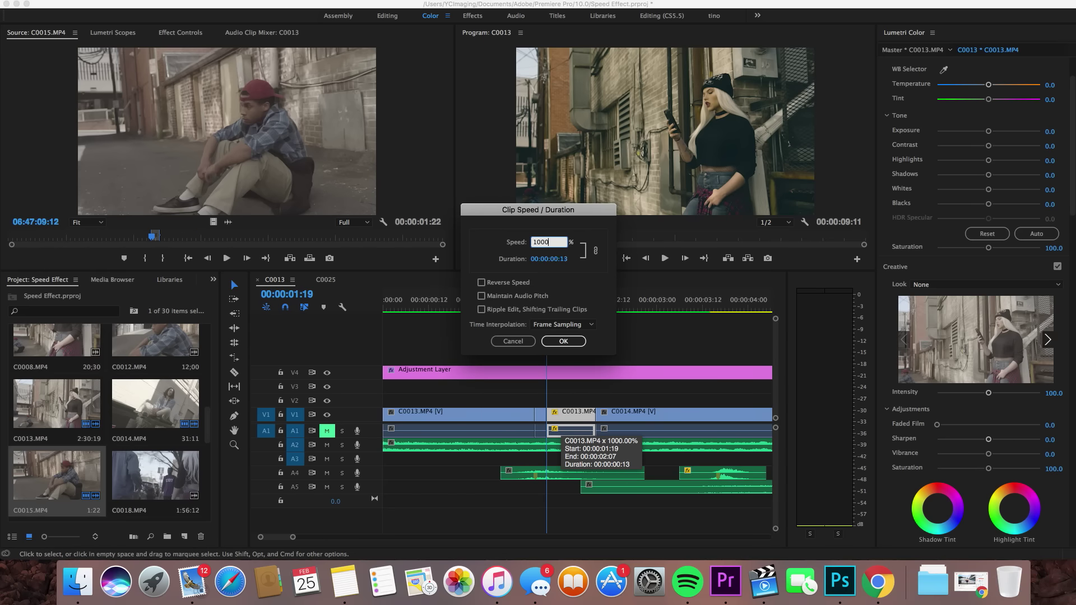
{"action": "key", "text": "Return"}
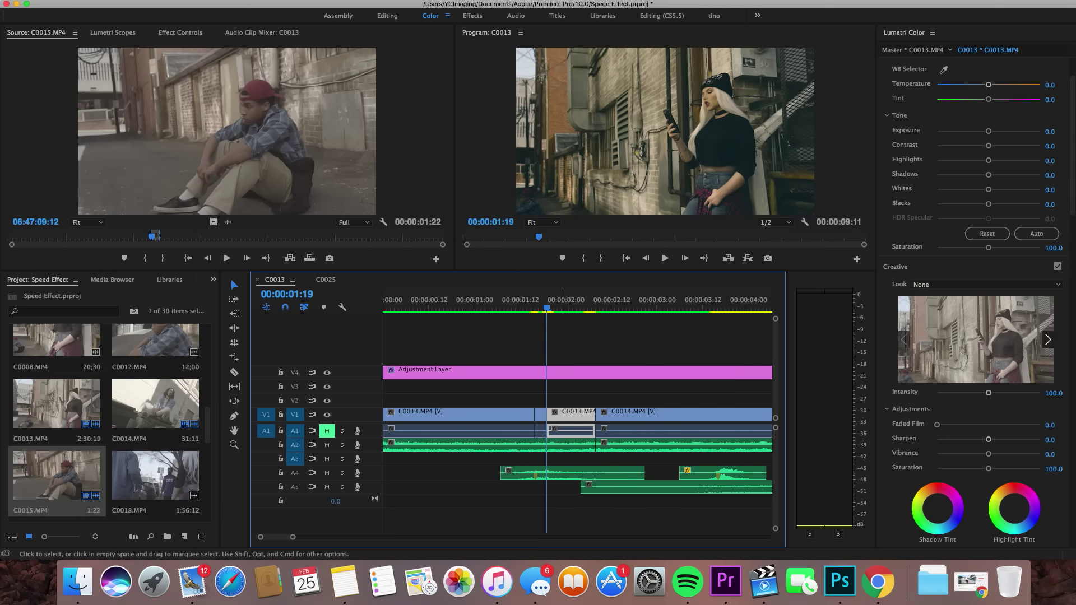
{"action": "left_click", "coordinate": [528, 305]}
{"action": "key", "text": "space"}
{"action": "left_click", "coordinate": [528, 304]}
{"action": "left_click", "coordinate": [508, 307]}
{"action": "key", "text": "space"}
{"action": "left_click", "coordinate": [509, 307]}
{"action": "key", "text": "space"}
{"action": "key", "text": "space"}
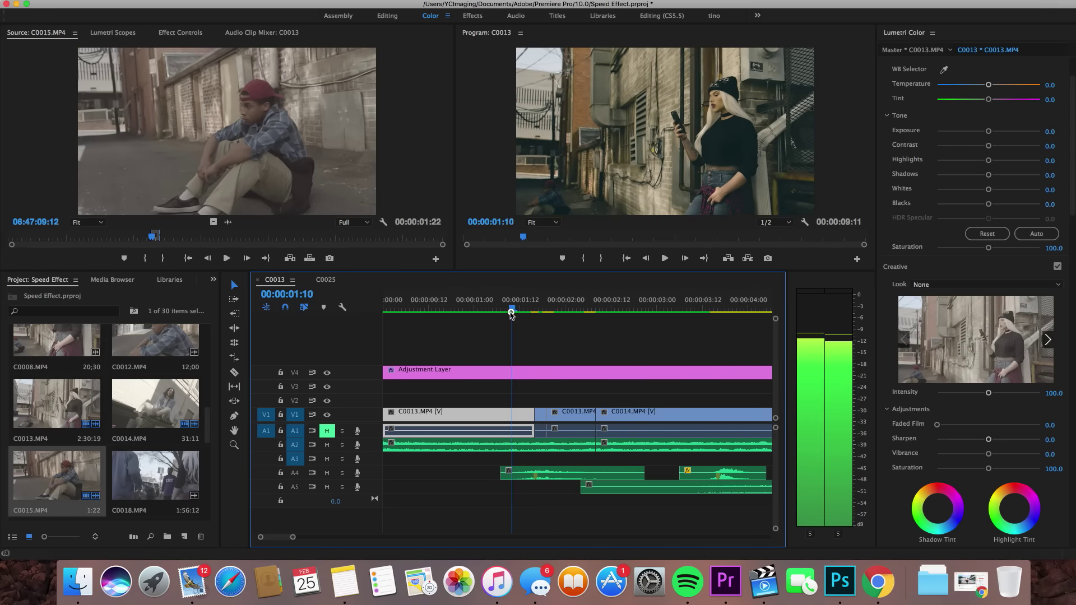
{"action": "key", "text": "space"}
{"action": "key", "text": "space"}
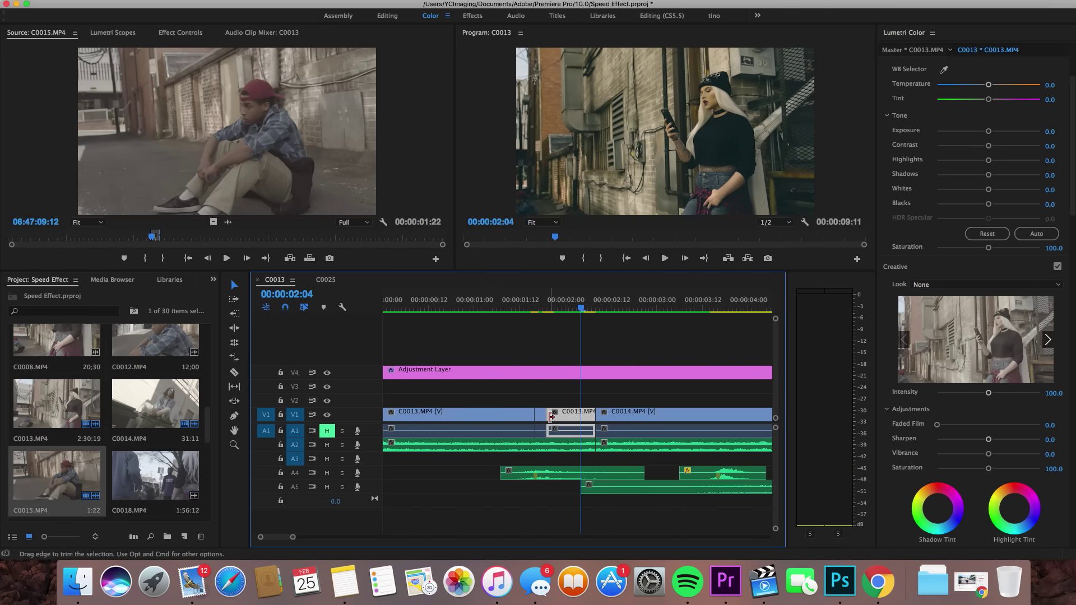
Drop an Additive Dissolve from Video Transitions onto the cut before the sped-up section.
{"action": "left_click", "coordinate": [174, 280]}
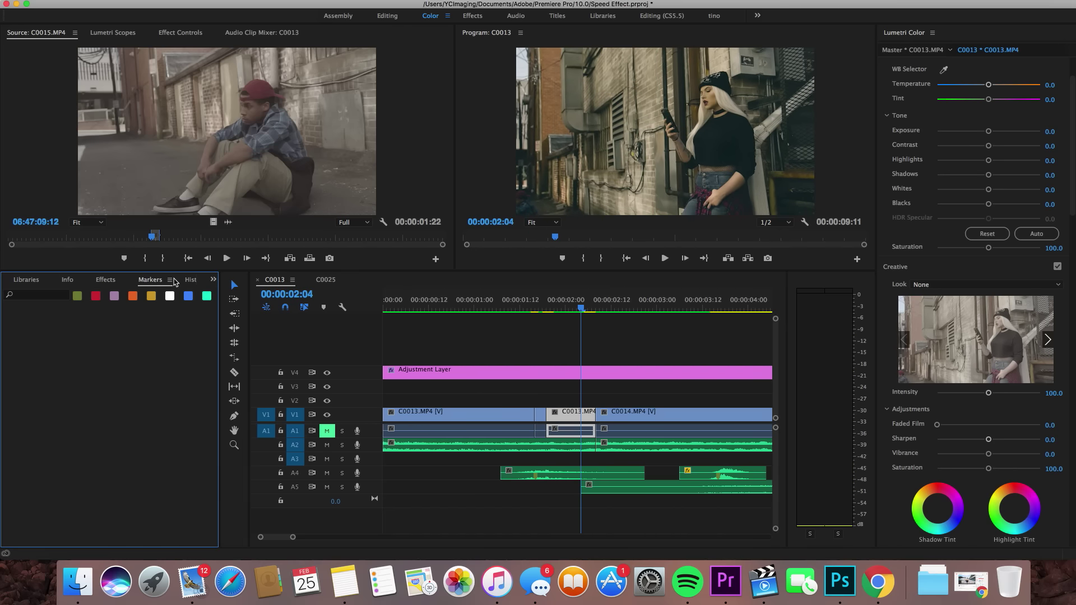
{"action": "left_click", "coordinate": [104, 281]}
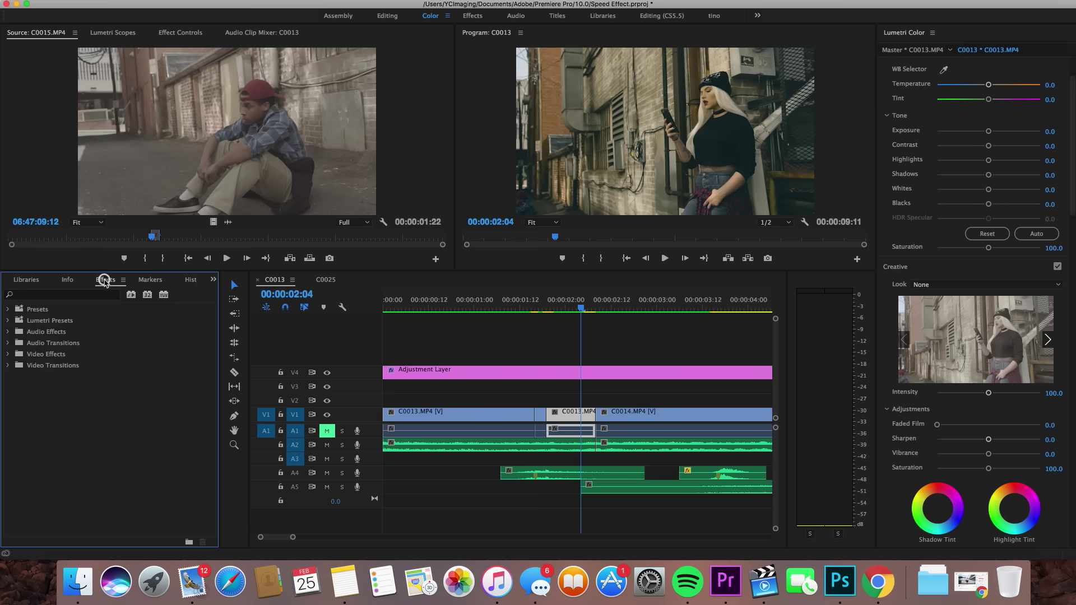
{"action": "left_click", "coordinate": [9, 366]}
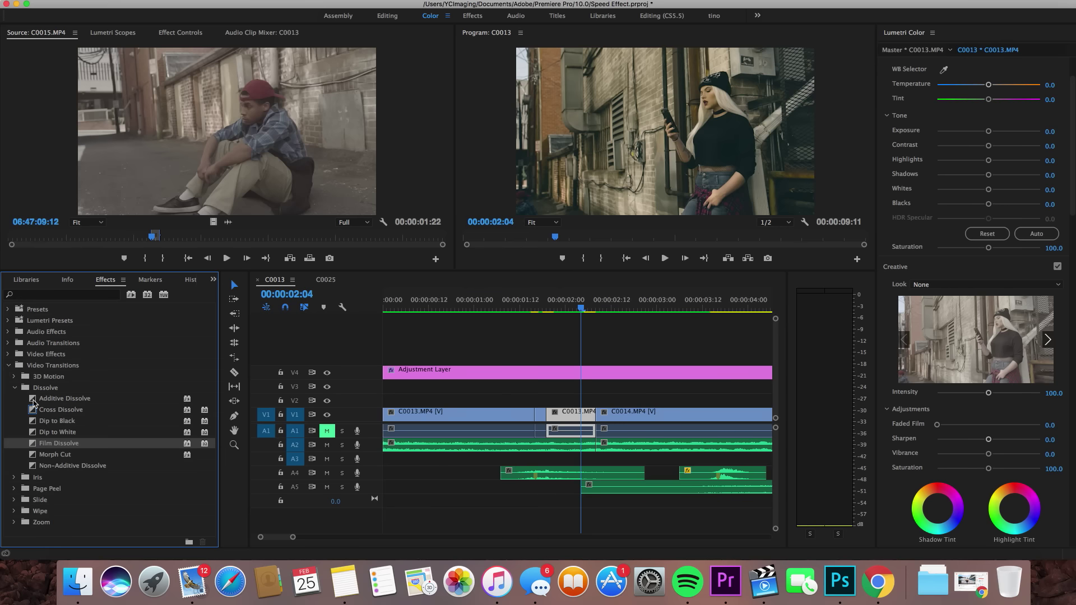
{"action": "left_click_drag", "start_coordinate": [33, 402], "coordinate": [534, 415]}
{"action": "left_click", "coordinate": [484, 418]}
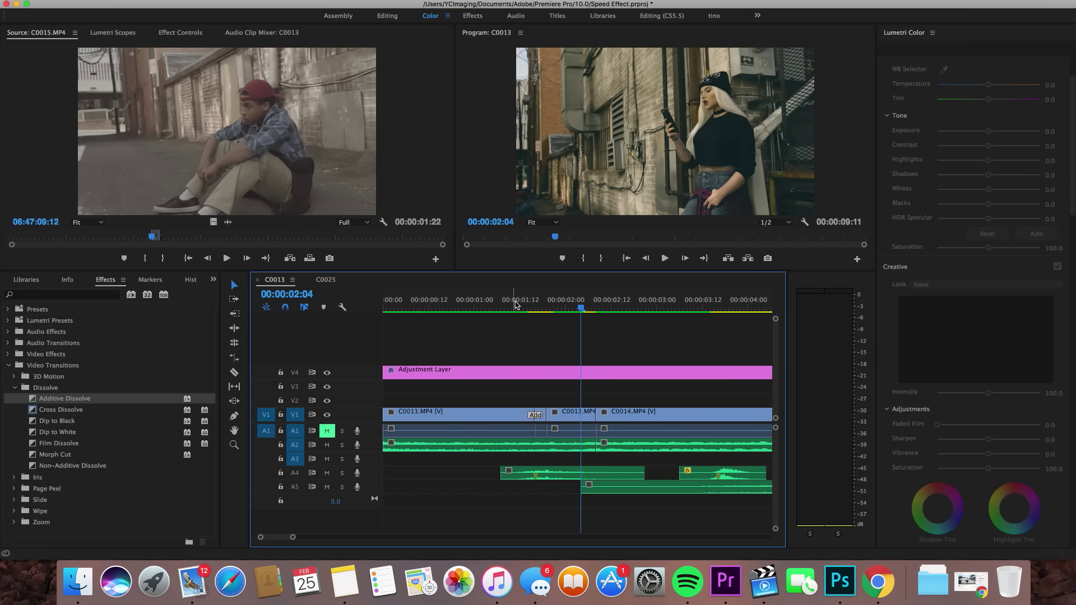
Play back the dissolve from about 00:00:01:15, then move the playhead to 00:00:01:19.
{"action": "left_click", "coordinate": [512, 303]}
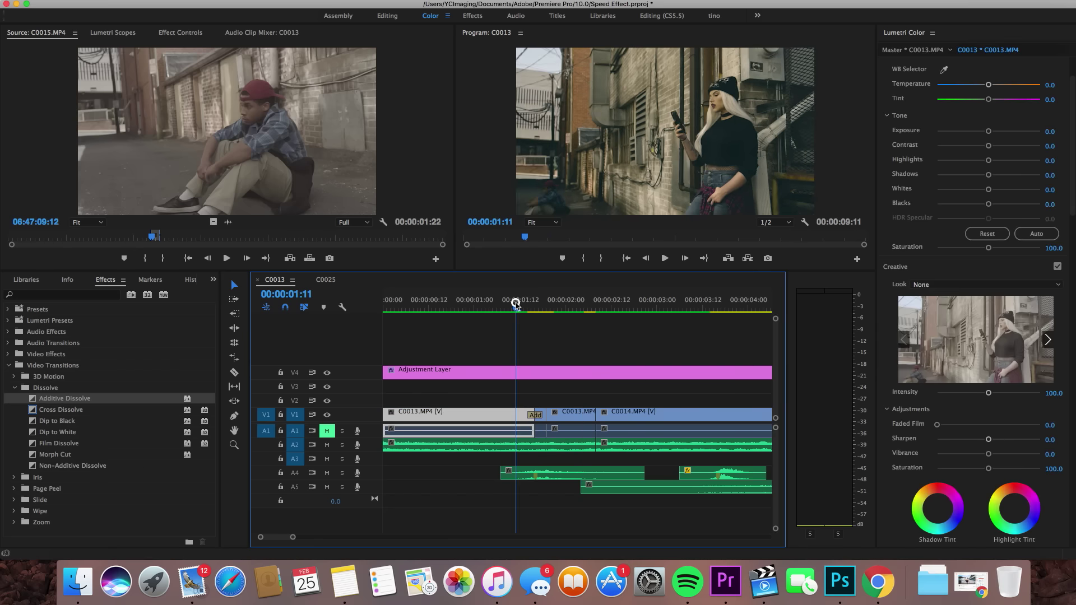
{"action": "key", "text": "space"}
{"action": "left_click", "coordinate": [513, 304]}
{"action": "key", "text": "space"}
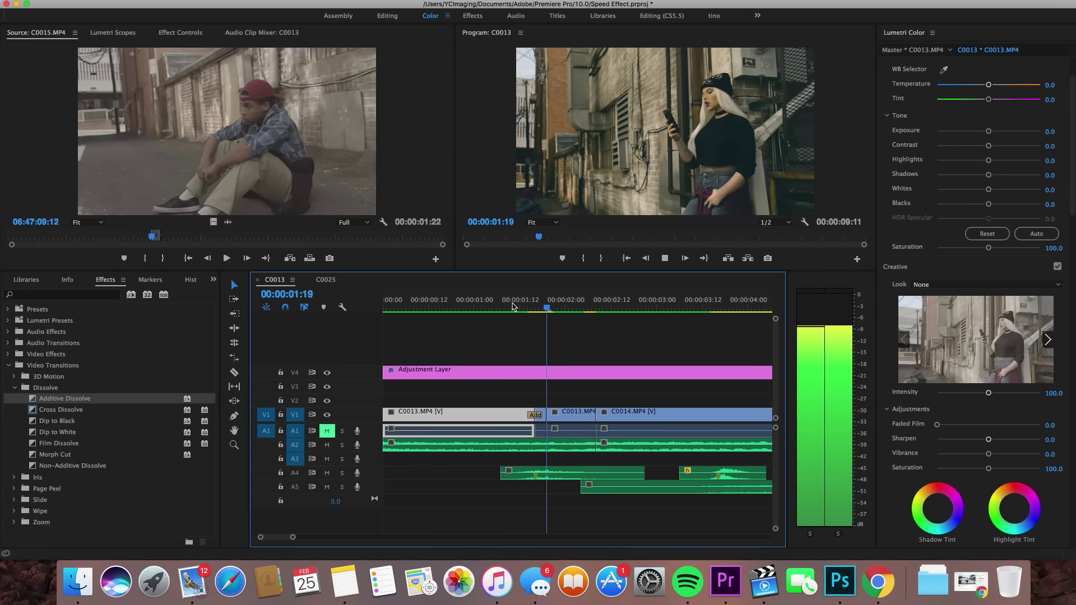
{"action": "key", "text": "space"}
{"action": "left_click_drag", "start_coordinate": [516, 306], "coordinate": [558, 307]}
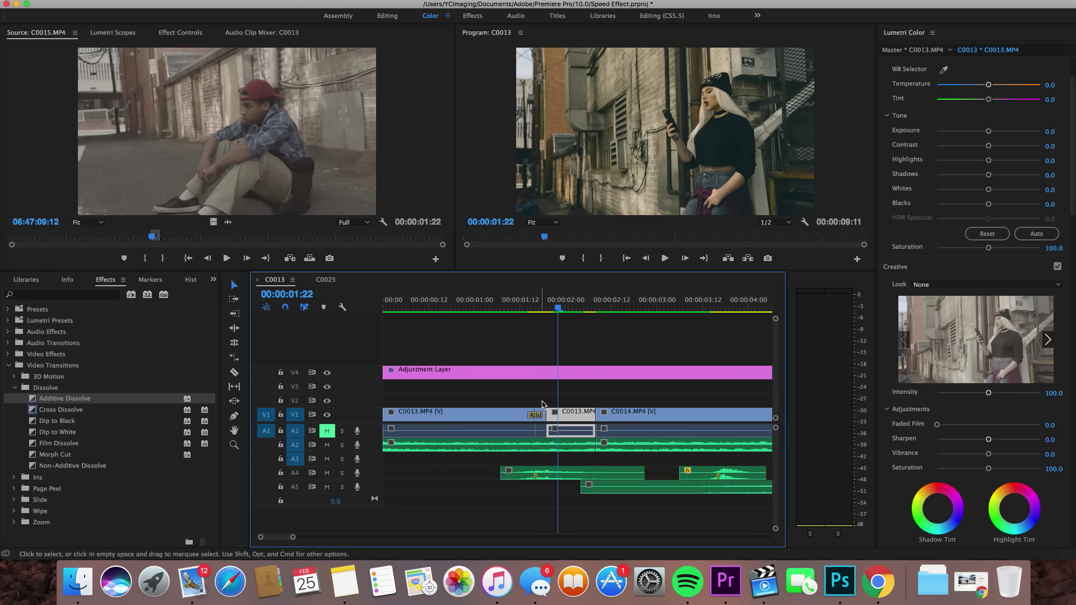
Razor-cut the sped-up clip at the playhead and park it at 00:00:01:22.
{"action": "key", "text": "c"}
{"action": "left_click", "coordinate": [562, 415]}
{"action": "key", "text": "v"}
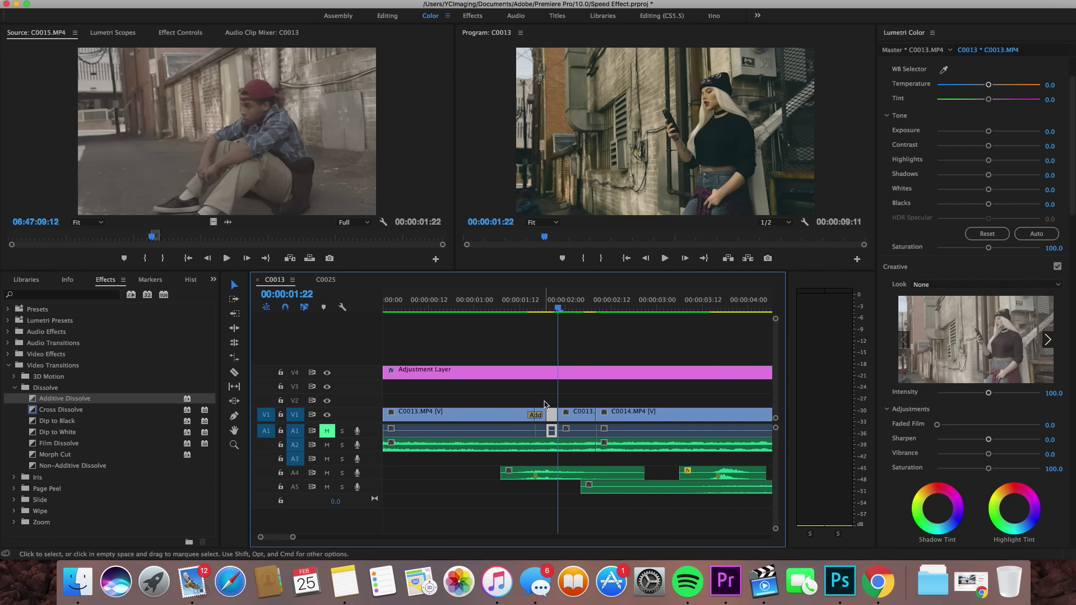
{"action": "left_click", "coordinate": [562, 304]}
Add a second Additive Dissolve on the new cut and lengthen it to 5 frames.
{"action": "left_click_drag", "start_coordinate": [33, 400], "coordinate": [560, 417]}
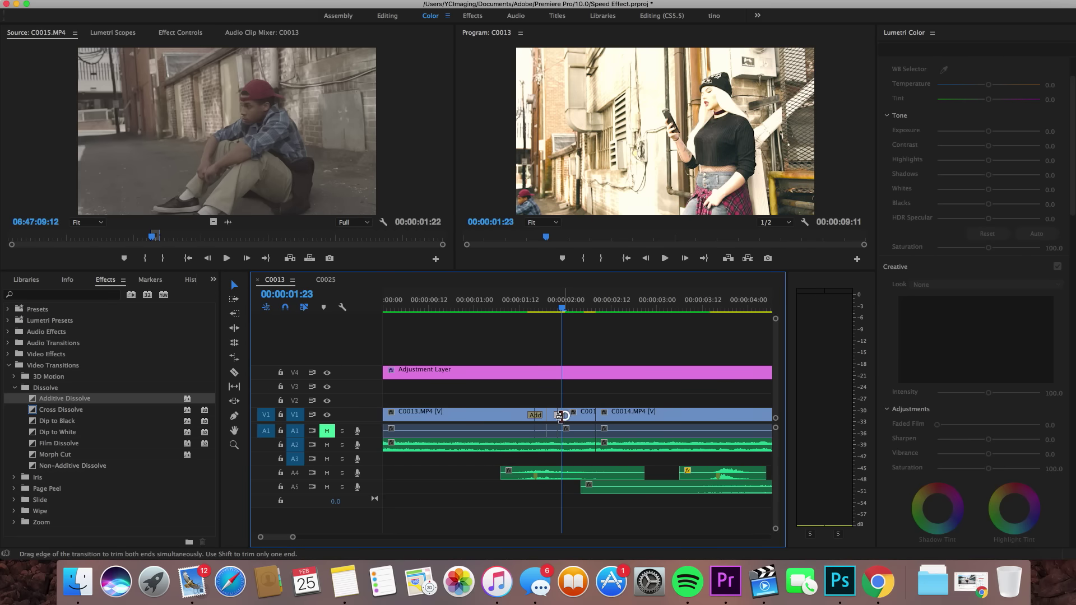
{"action": "left_click_drag", "start_coordinate": [561, 416], "coordinate": [562, 415]}
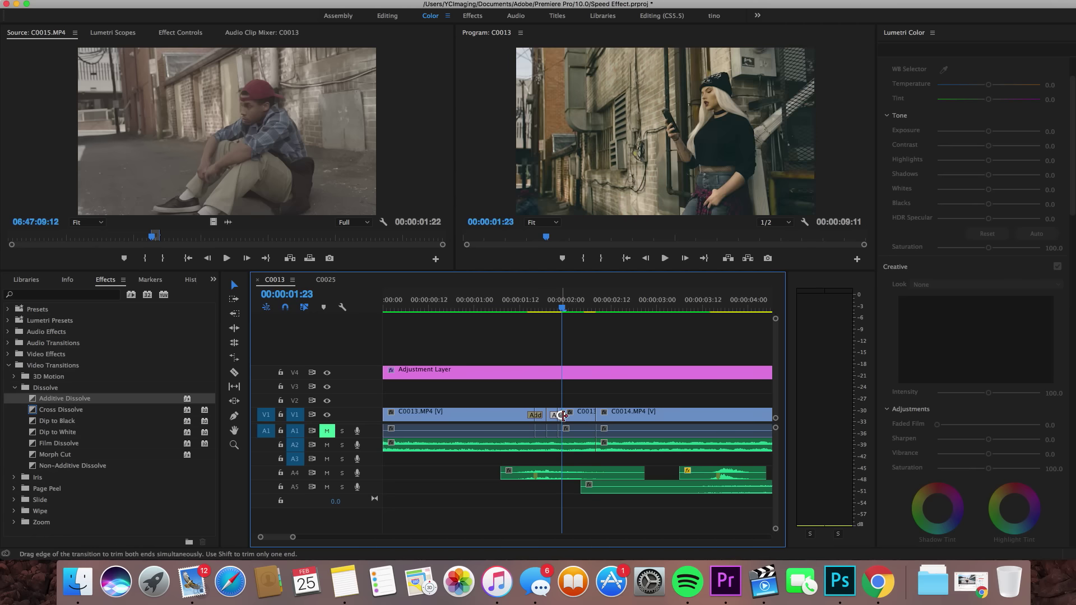
{"action": "left_click", "coordinate": [446, 297]}
{"action": "key", "text": "minus"}
{"action": "left_click", "coordinate": [473, 331]}
{"action": "key", "text": "space"}
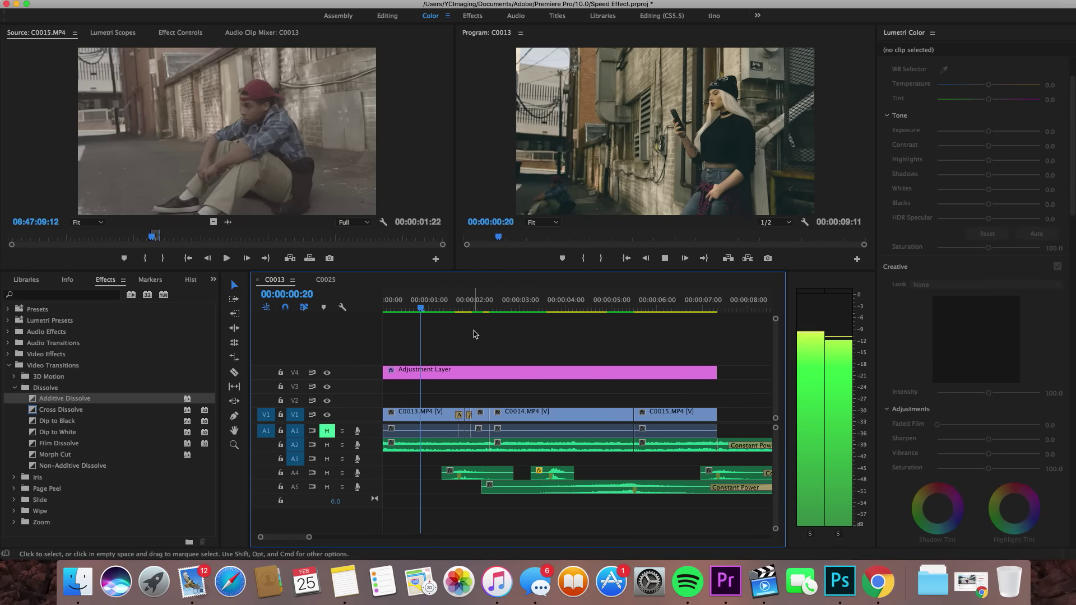
{"action": "key", "text": "space"}
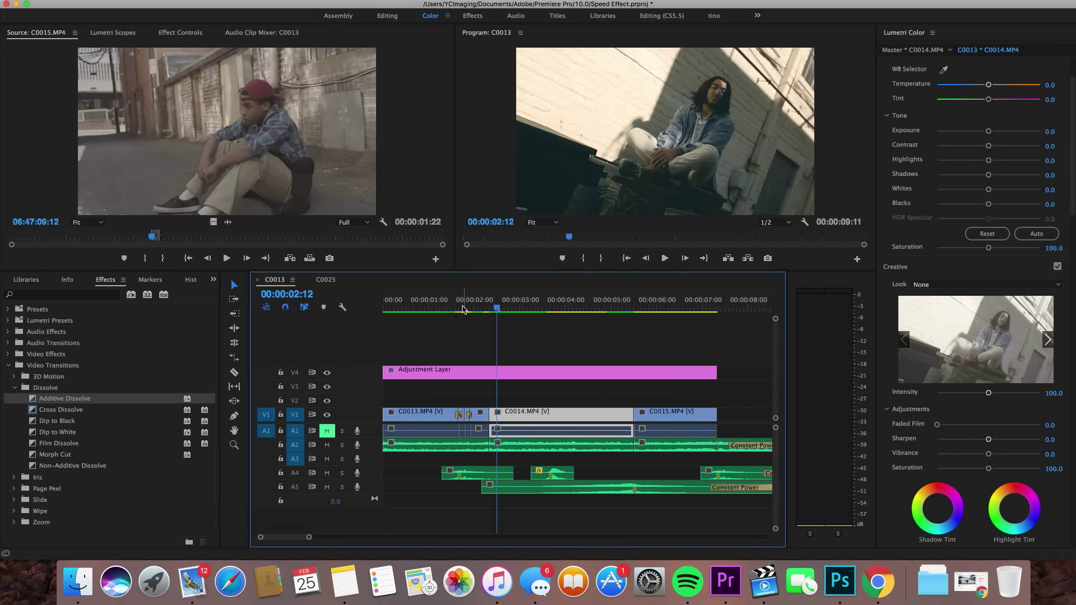
{"action": "left_click", "coordinate": [457, 309]}
{"action": "key", "text": "space"}
{"action": "left_click", "coordinate": [457, 309]}
{"action": "key", "text": "space"}
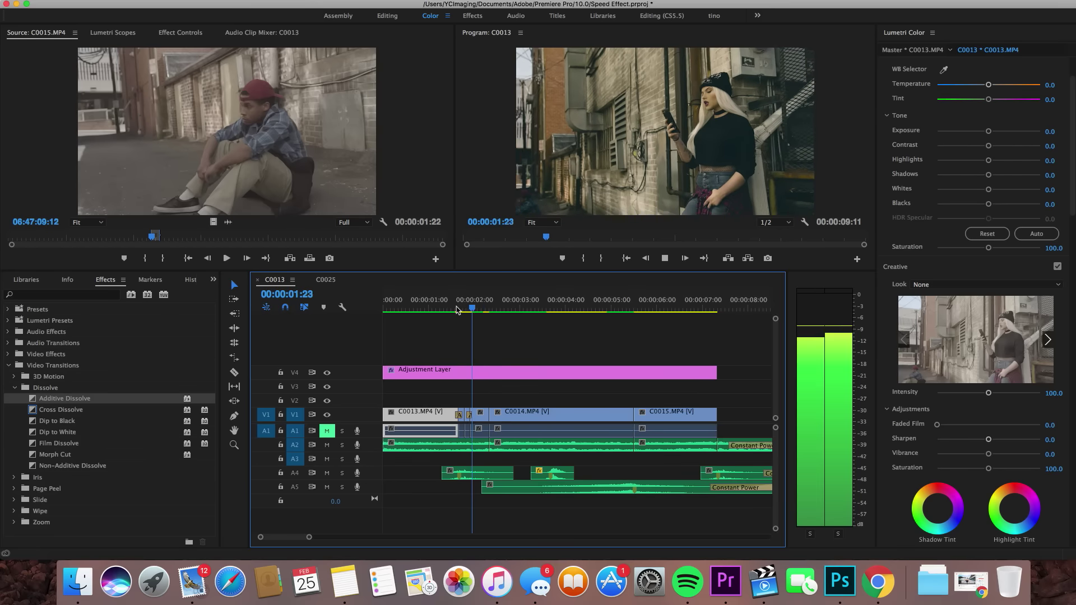
{"action": "key", "text": "space"}
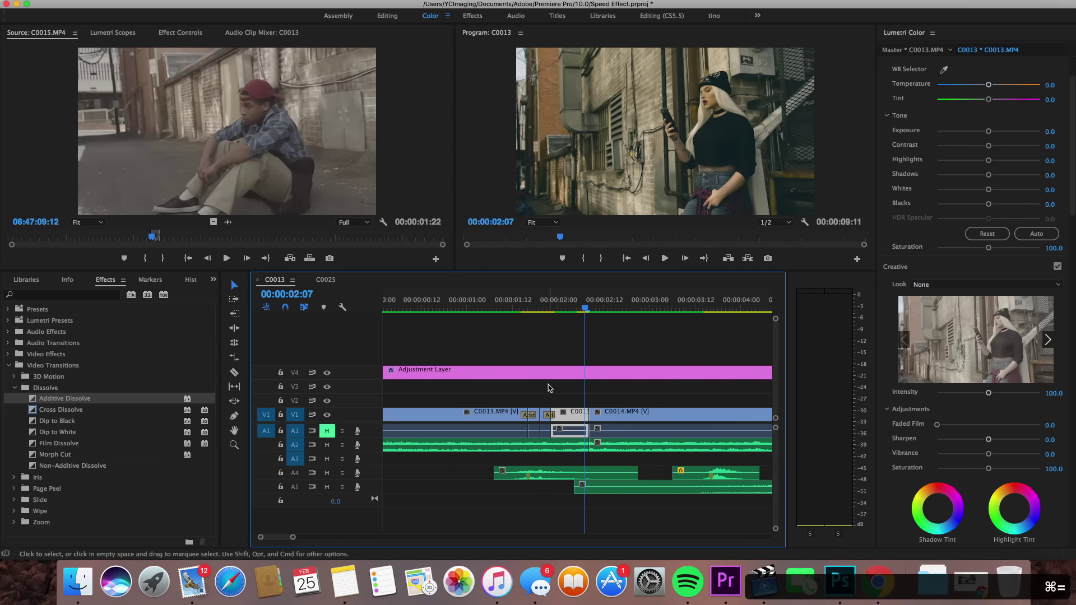
{"action": "key", "text": "="}
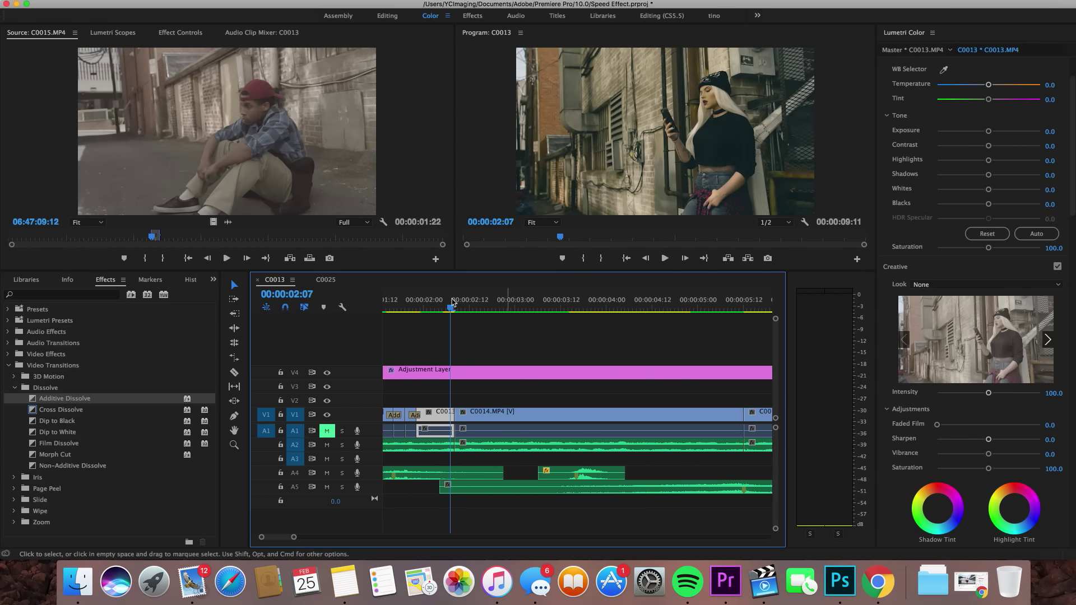
{"action": "mouse_move", "coordinate": [451, 302]}
{"action": "left_mouse_down"}
{"action": "mouse_move", "coordinate": [466, 302]}
{"action": "mouse_move", "coordinate": [440, 303]}
{"action": "left_mouse_up"}
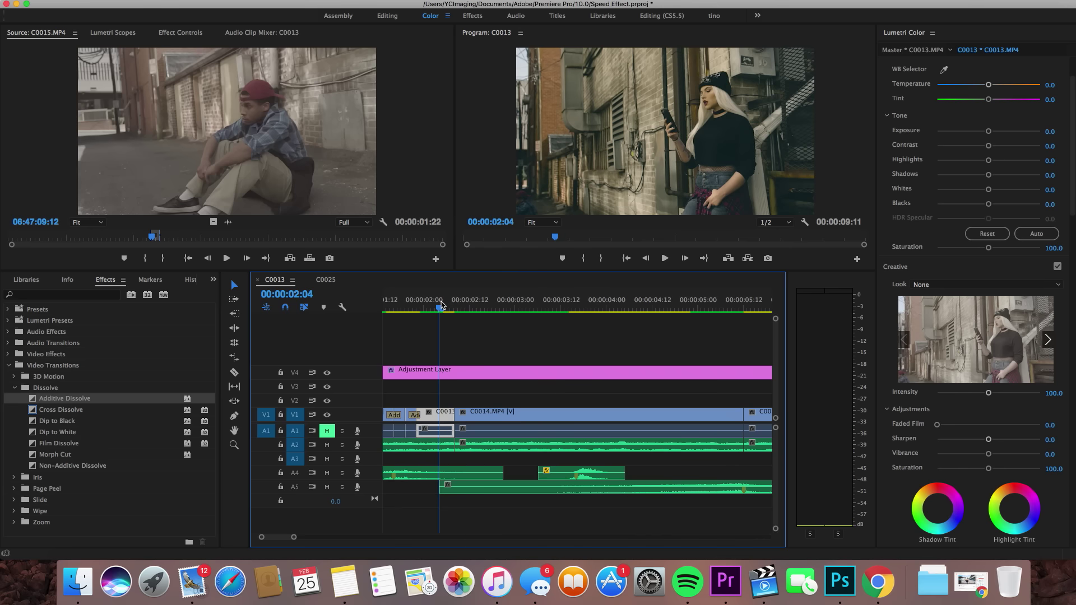
{"action": "left_click_drag", "start_coordinate": [444, 304], "coordinate": [447, 304]}
{"action": "key", "text": "="}
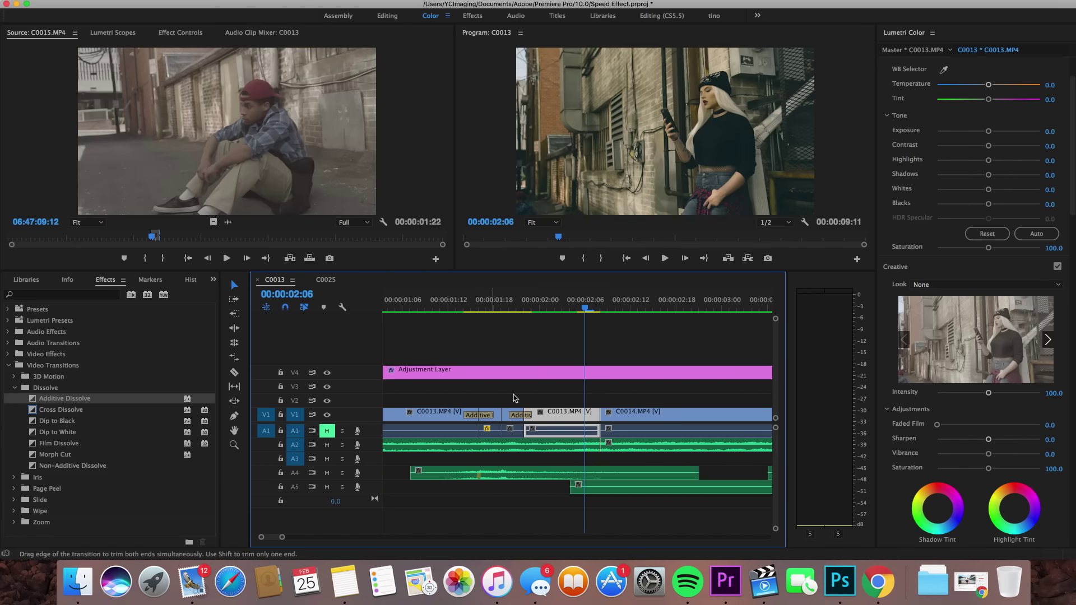
Split C0013 with the Razor at 00:00:02:05.
{"action": "left_click", "coordinate": [579, 308]}
{"action": "left_click_drag", "start_coordinate": [579, 308], "coordinate": [584, 308]}
{"action": "key", "text": "c"}
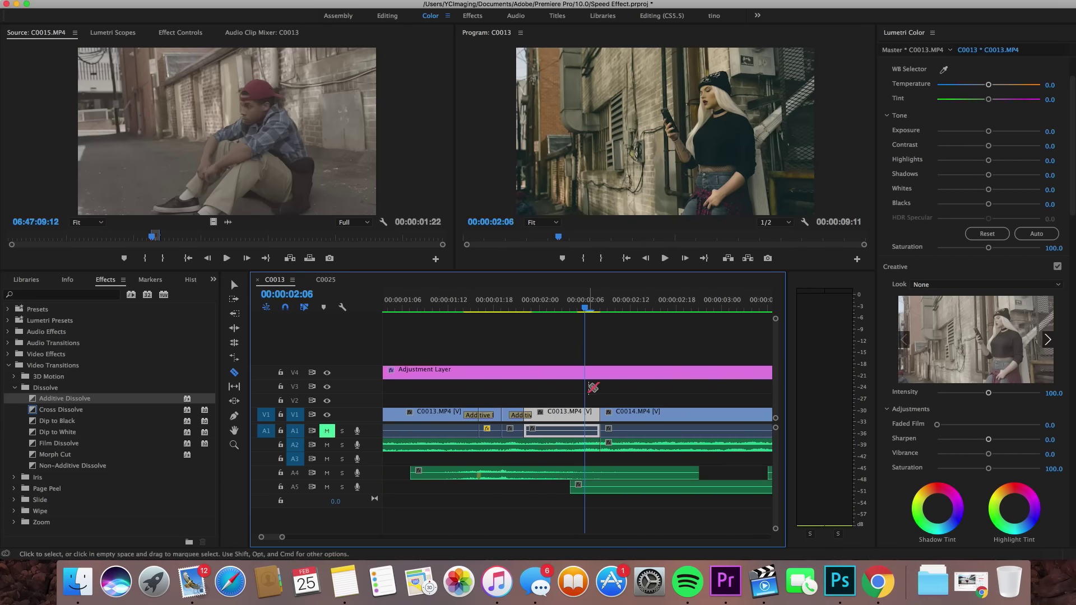
{"action": "left_click", "coordinate": [580, 305]}
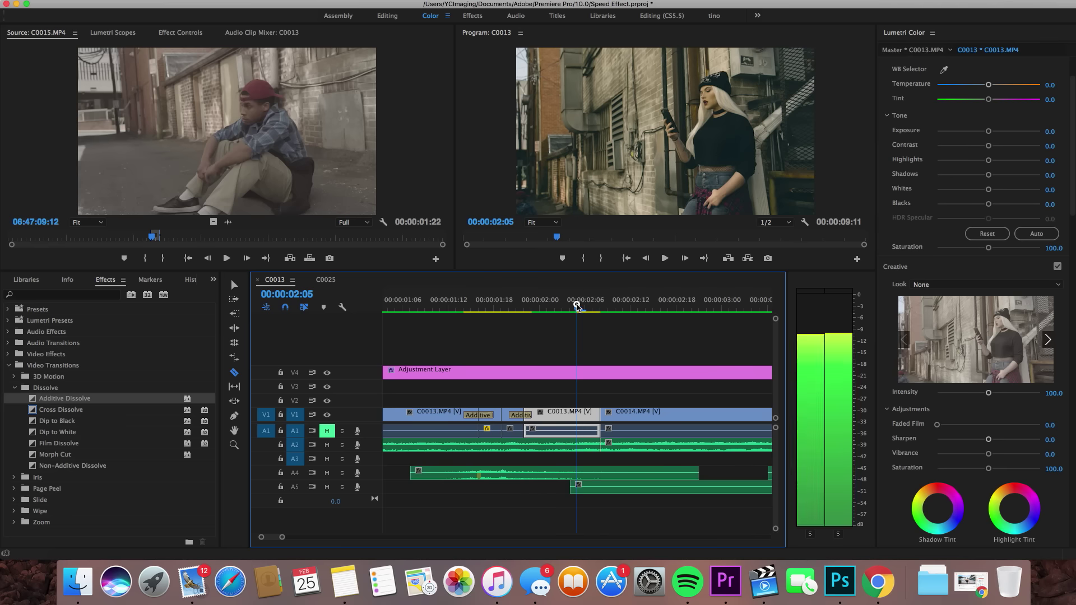
{"action": "left_click", "coordinate": [579, 417]}
{"action": "key", "text": "v"}
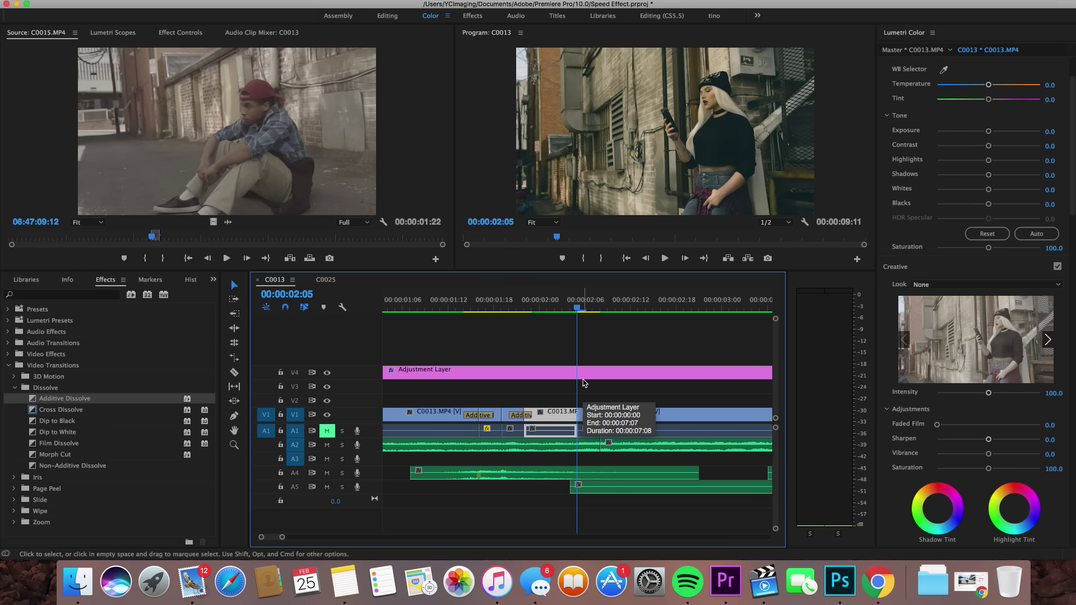
Speed the short C0013 piece to 1000%, close the gap, and save the project.
{"action": "left_click", "coordinate": [592, 417]}
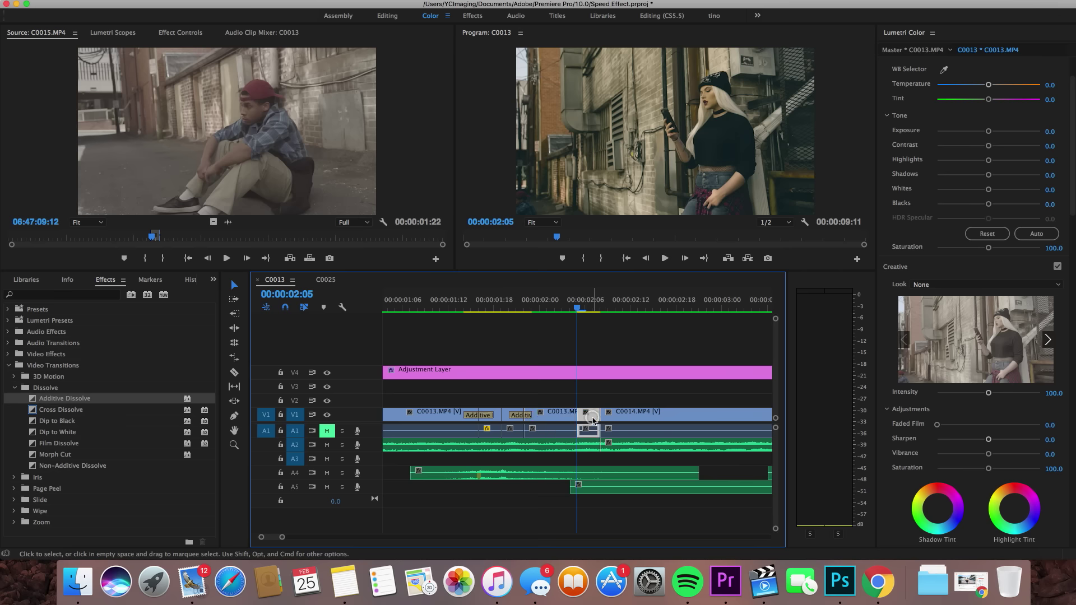
{"action": "key", "text": "super+j"}
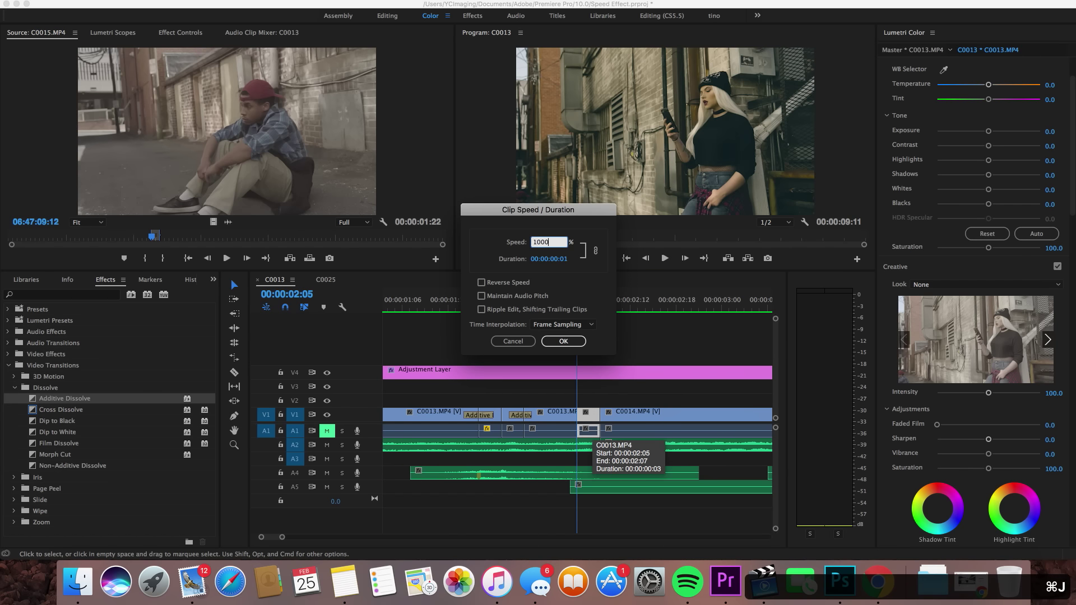
{"action": "type", "text": "0"}
{"action": "key", "text": "Return"}
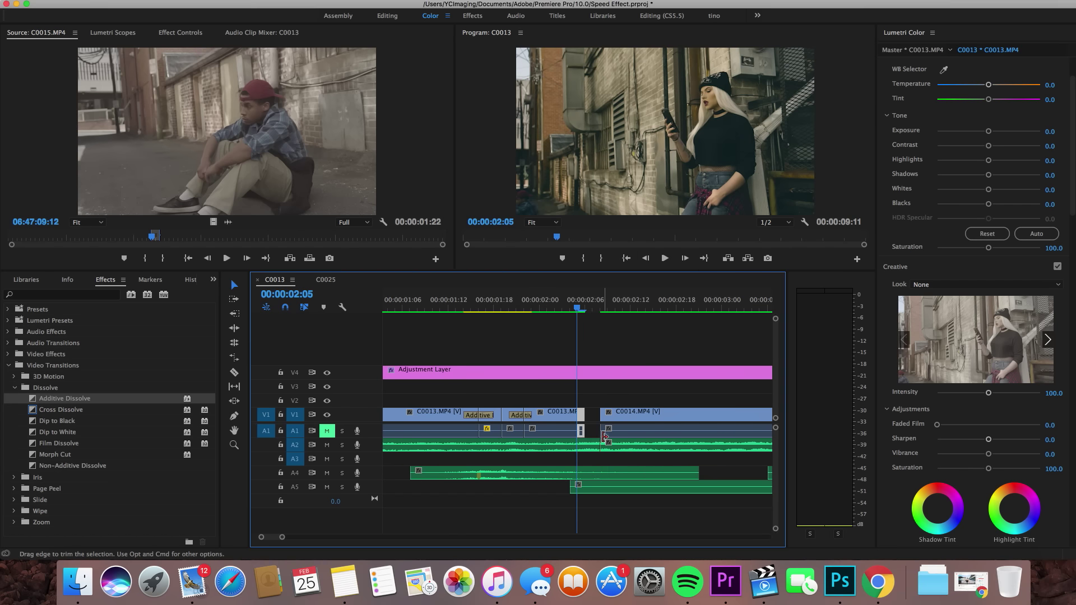
{"action": "left_click_drag", "start_coordinate": [587, 415], "coordinate": [589, 420]}
{"action": "left_click", "coordinate": [629, 394]}
{"action": "key", "text": "super+s"}
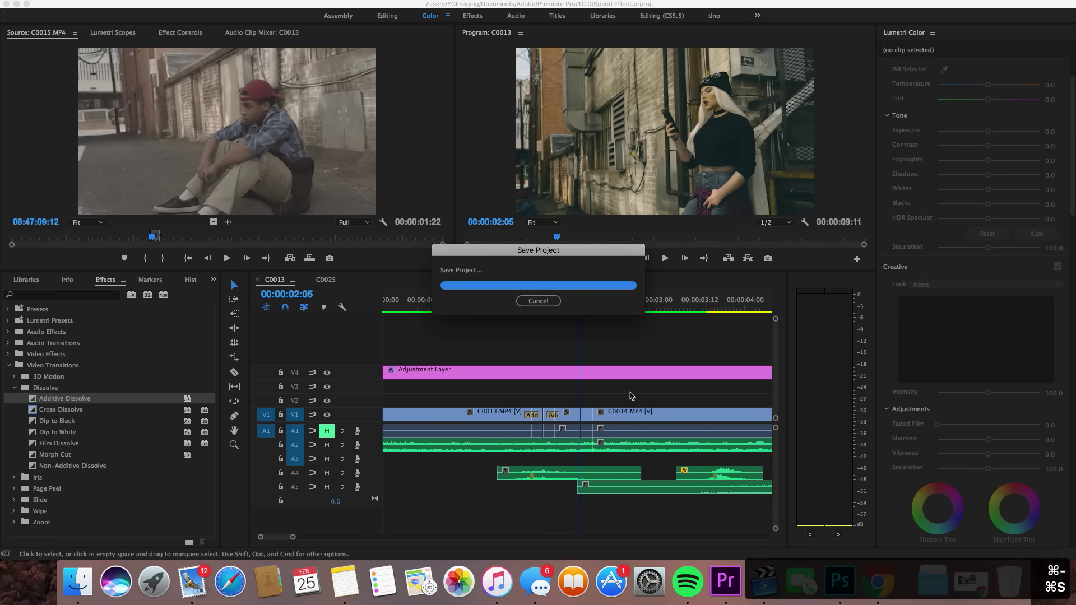
{"action": "key", "text": "minus"}
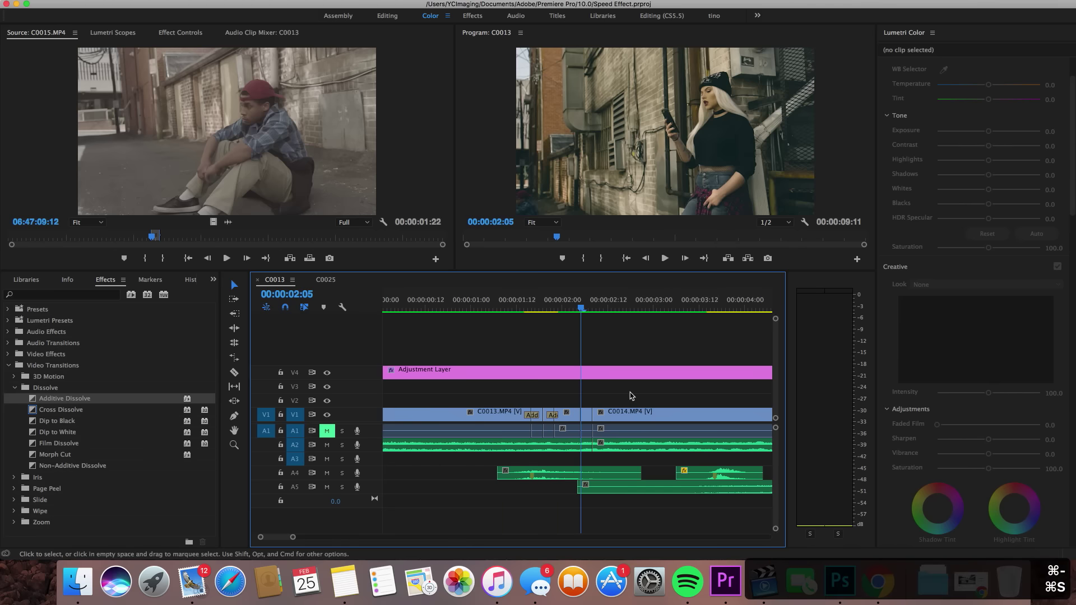
{"action": "left_click", "coordinate": [521, 305]}
{"action": "key", "text": "super+s"}
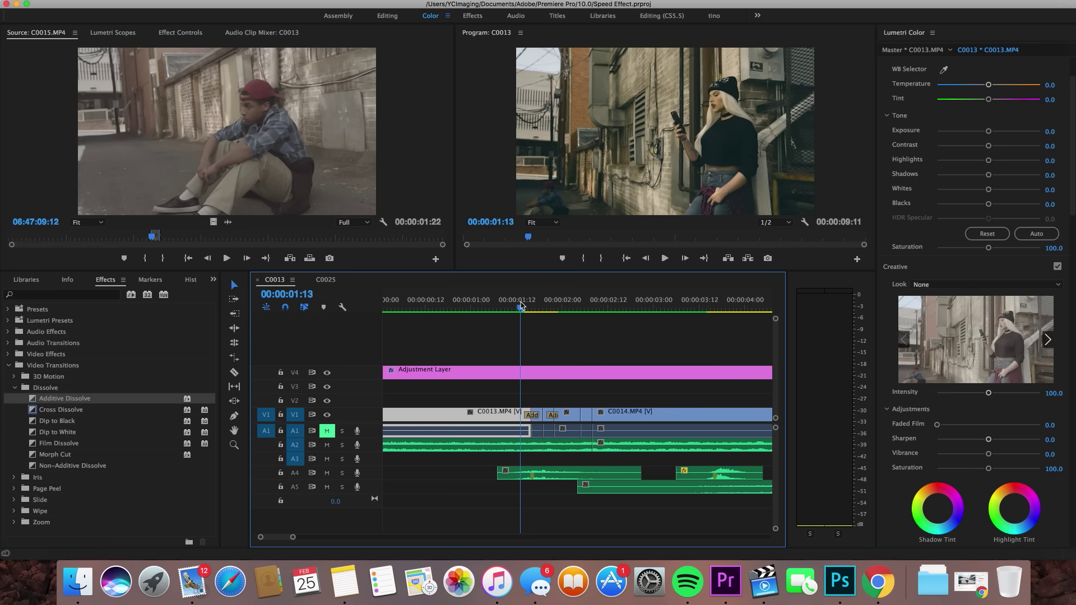
{"action": "key", "text": "super+equal"}
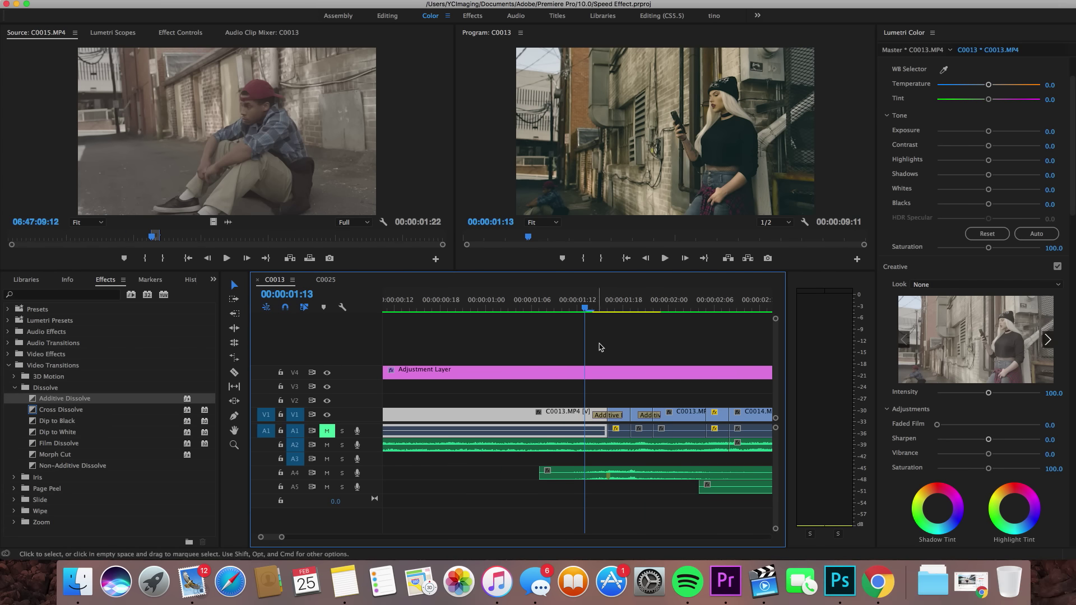
{"action": "scroll", "coordinate": [624, 348], "scroll_direction": "right", "scroll_amount": 2}
{"action": "scroll", "coordinate": [624, 349], "scroll_direction": "right", "scroll_amount": 1}
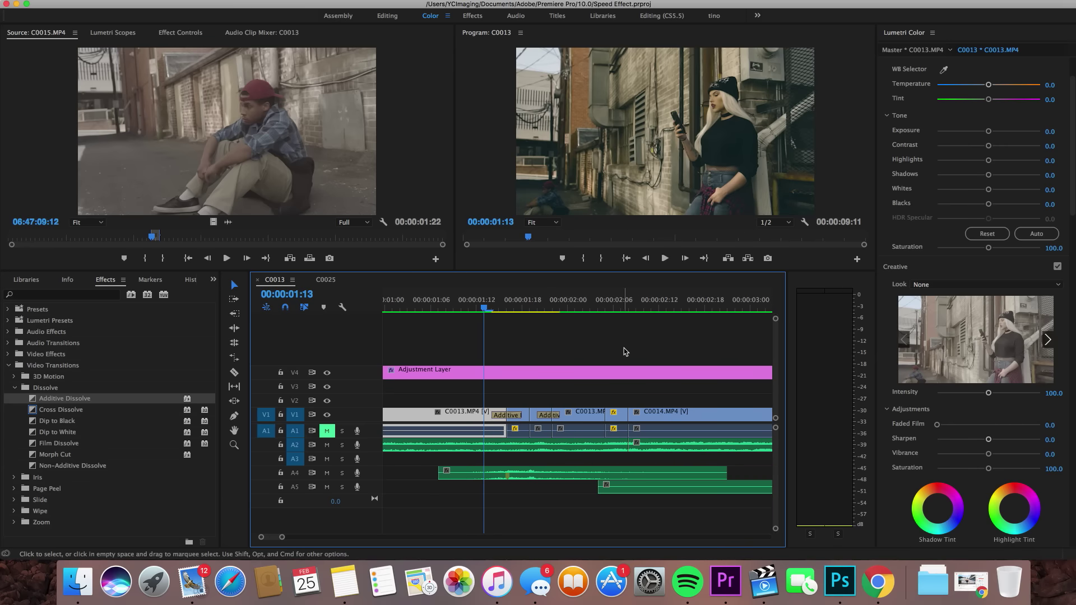
{"action": "key", "text": "super+s"}
{"action": "left_click", "coordinate": [623, 348]}
{"action": "key", "text": "super+s"}
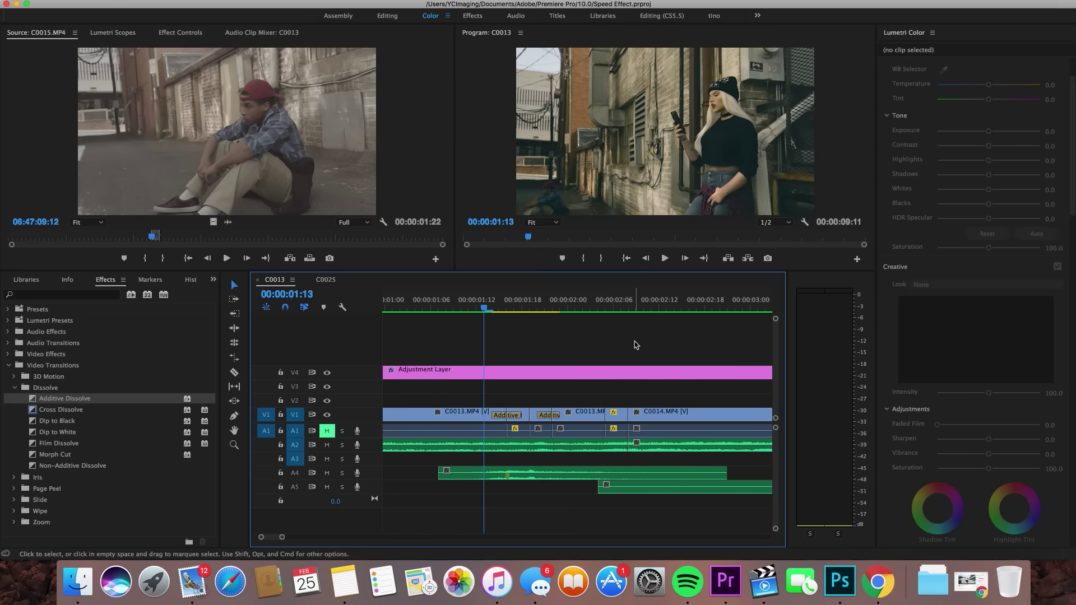
{"action": "key", "text": "super+minus"}
{"action": "left_click", "coordinate": [515, 302]}
{"action": "key", "text": "space"}
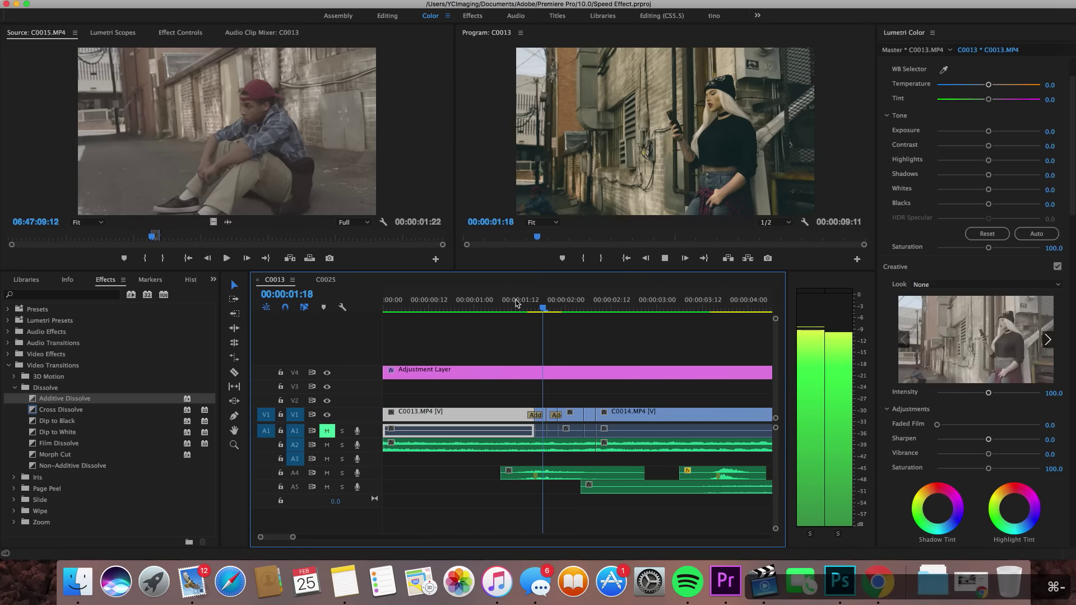
{"action": "left_click", "coordinate": [510, 303]}
{"action": "left_click_drag", "start_coordinate": [510, 306], "coordinate": [469, 307]}
{"action": "key", "text": "space"}
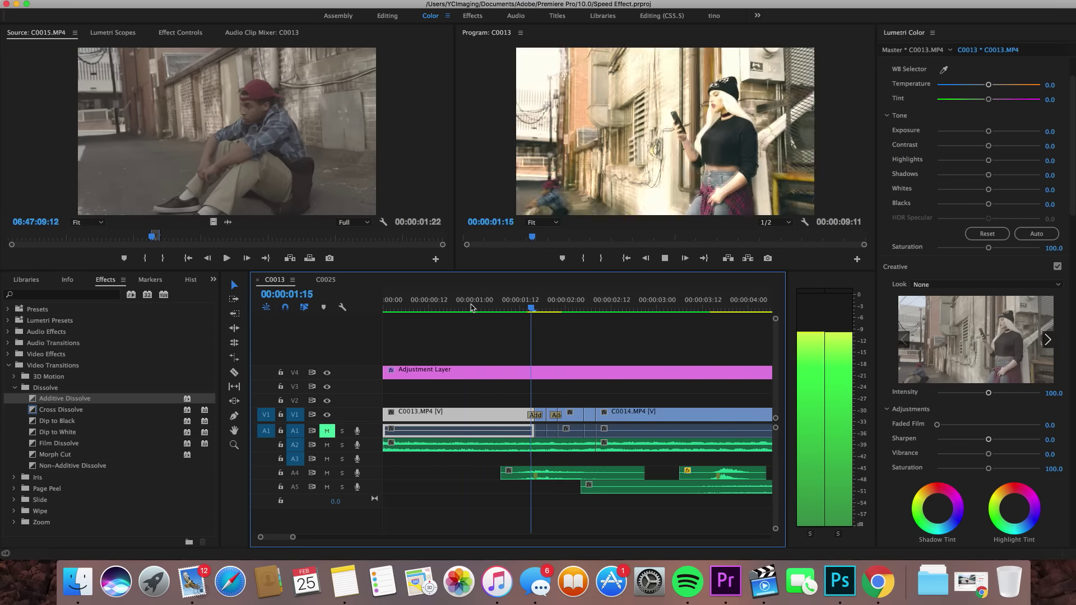
{"action": "key", "text": "space"}
{"action": "left_click_drag", "start_coordinate": [588, 308], "coordinate": [492, 310]}
{"action": "key", "text": "space"}
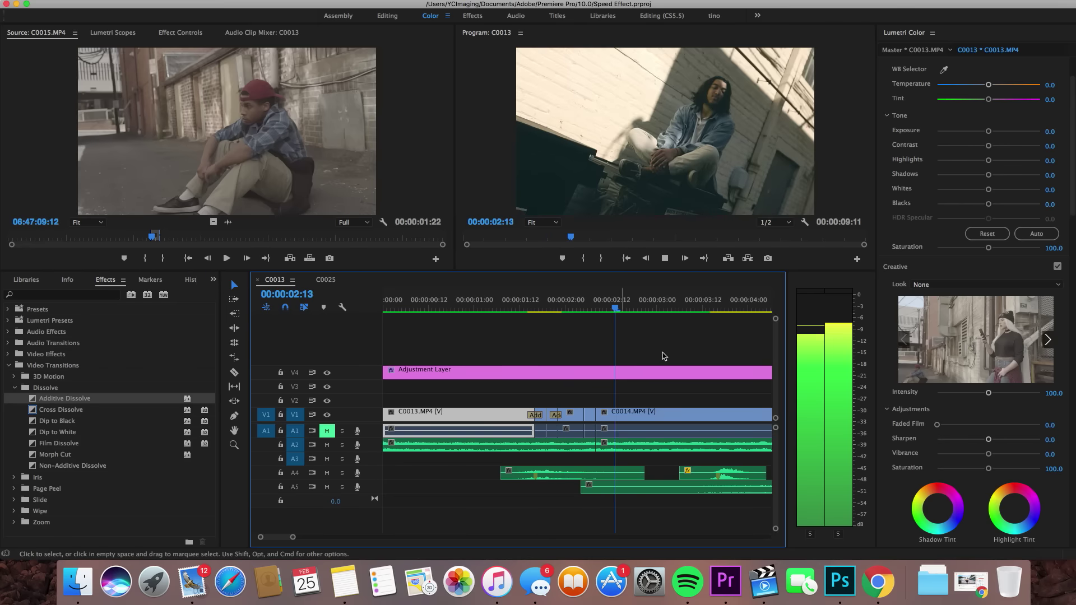
{"action": "key", "text": "space"}
{"action": "scroll", "coordinate": [664, 361], "scroll_direction": "down", "scroll_amount": 4}
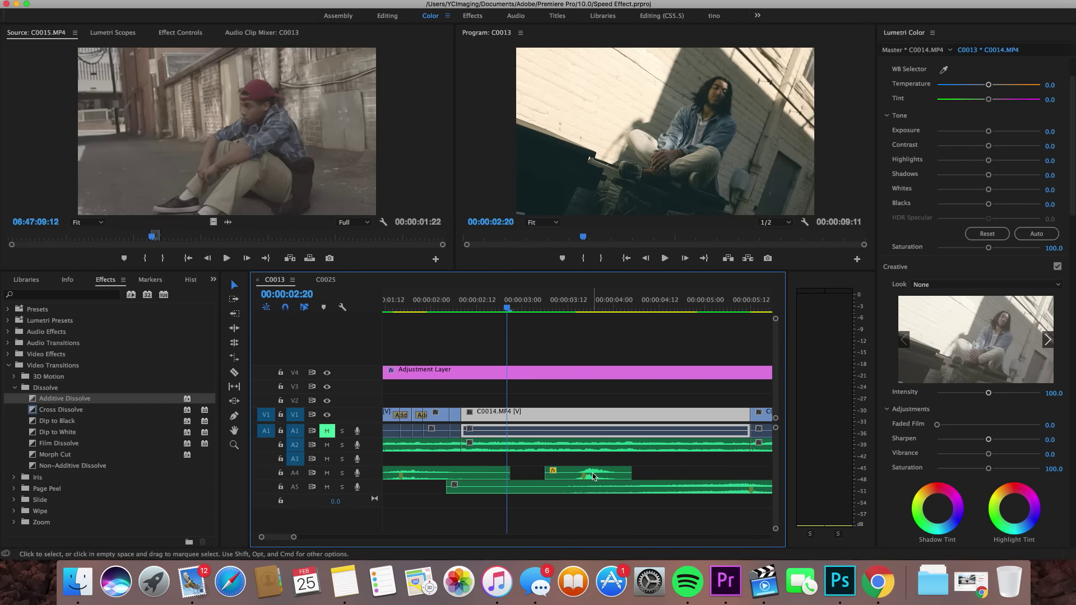
Razor-cut C0014 and set its second piece to 1000% speed.
{"action": "key", "text": "c"}
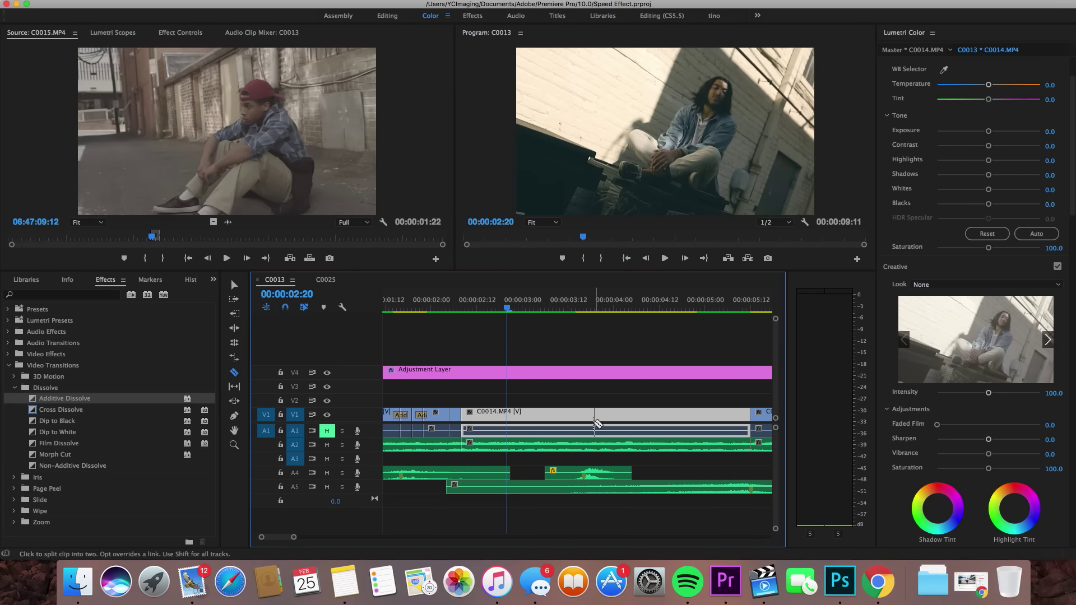
{"action": "left_click", "coordinate": [584, 415]}
{"action": "key", "text": "v"}
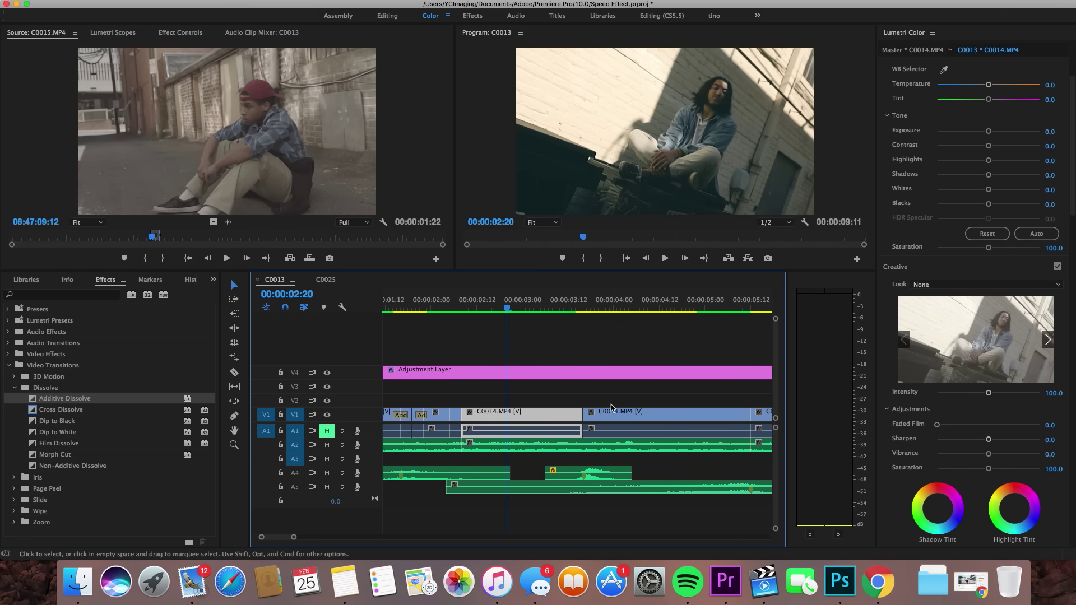
{"action": "scroll", "coordinate": [610, 415], "scroll_direction": "down", "scroll_amount": 2}
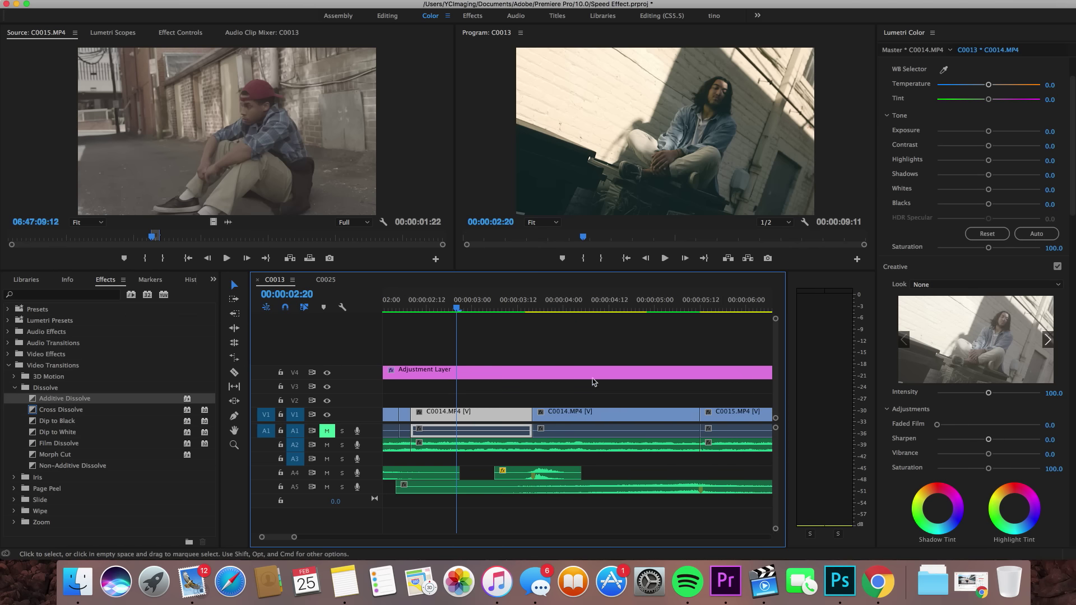
{"action": "left_click", "coordinate": [566, 418]}
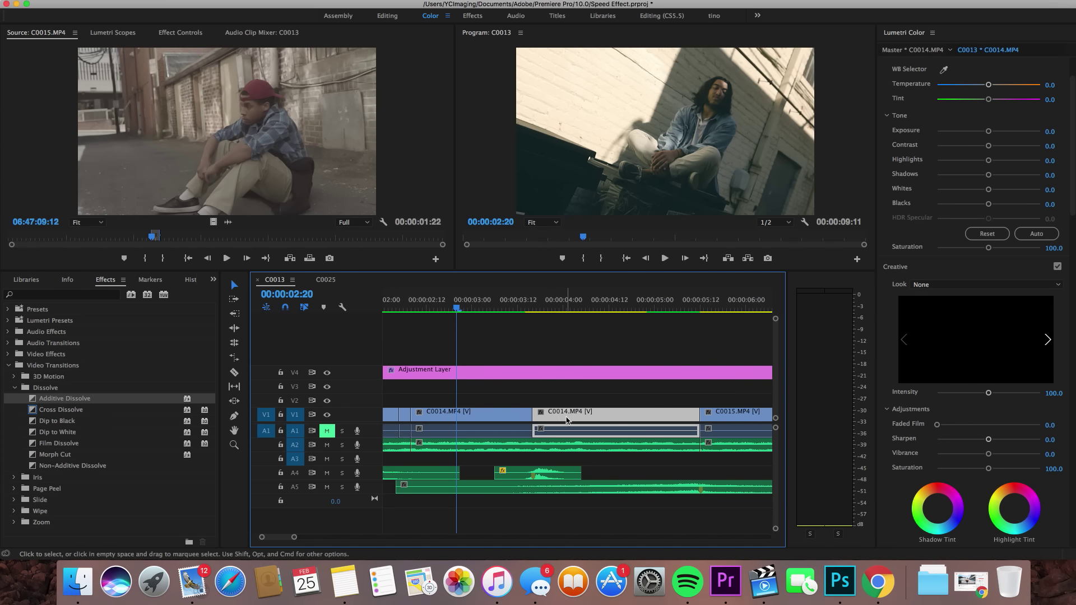
{"action": "key", "text": "super+j"}
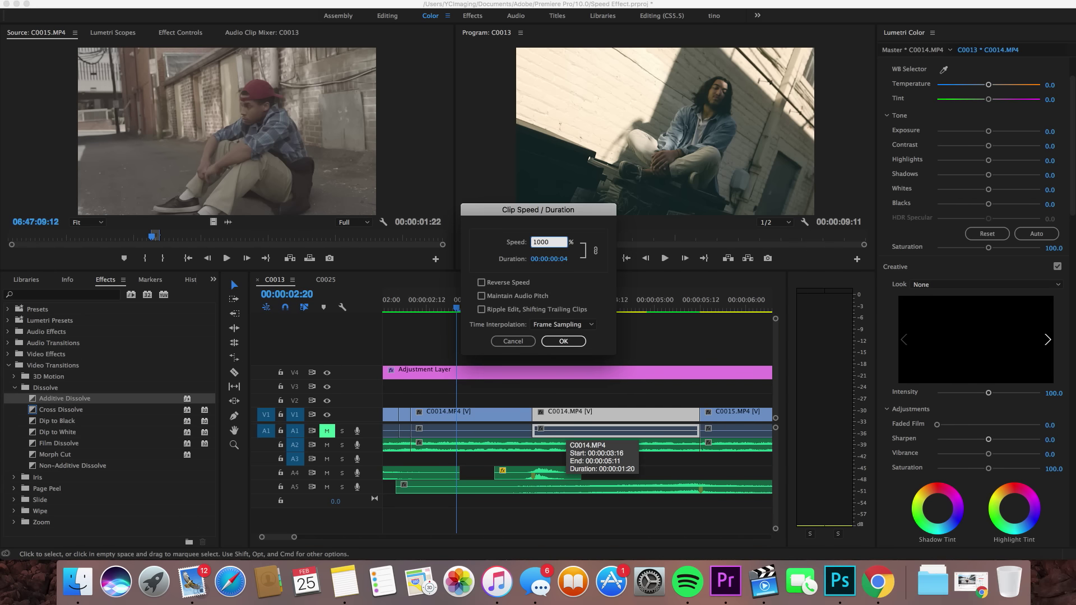
{"action": "left_click", "coordinate": [563, 341]}
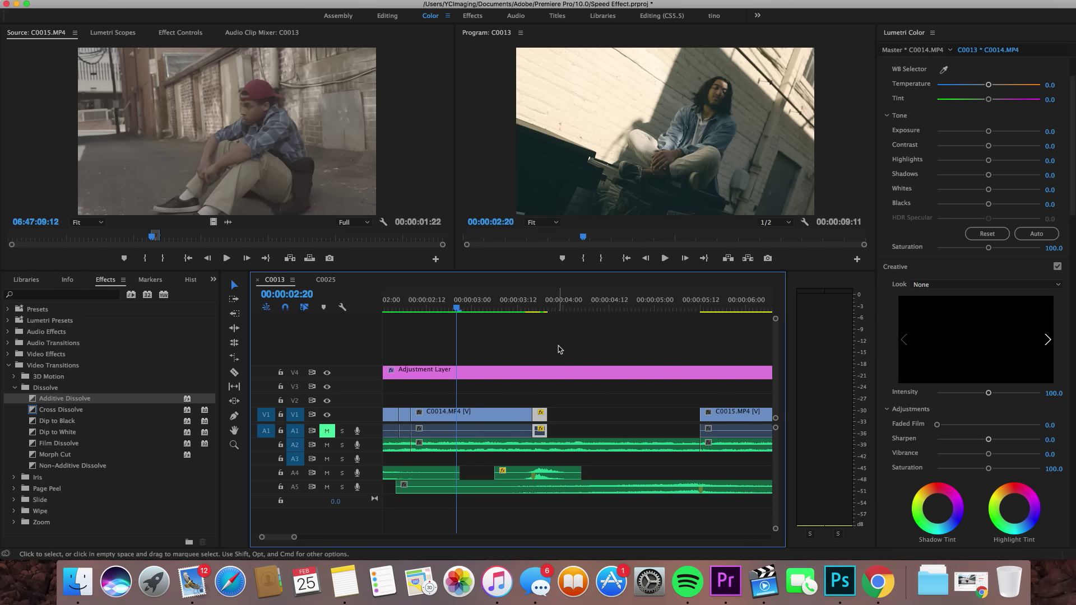
Extend the sped-up C0014 piece up to C0015 and reset it to 100% speed.
{"action": "left_click_drag", "start_coordinate": [535, 302], "coordinate": [544, 303]}
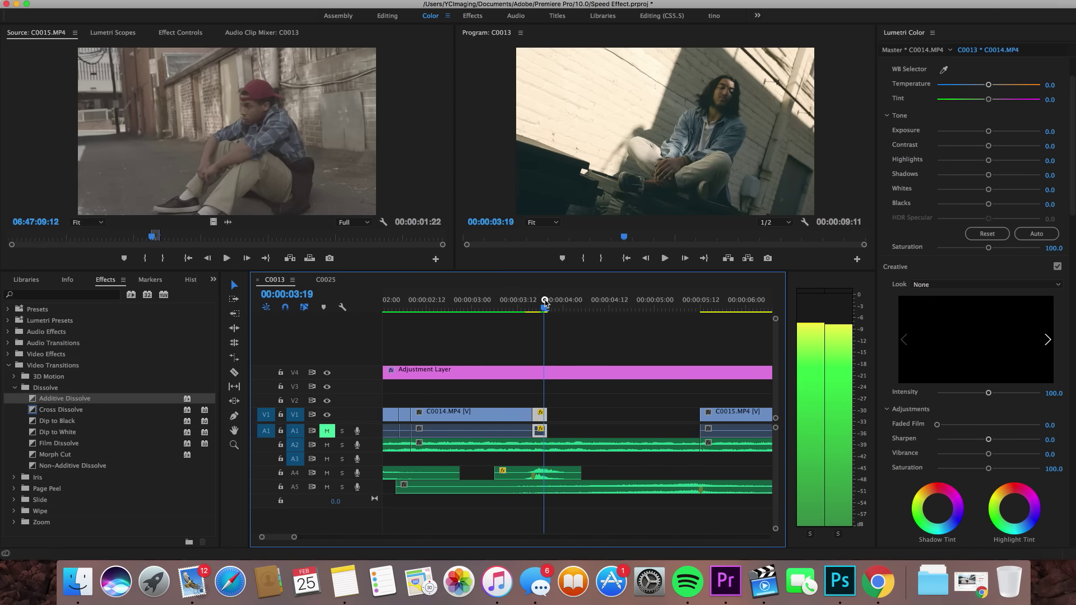
{"action": "key", "text": "c"}
{"action": "key", "text": "v"}
{"action": "left_click_drag", "start_coordinate": [546, 416], "coordinate": [700, 412]}
{"action": "left_click", "coordinate": [604, 418]}
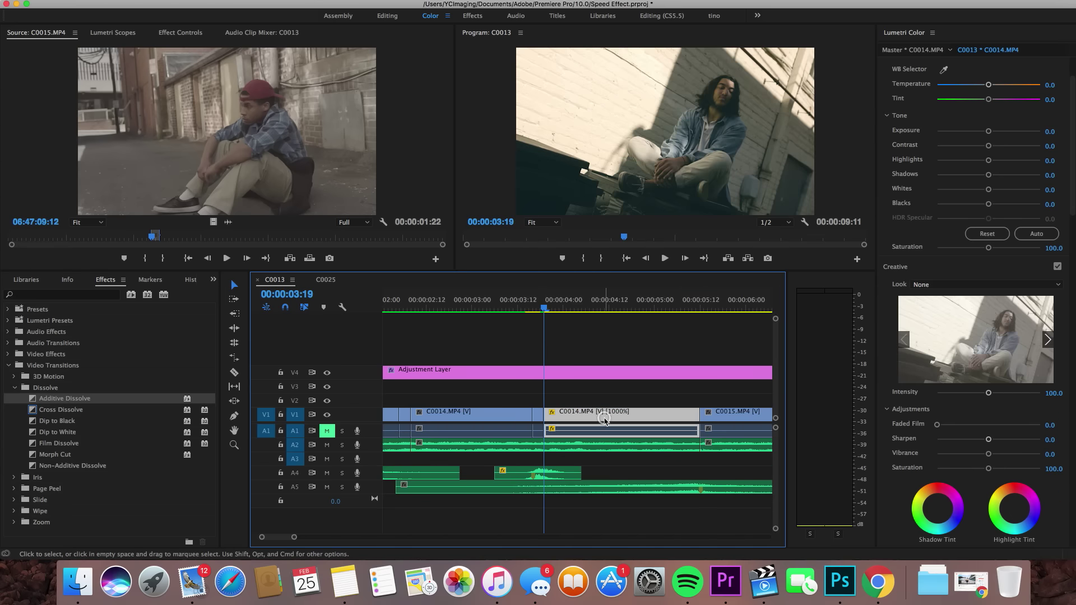
{"action": "key", "text": "super+j"}
{"action": "type", "text": "100"}
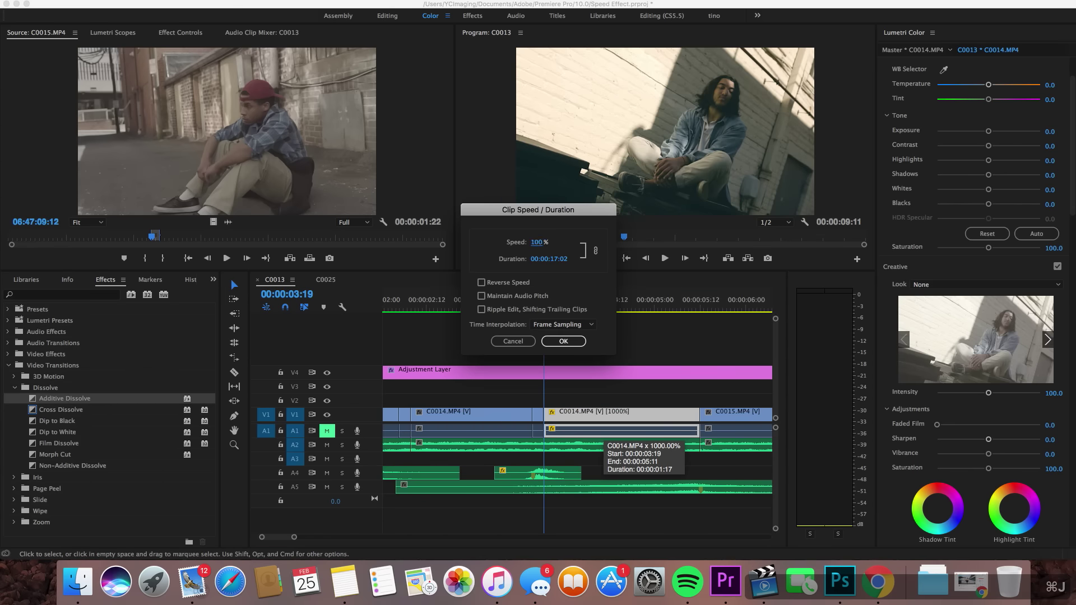
{"action": "key", "text": "Return"}
{"action": "left_click", "coordinate": [514, 304]}
{"action": "key", "text": "space"}
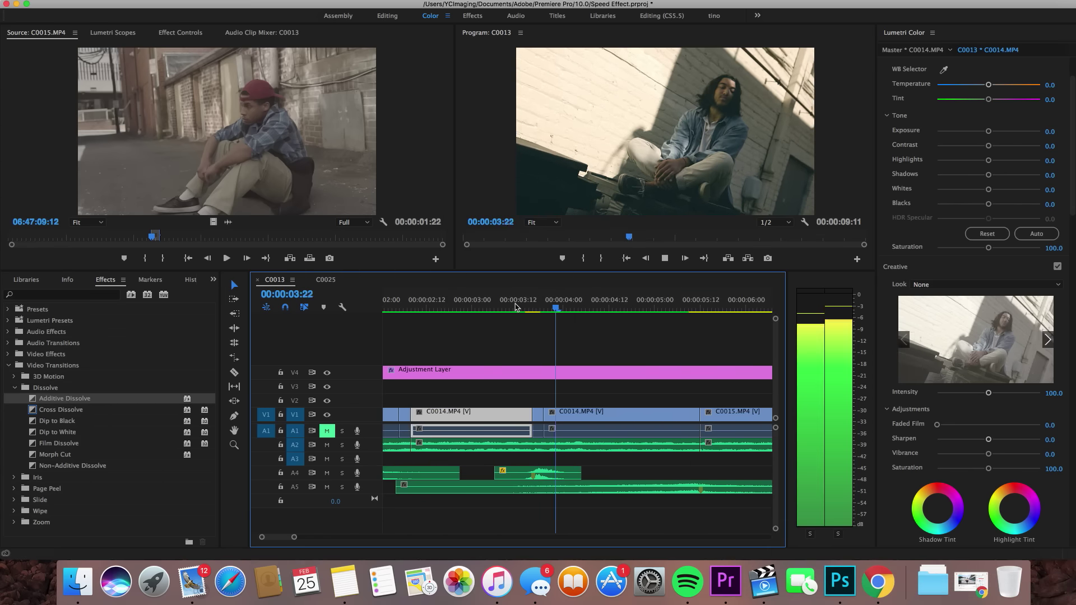
{"action": "key", "text": "space"}
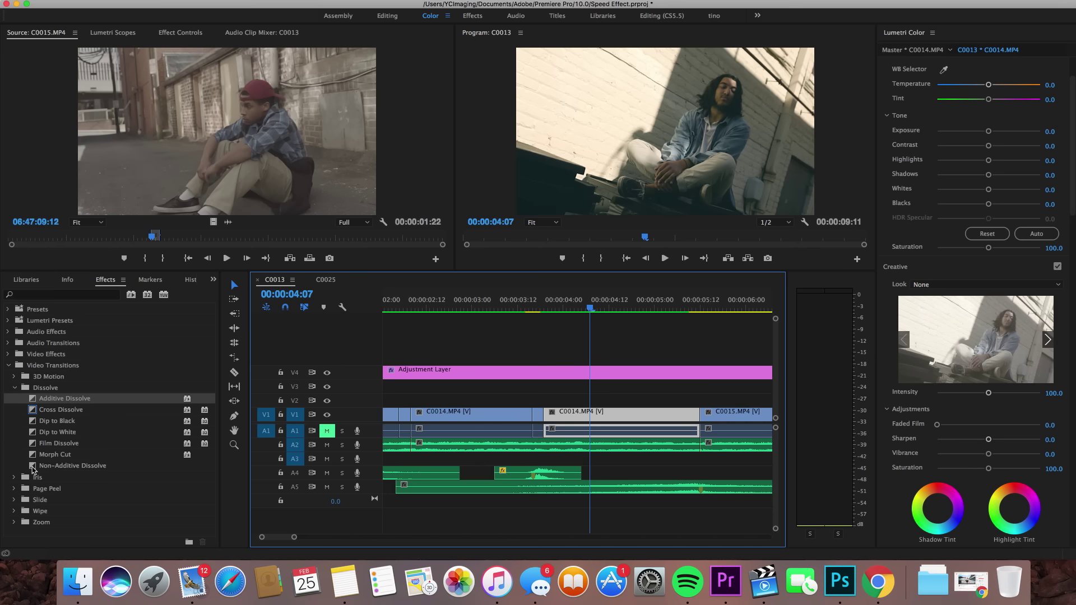
{"action": "left_click_drag", "start_coordinate": [32, 468], "coordinate": [501, 416]}
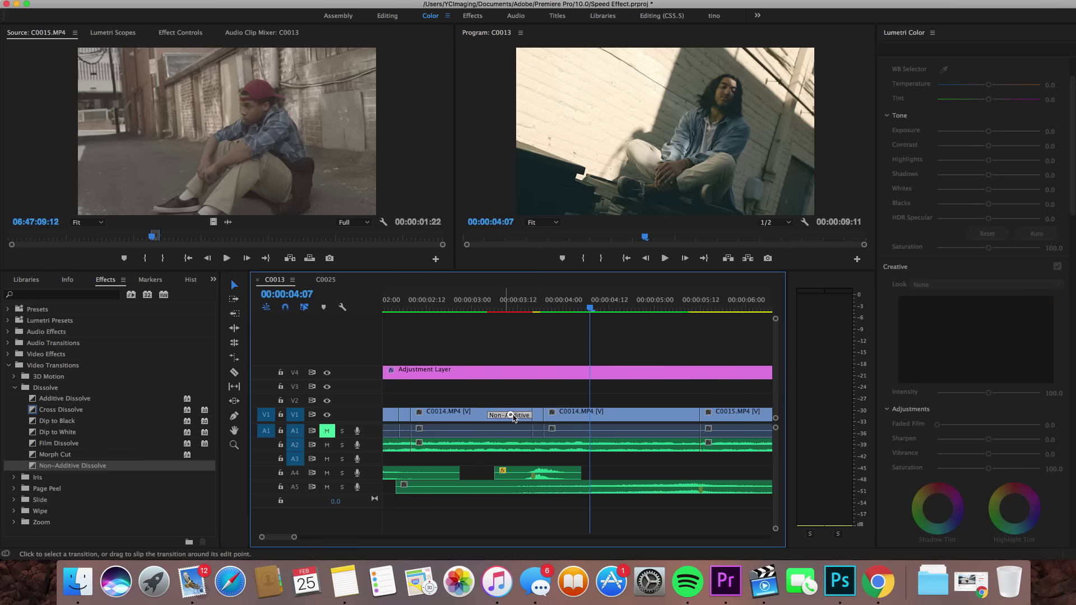
{"action": "mouse_move", "coordinate": [522, 414]}
{"action": "left_mouse_down"}
{"action": "mouse_move", "coordinate": [511, 415]}
{"action": "mouse_move", "coordinate": [526, 416]}
{"action": "left_mouse_up"}
{"action": "scroll", "coordinate": [563, 387], "scroll_direction": "left", "scroll_amount": 3}
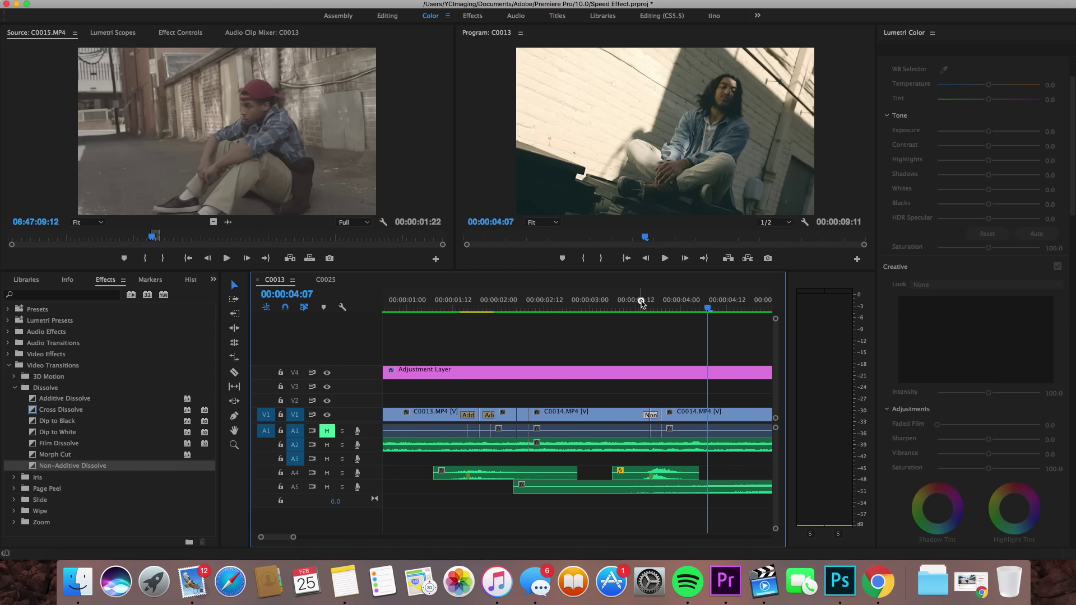
{"action": "left_click", "coordinate": [586, 304]}
{"action": "key", "text": "space"}
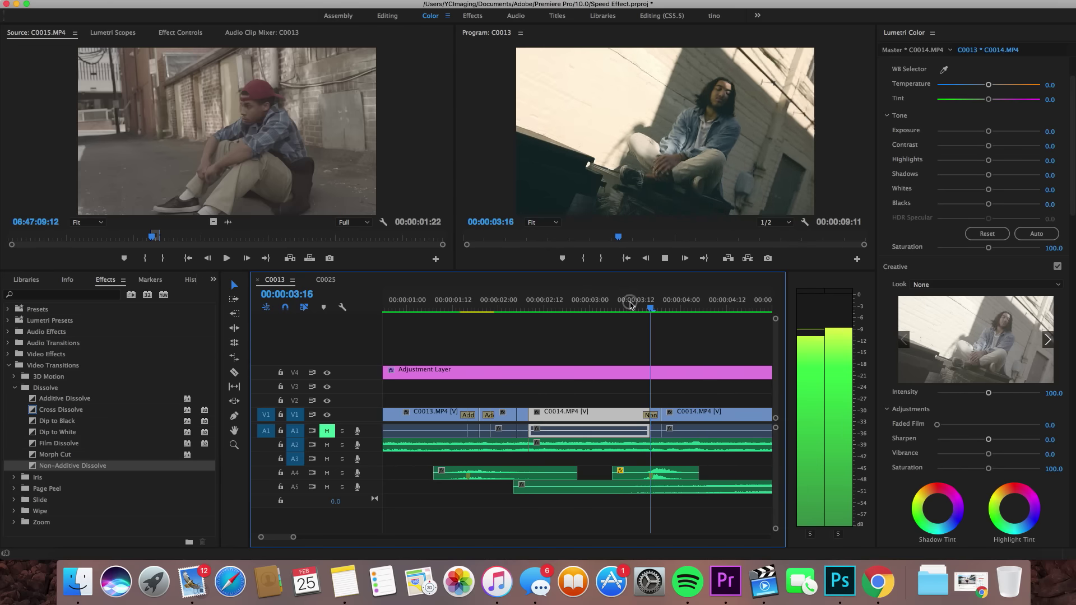
{"action": "key", "text": "space"}
{"action": "scroll", "coordinate": [616, 353], "scroll_direction": "right", "scroll_amount": 3}
{"action": "left_click", "coordinate": [504, 304]}
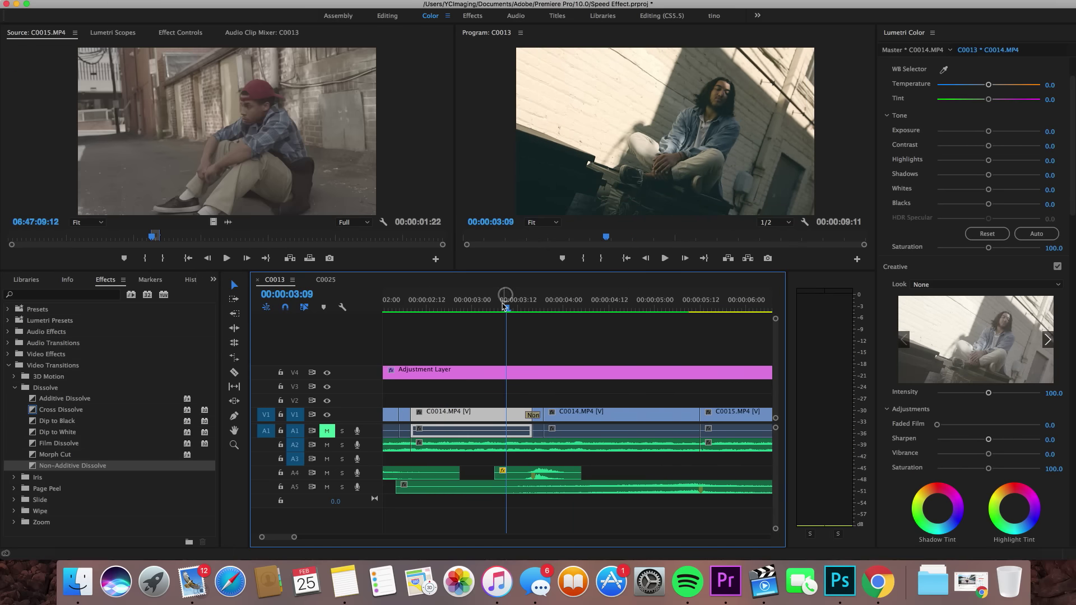
{"action": "key", "text": "space"}
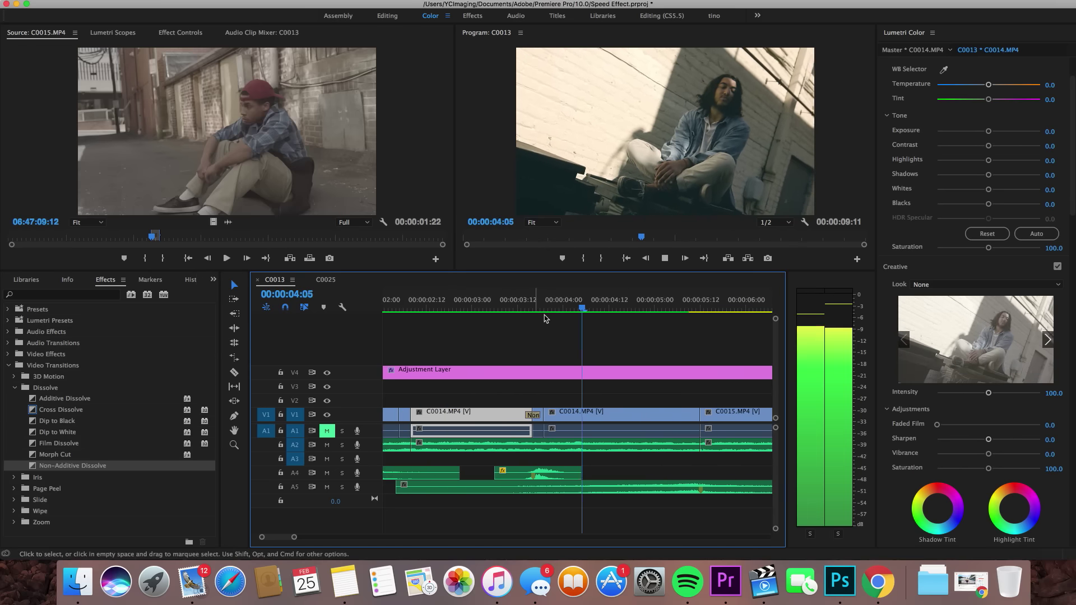
{"action": "left_click", "coordinate": [506, 305]}
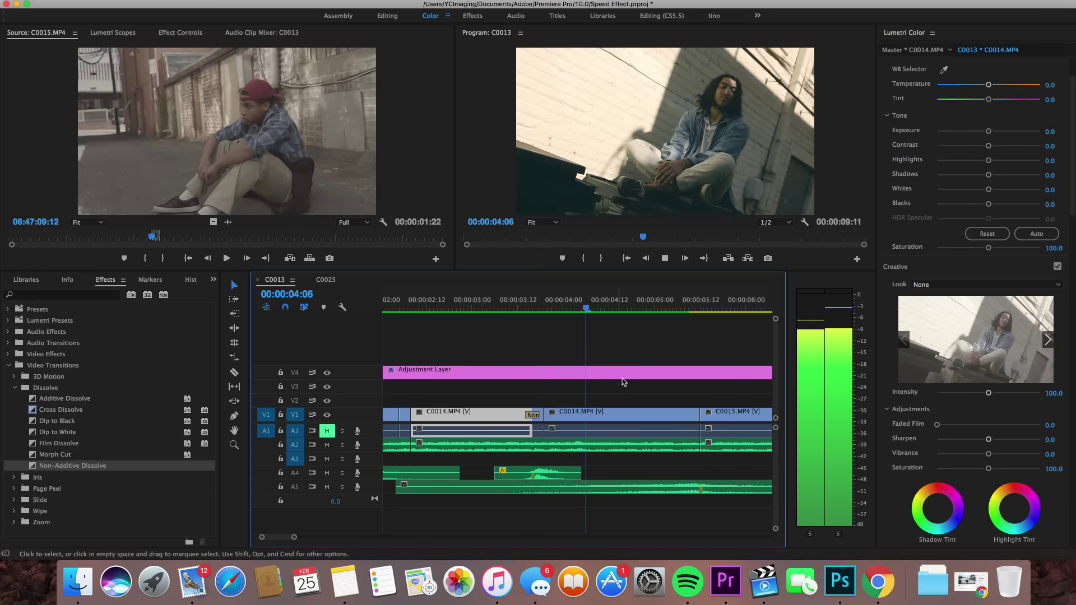
{"action": "key", "text": "space"}
Razor-cut C0014 at 05:09, three frames before its end, and select that piece.
{"action": "scroll", "coordinate": [639, 327], "scroll_direction": "right", "scroll_amount": 2}
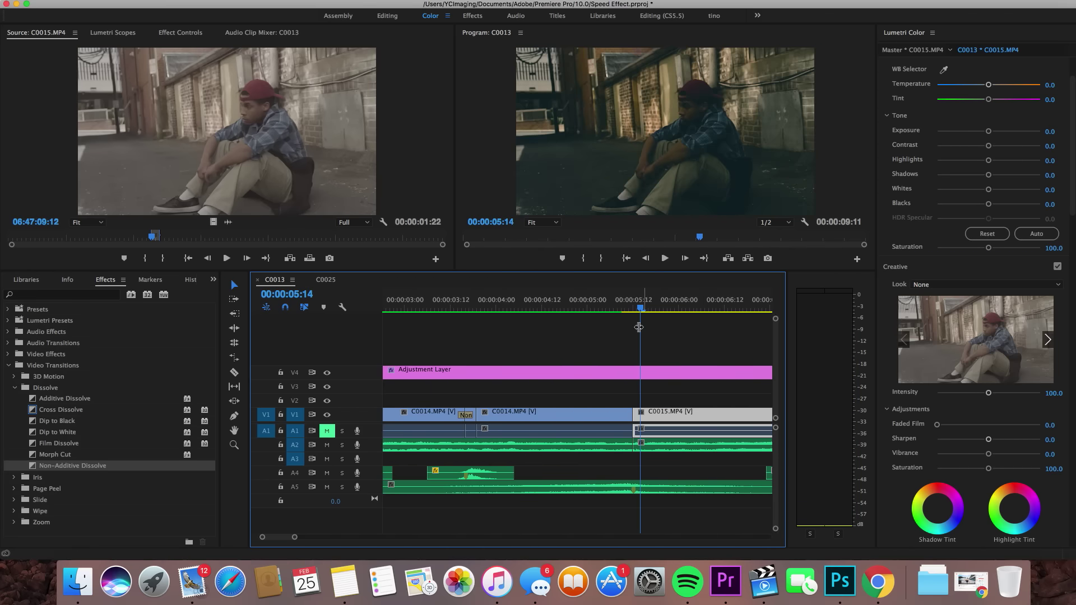
{"action": "mouse_move", "coordinate": [631, 304]}
{"action": "left_mouse_down"}
{"action": "mouse_move", "coordinate": [612, 304]}
{"action": "mouse_move", "coordinate": [622, 303]}
{"action": "left_mouse_up"}
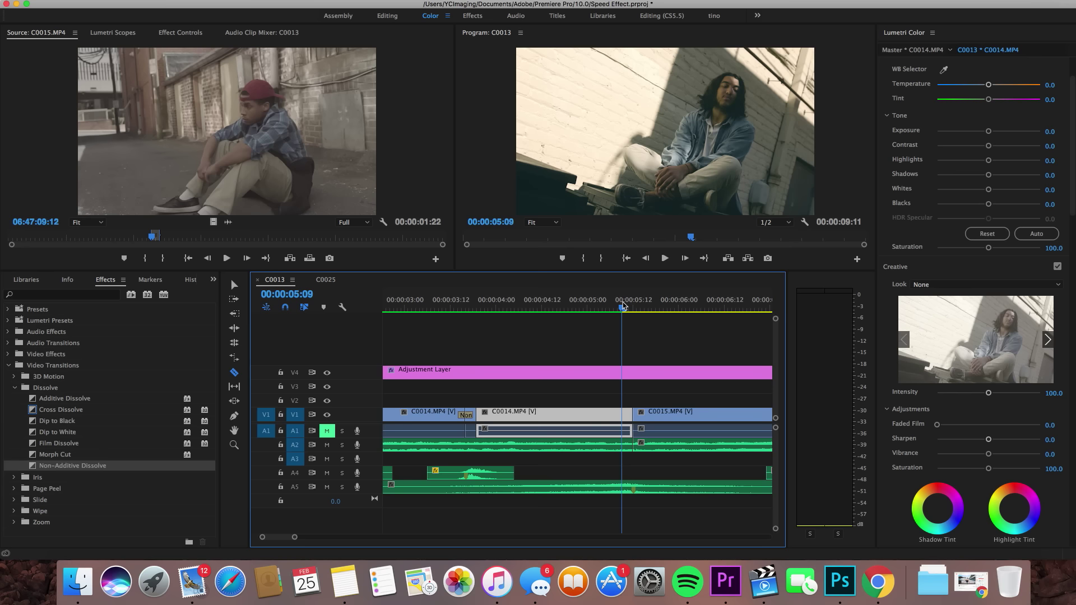
{"action": "left_click", "coordinate": [622, 415]}
{"action": "key", "text": "v"}
{"action": "left_click", "coordinate": [626, 415]}
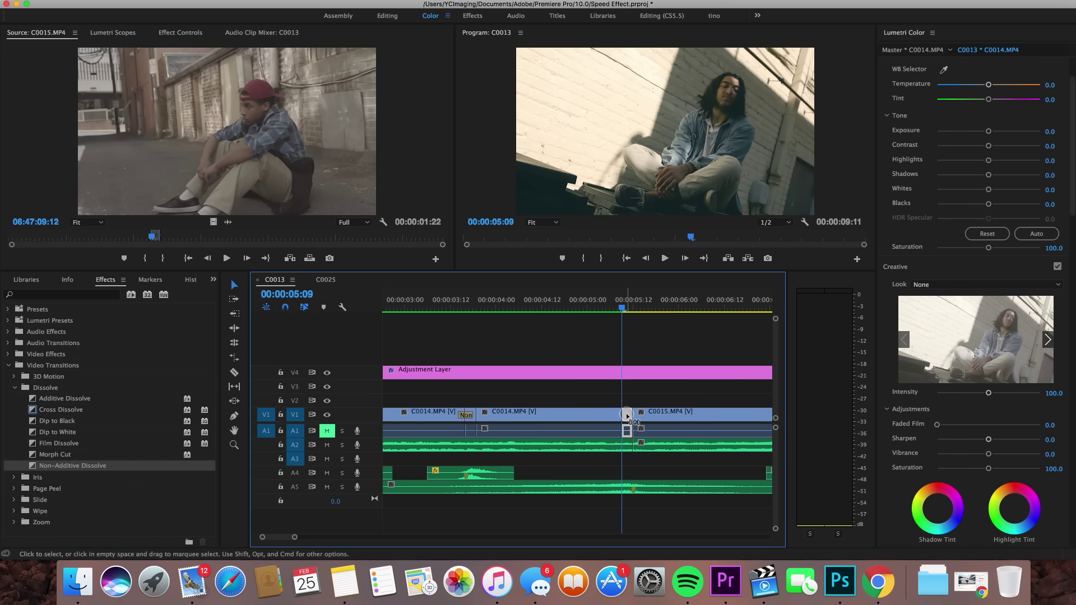
Set the three-frame C0014 piece to 1000% speed and save the project.
{"action": "key", "text": "super+j"}
{"action": "key", "text": "Return"}
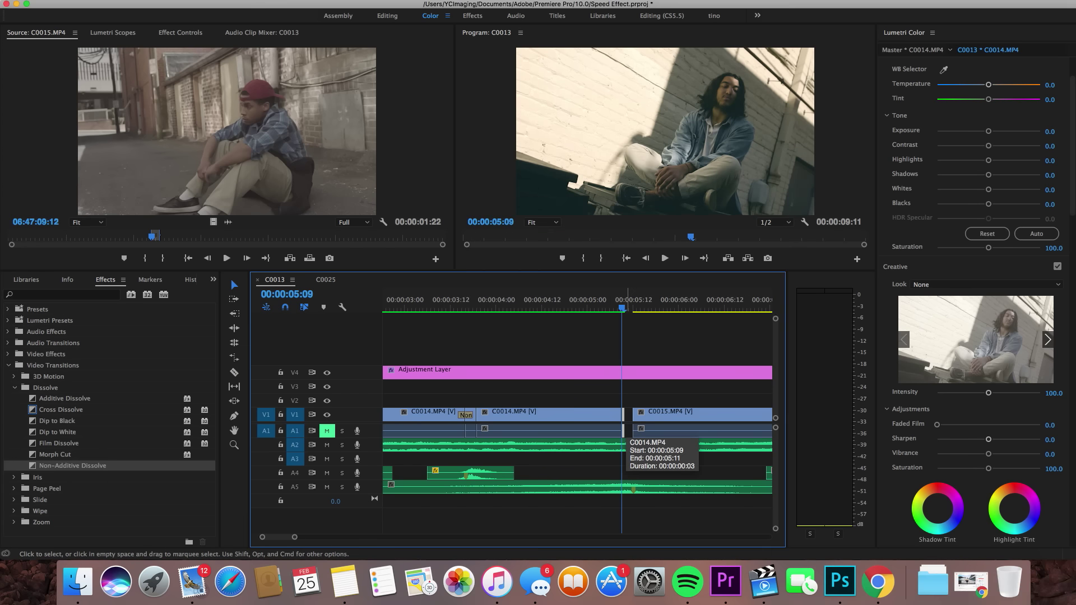
{"action": "left_click_drag", "start_coordinate": [626, 415], "coordinate": [628, 420]}
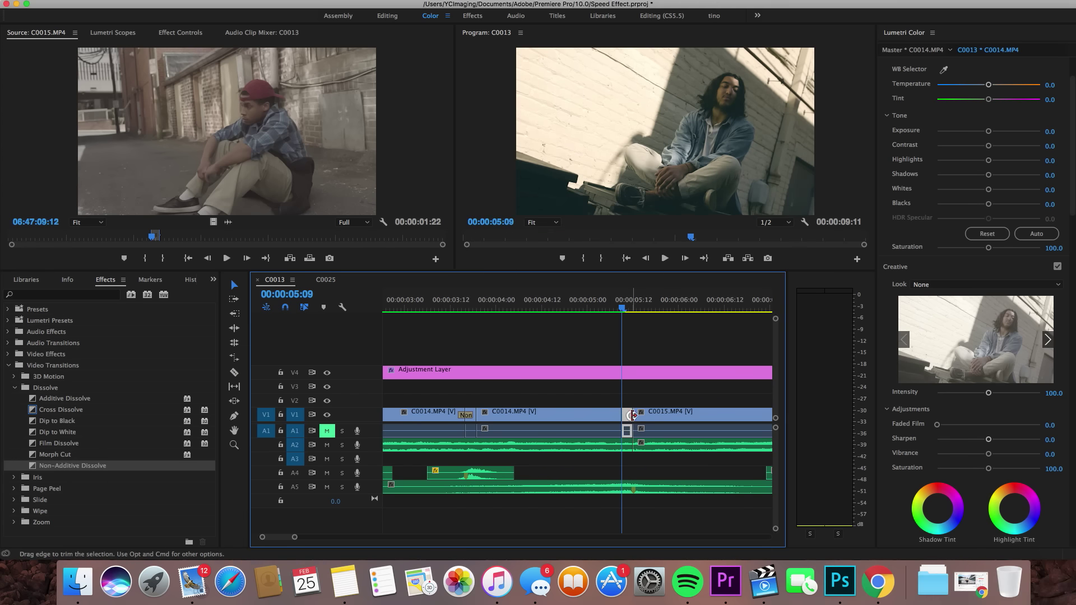
{"action": "left_click", "coordinate": [617, 306]}
{"action": "key", "text": "super+s"}
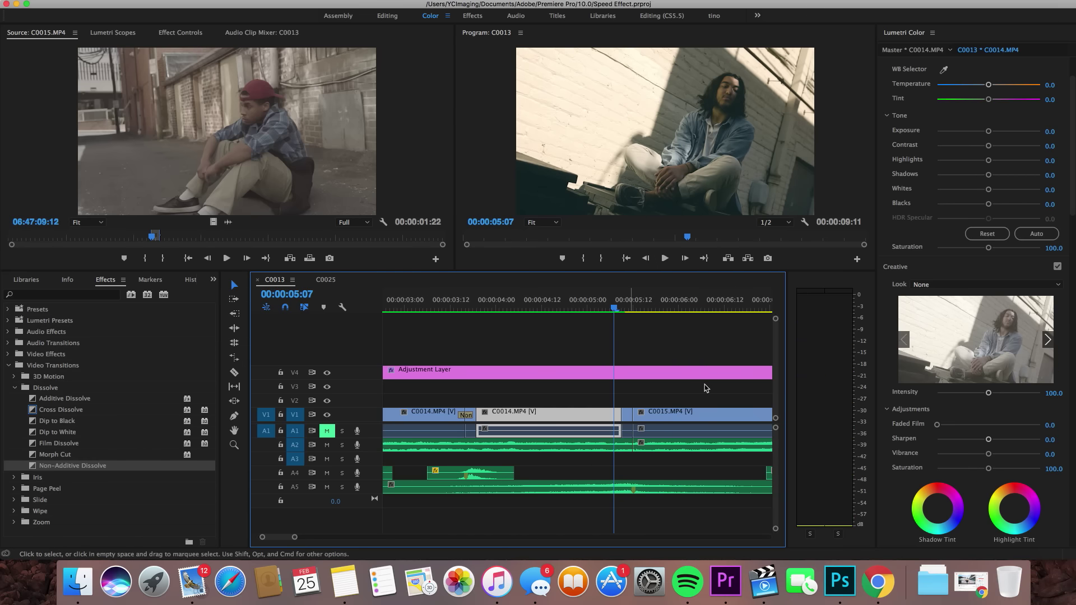
{"action": "scroll", "coordinate": [705, 388], "scroll_direction": "right", "scroll_amount": 5}
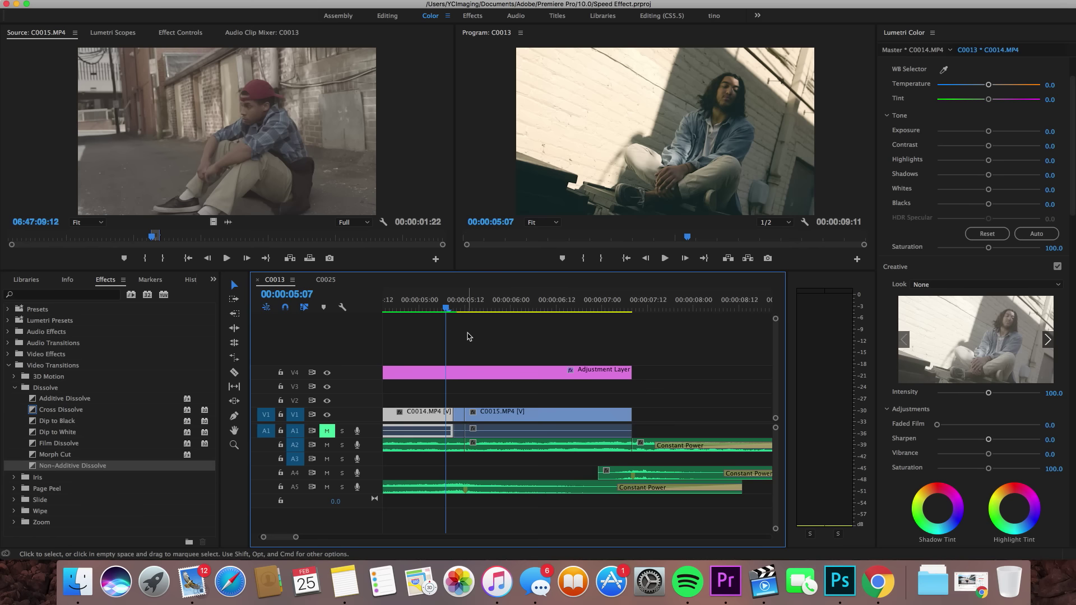
Set clip C0015 to 1000% speed.
{"action": "left_click", "coordinate": [533, 416]}
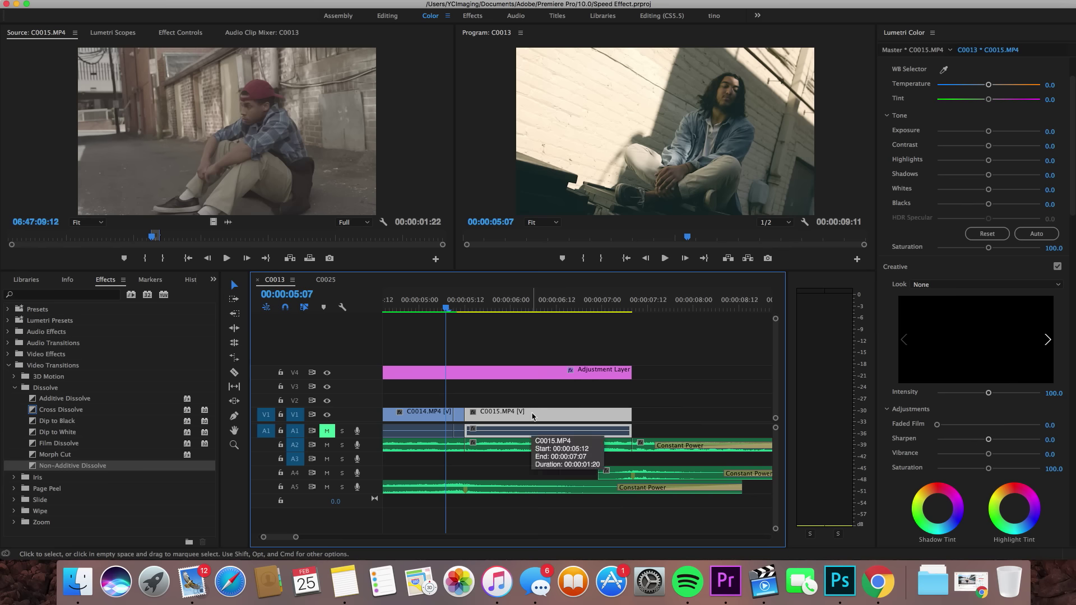
{"action": "key", "text": "super+j"}
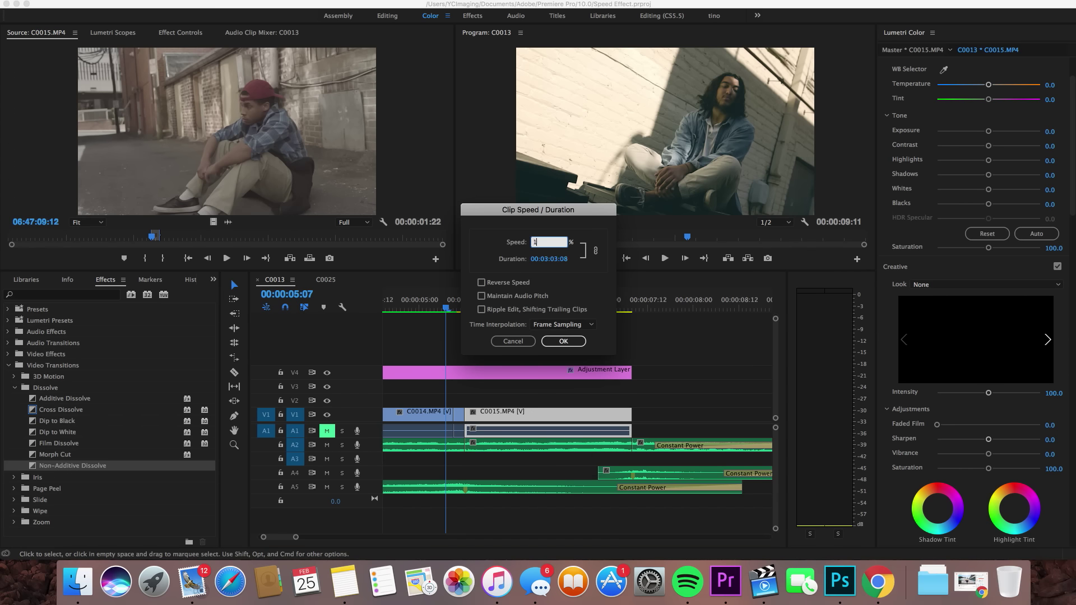
{"action": "type", "text": "1000"}
{"action": "key", "text": "Return"}
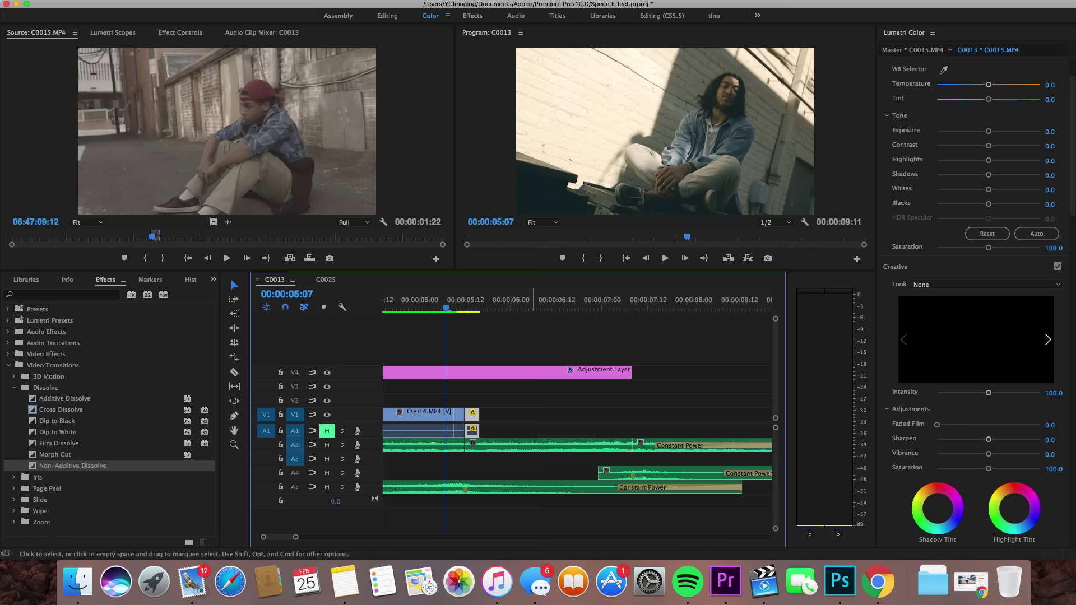
Split C0015 with the Razor at 05:15.
{"action": "key", "text": "super+equal"}
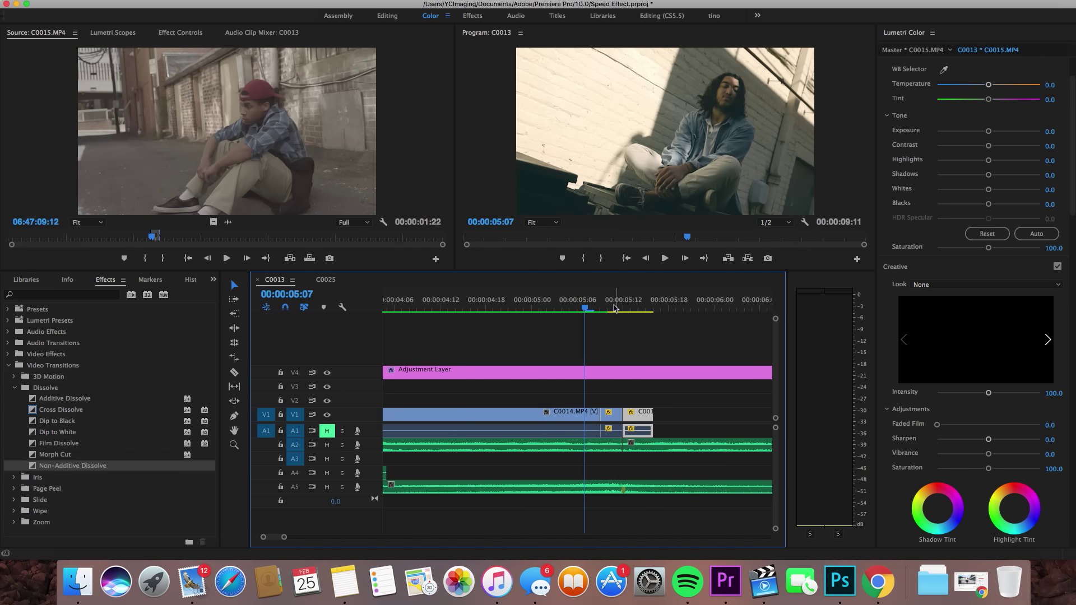
{"action": "left_click", "coordinate": [635, 305]}
{"action": "left_click_drag", "start_coordinate": [635, 305], "coordinate": [645, 305]}
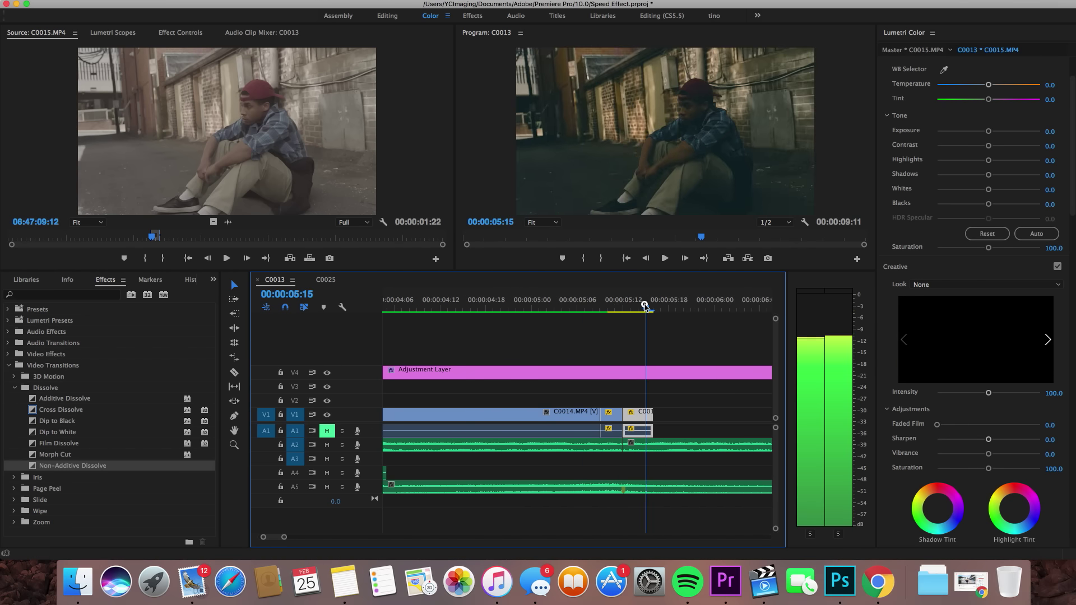
{"action": "key", "text": "c"}
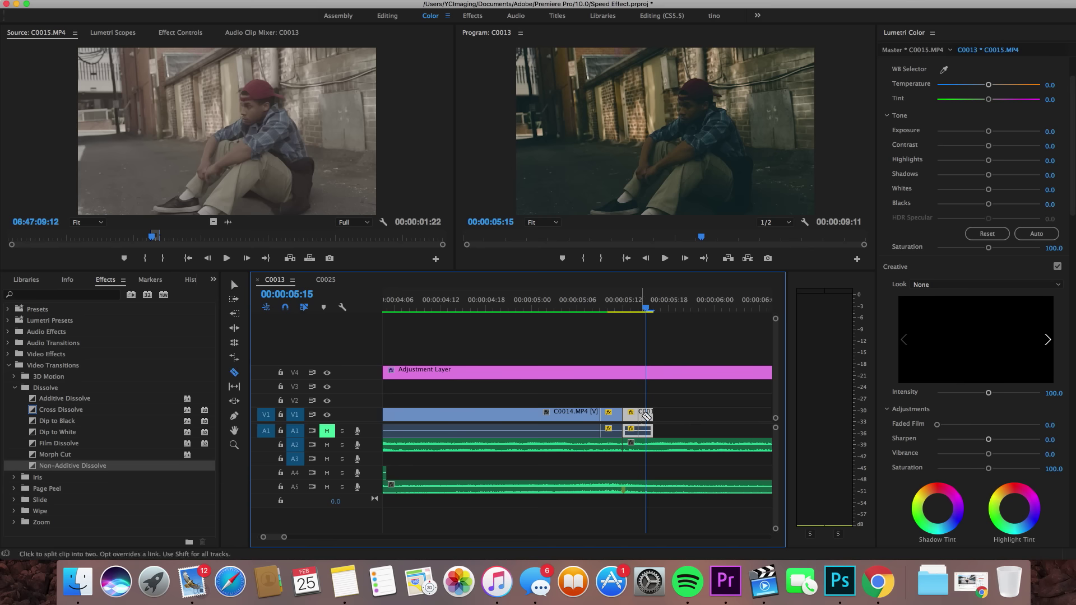
{"action": "left_click", "coordinate": [646, 415]}
{"action": "key", "text": "v"}
{"action": "key", "text": "super+minus"}
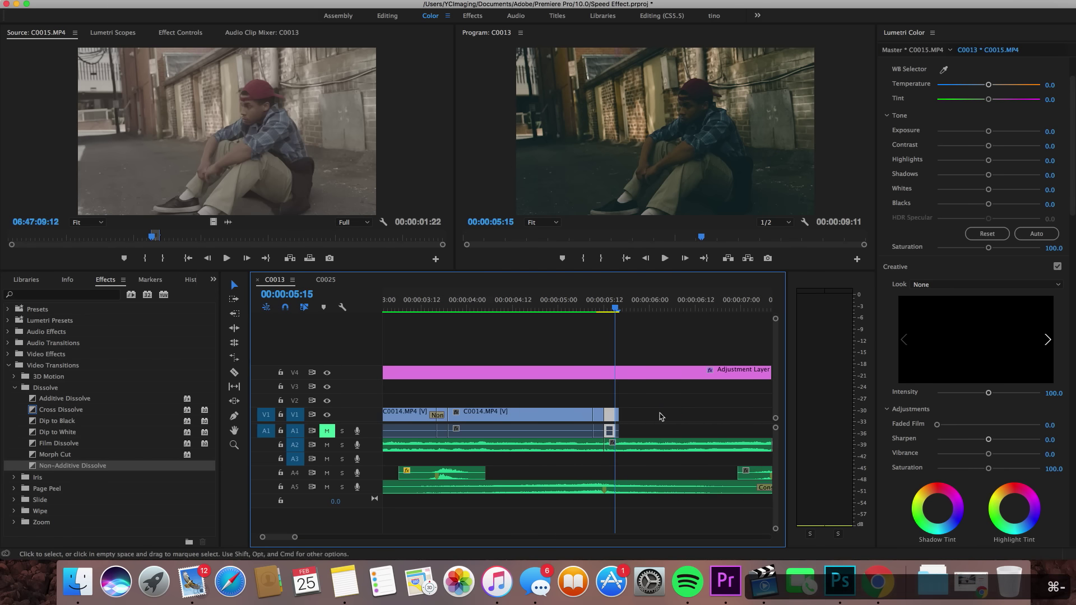
Return the C0015 piece after the cut to 100% and extend it to the adjustment layer's end.
{"action": "left_click", "coordinate": [616, 415]}
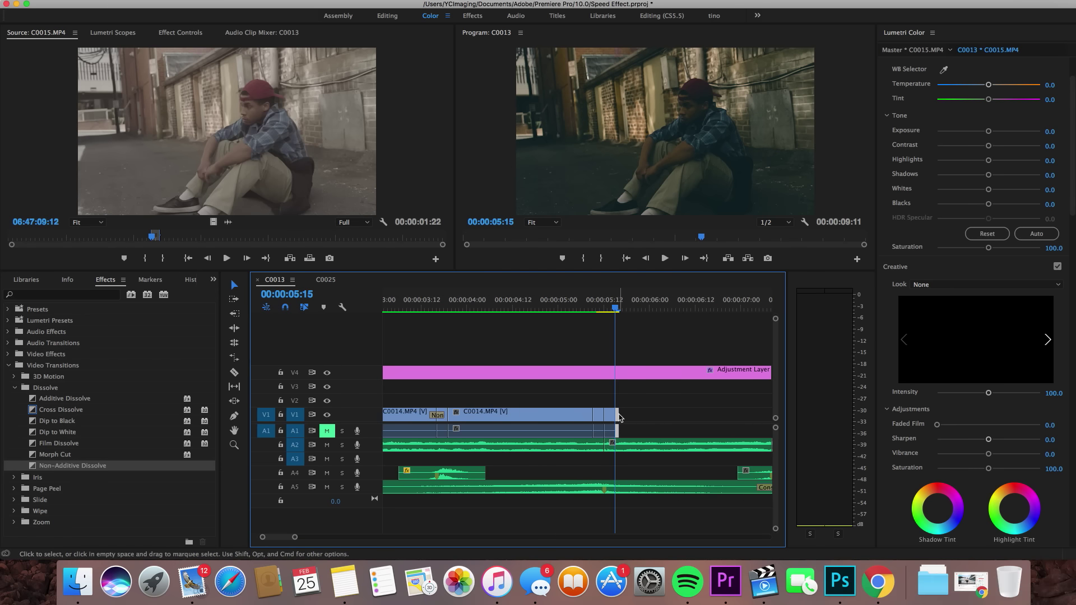
{"action": "key", "text": "super+j"}
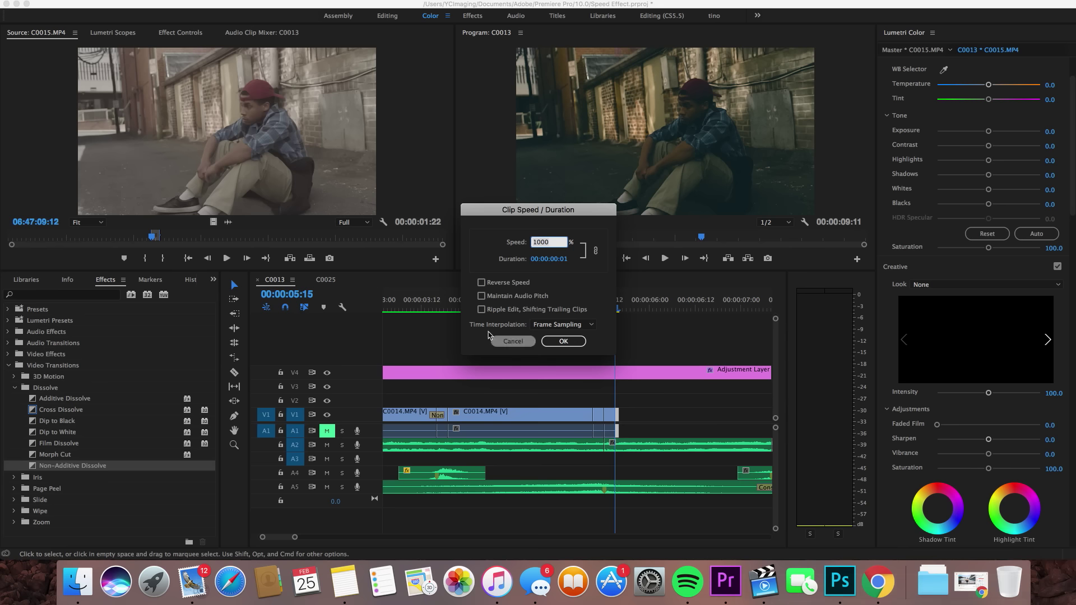
{"action": "type", "text": "100"}
{"action": "key", "text": "Return"}
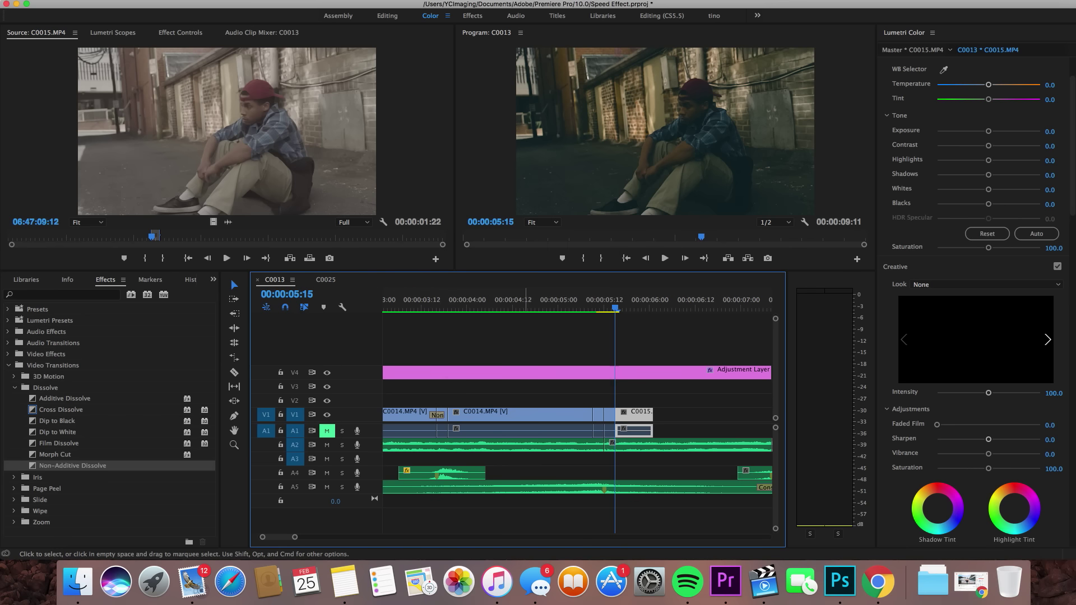
{"action": "key", "text": "space"}
{"action": "key", "text": "space"}
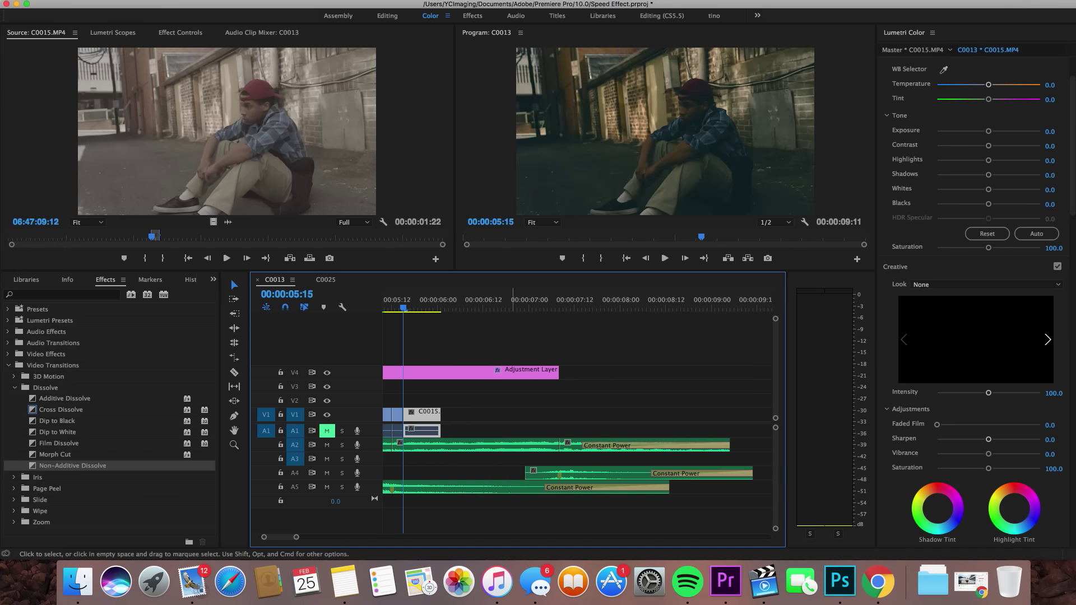
{"action": "left_click_drag", "start_coordinate": [440, 414], "coordinate": [559, 414]}
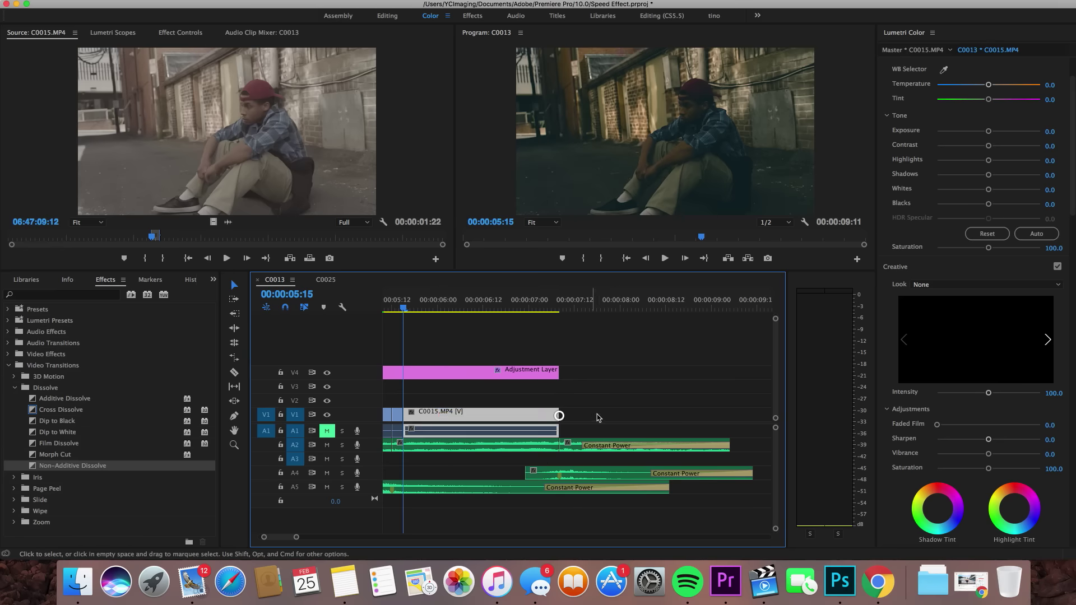
{"action": "scroll", "coordinate": [616, 412], "scroll_direction": "up", "scroll_amount": 3}
{"action": "left_click", "coordinate": [480, 308]}
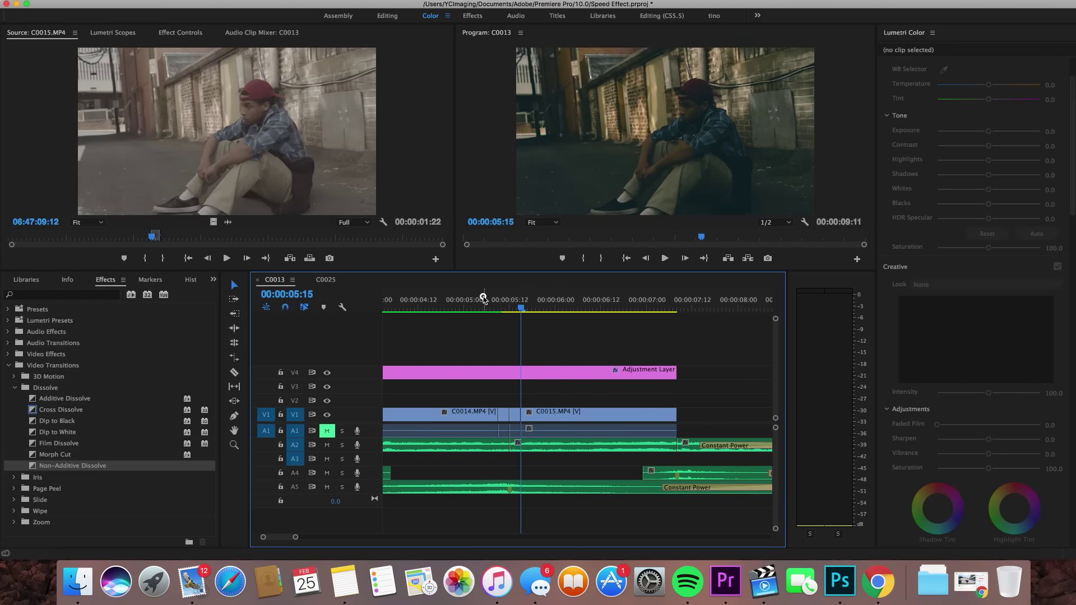
{"action": "key", "text": "super+equal"}
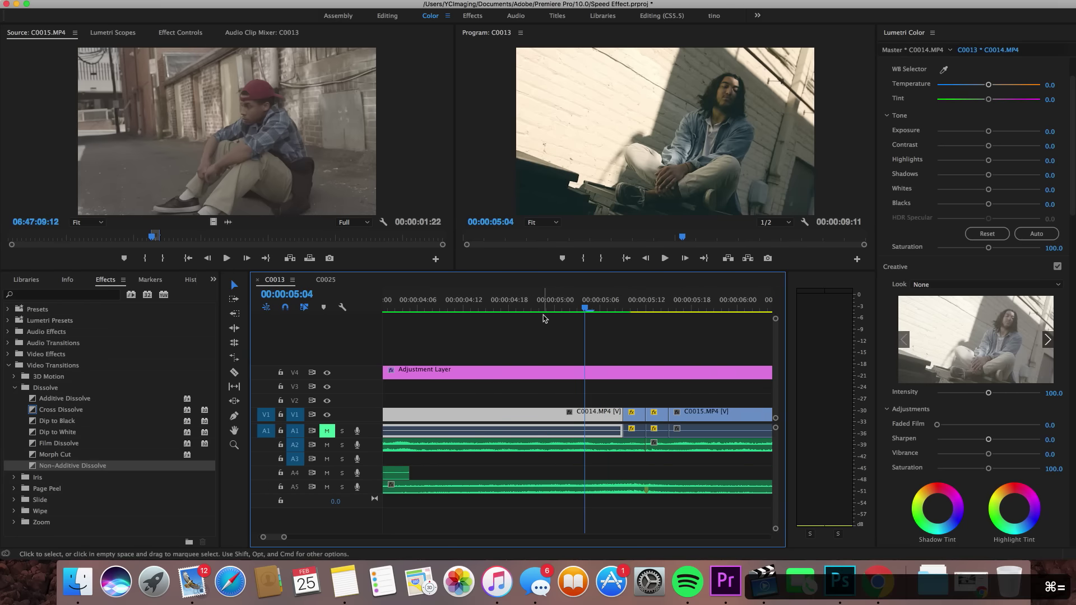
{"action": "key", "text": "super+minus"}
{"action": "left_click_drag", "start_coordinate": [585, 308], "coordinate": [550, 305]}
{"action": "key", "text": "super+minus"}
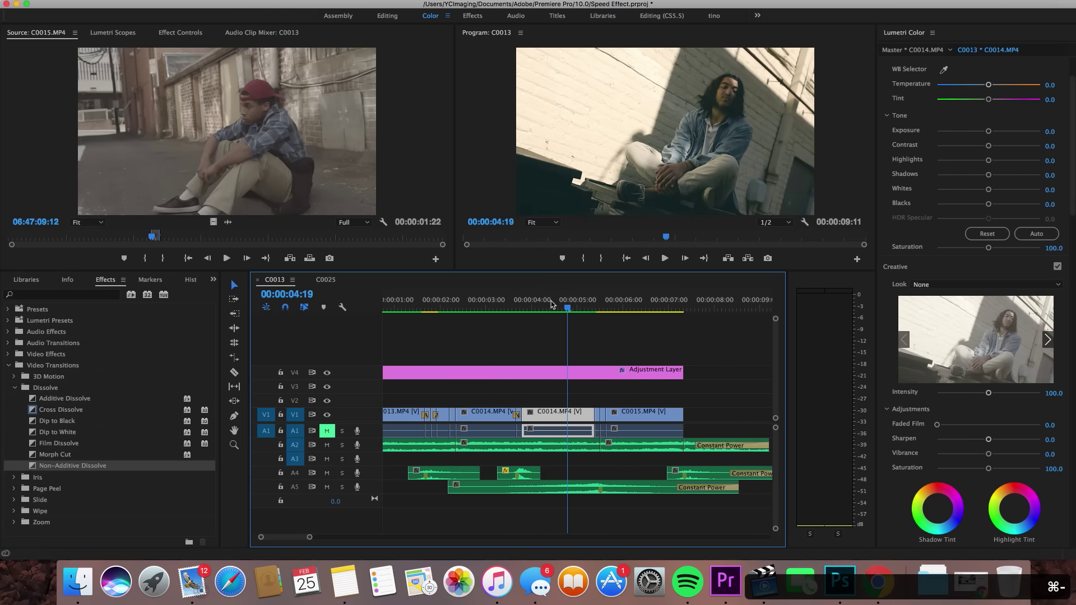
{"action": "key", "text": "super+equal"}
{"action": "left_click", "coordinate": [544, 304]}
{"action": "key", "text": "space"}
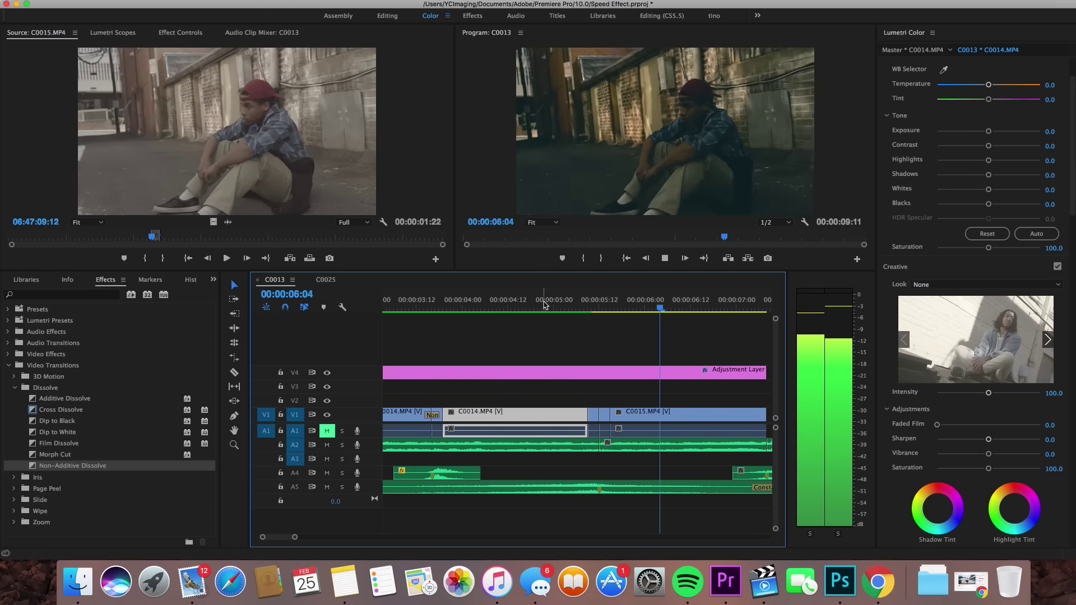
{"action": "key", "text": "space"}
{"action": "left_click", "coordinate": [535, 308]}
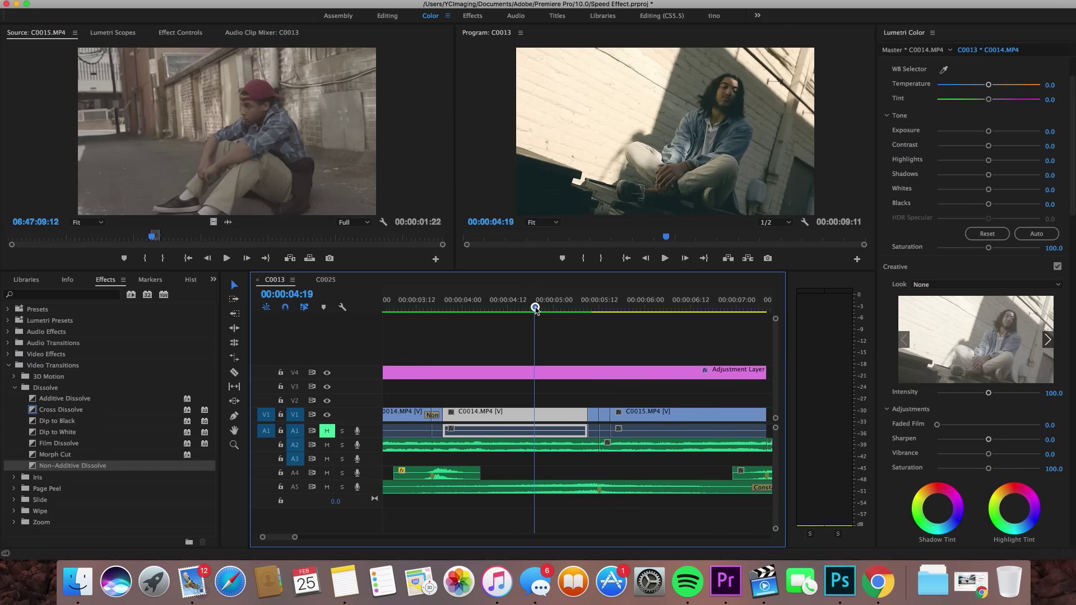
{"action": "key", "text": "space"}
{"action": "key", "text": "space"}
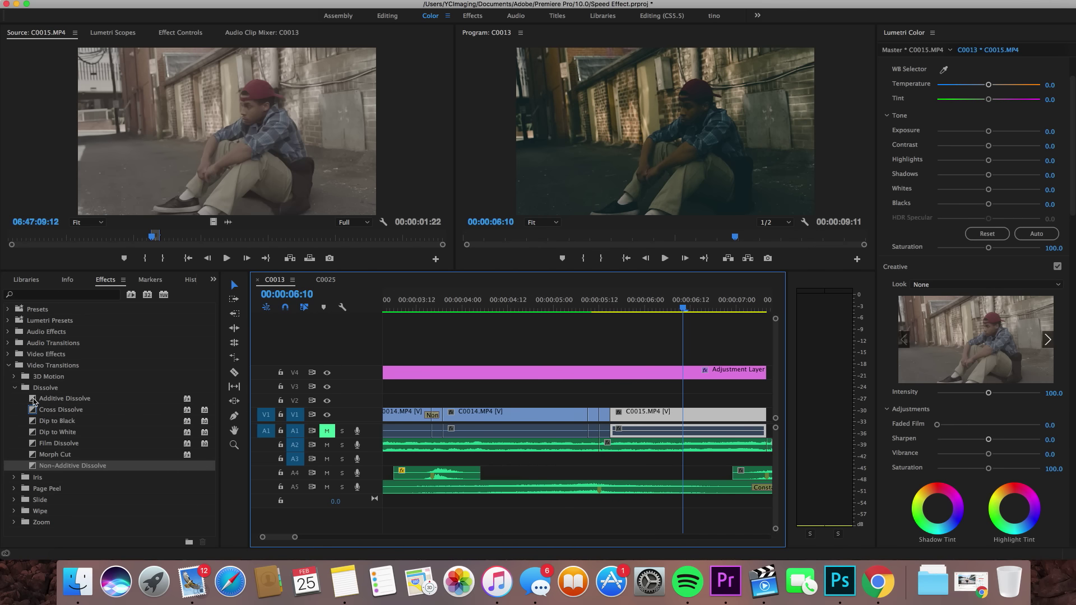
{"action": "left_click", "coordinate": [34, 400]}
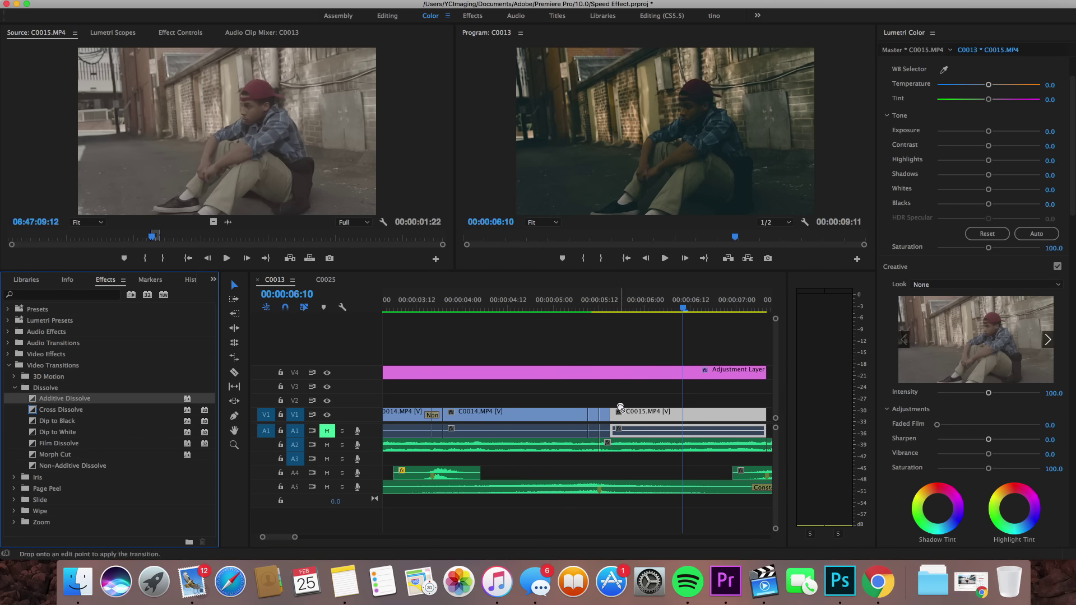
{"action": "left_click_drag", "start_coordinate": [620, 408], "coordinate": [600, 415]}
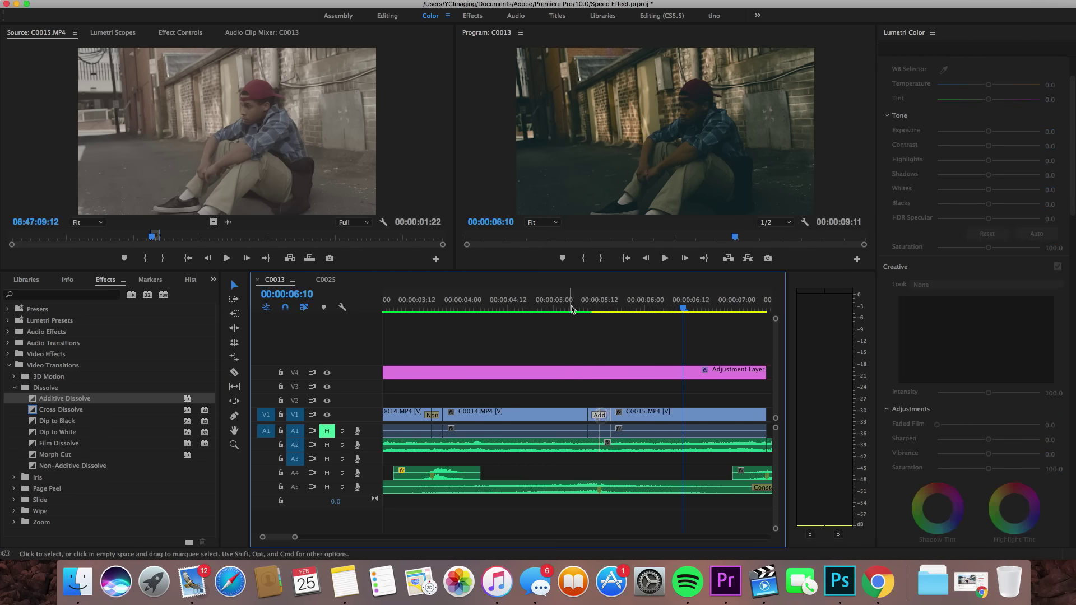
{"action": "left_click", "coordinate": [570, 307]}
{"action": "key", "text": "space"}
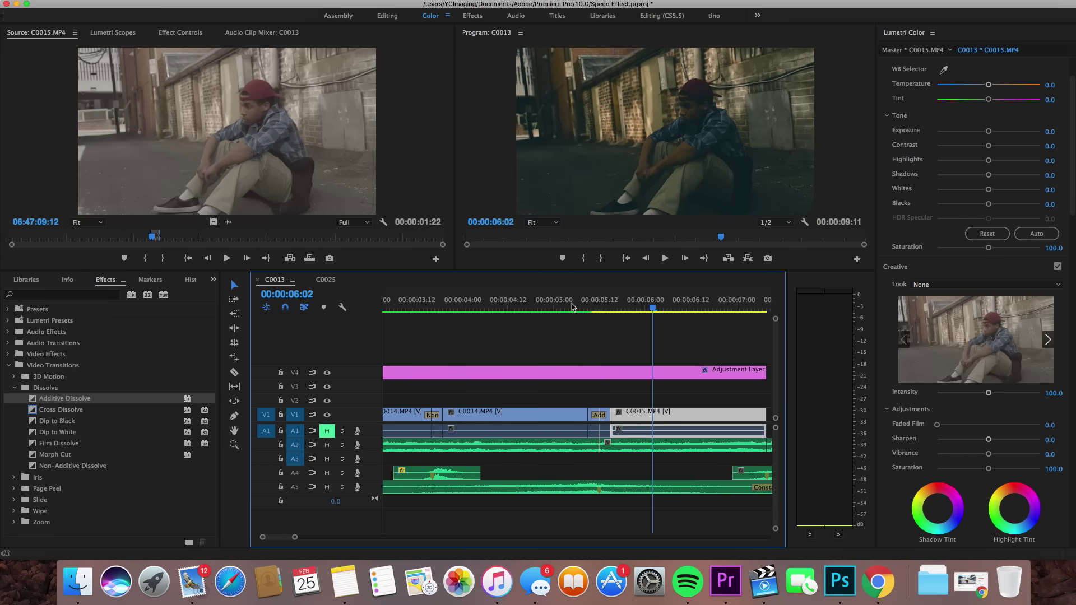
{"action": "left_click", "coordinate": [572, 306]}
{"action": "key", "text": "space"}
{"action": "left_click", "coordinate": [572, 304]}
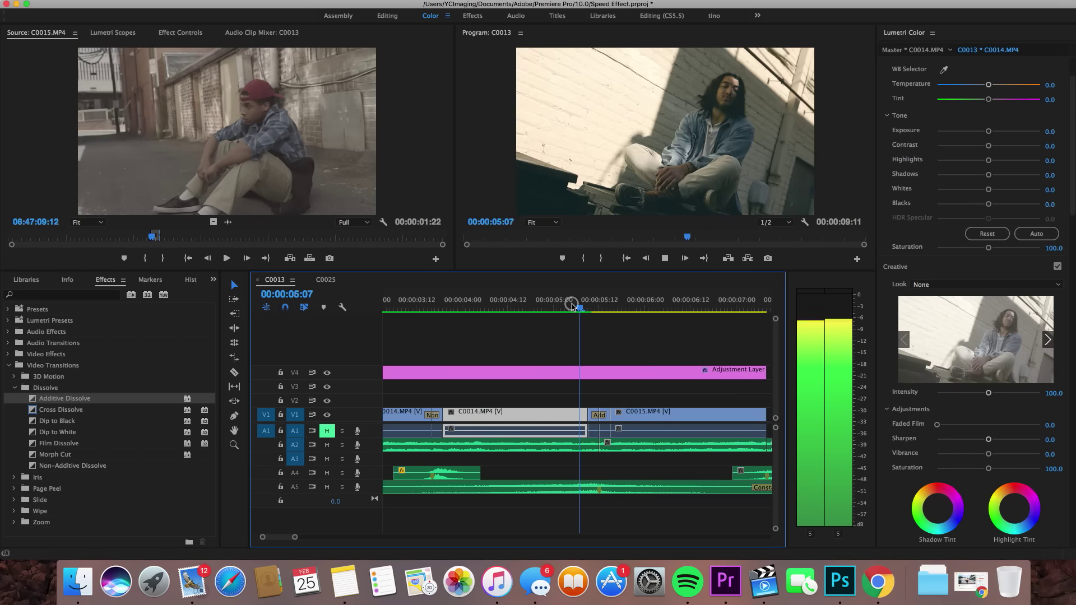
{"action": "left_click", "coordinate": [599, 416]}
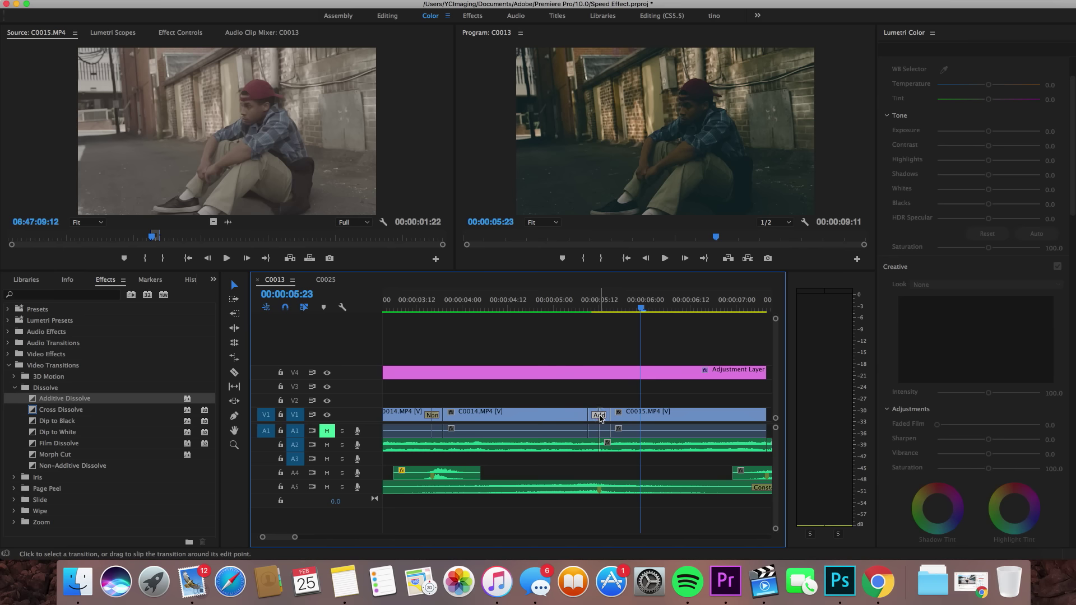
{"action": "left_click_drag", "start_coordinate": [33, 413], "coordinate": [605, 417]}
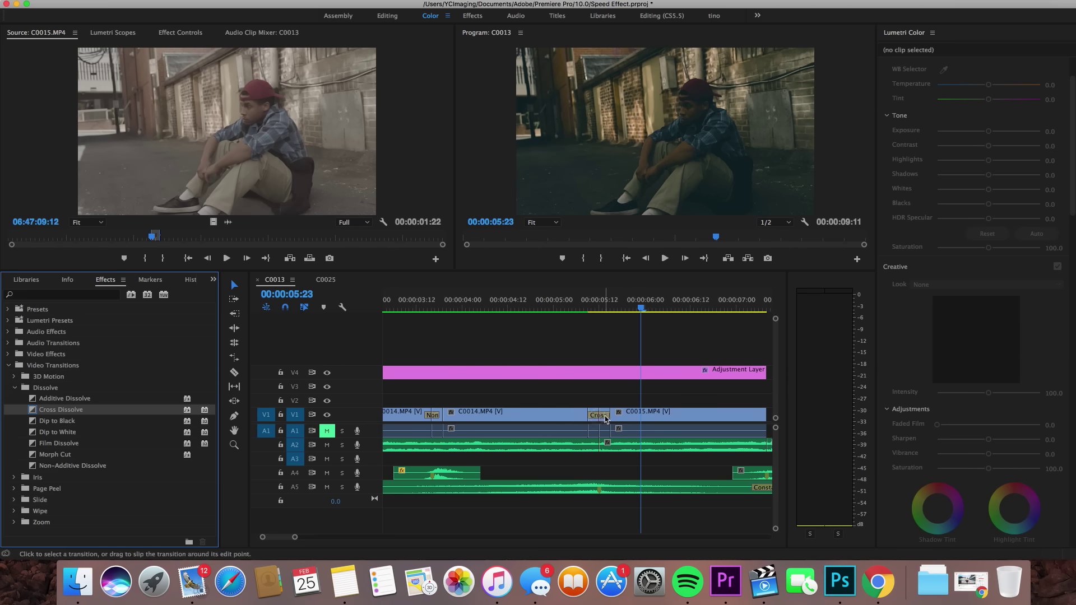
{"action": "left_click", "coordinate": [573, 303]}
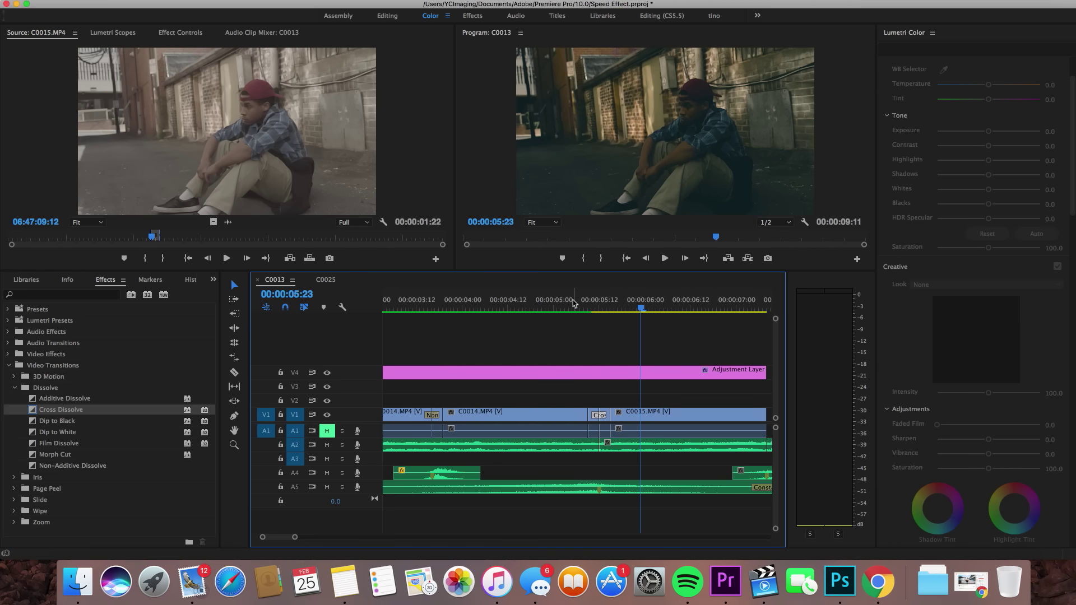
{"action": "key", "text": "space"}
{"action": "left_click", "coordinate": [573, 303]}
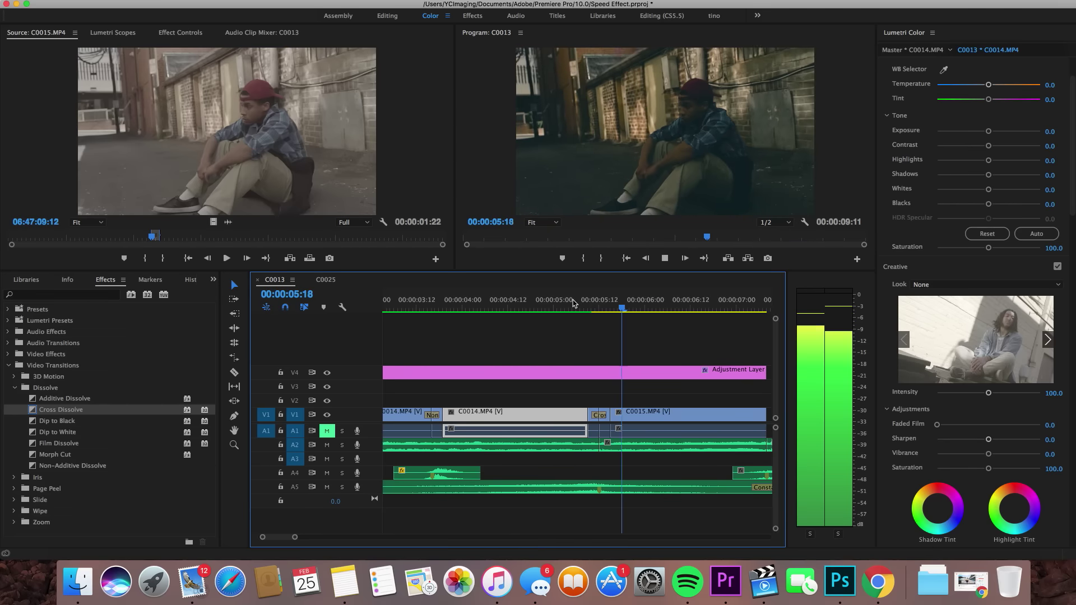
{"action": "key", "text": "space"}
Razor-cut C0015 at 07:05, near its end.
{"action": "left_click_drag", "start_coordinate": [644, 306], "coordinate": [657, 305]}
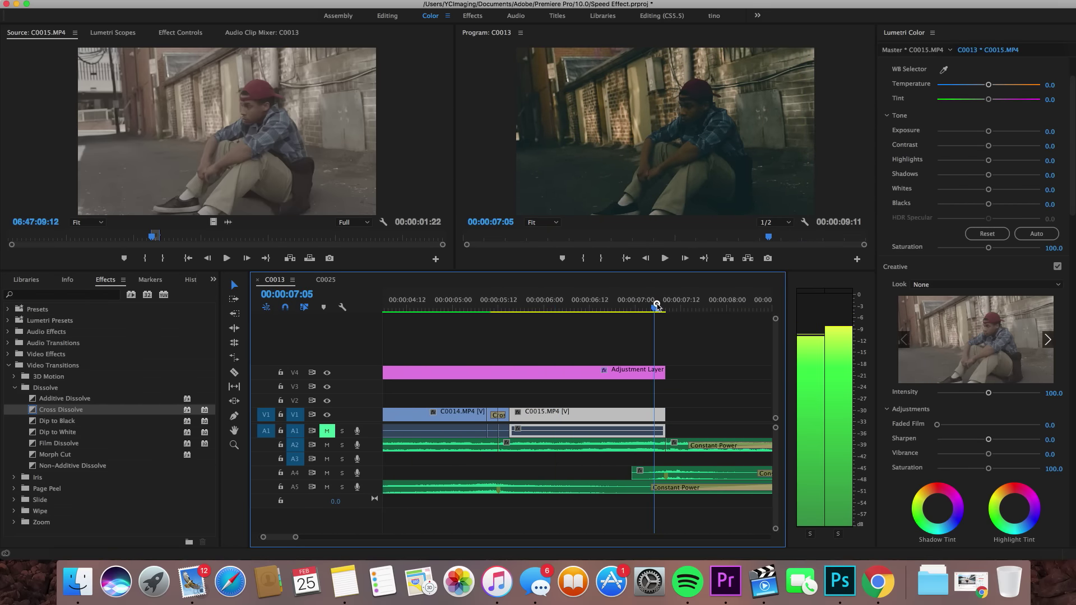
{"action": "key", "text": "super+equal"}
{"action": "scroll", "coordinate": [633, 370], "scroll_direction": "left", "scroll_amount": 3}
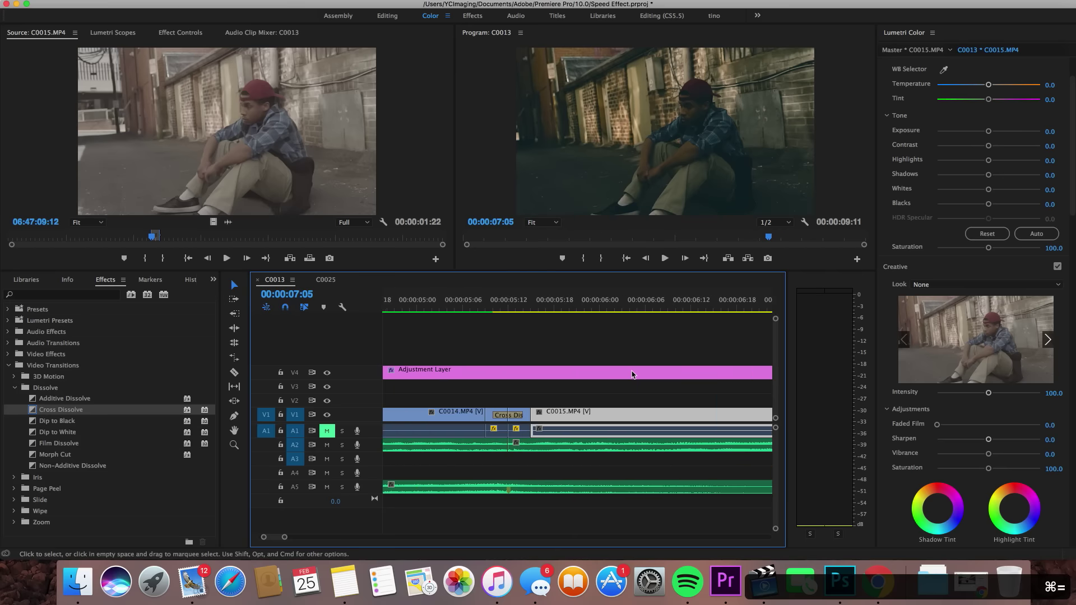
{"action": "scroll", "coordinate": [629, 351], "scroll_direction": "left", "scroll_amount": 3}
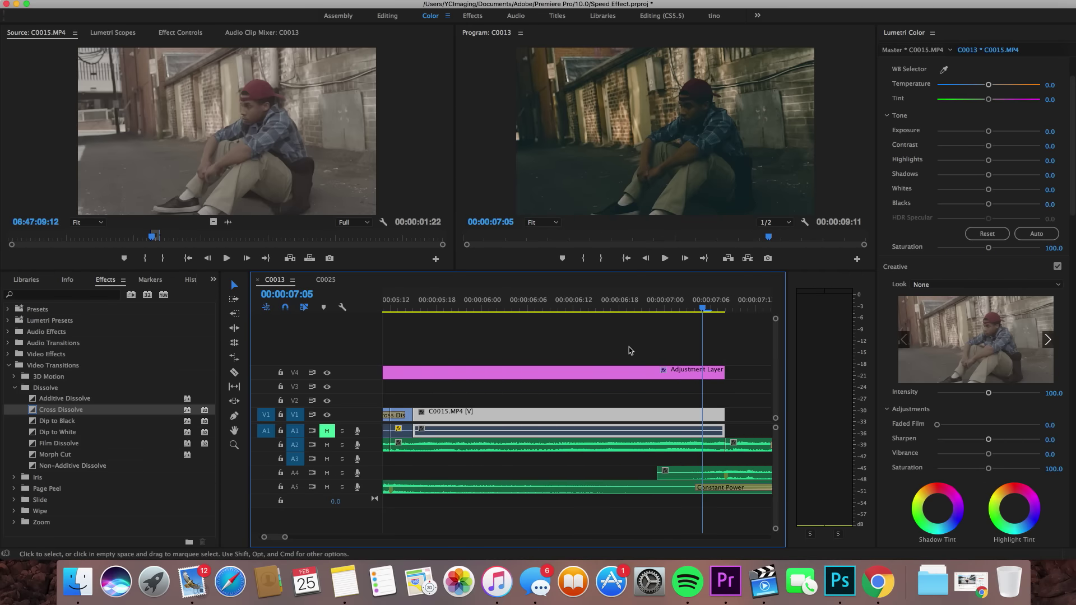
{"action": "key", "text": "super+minus"}
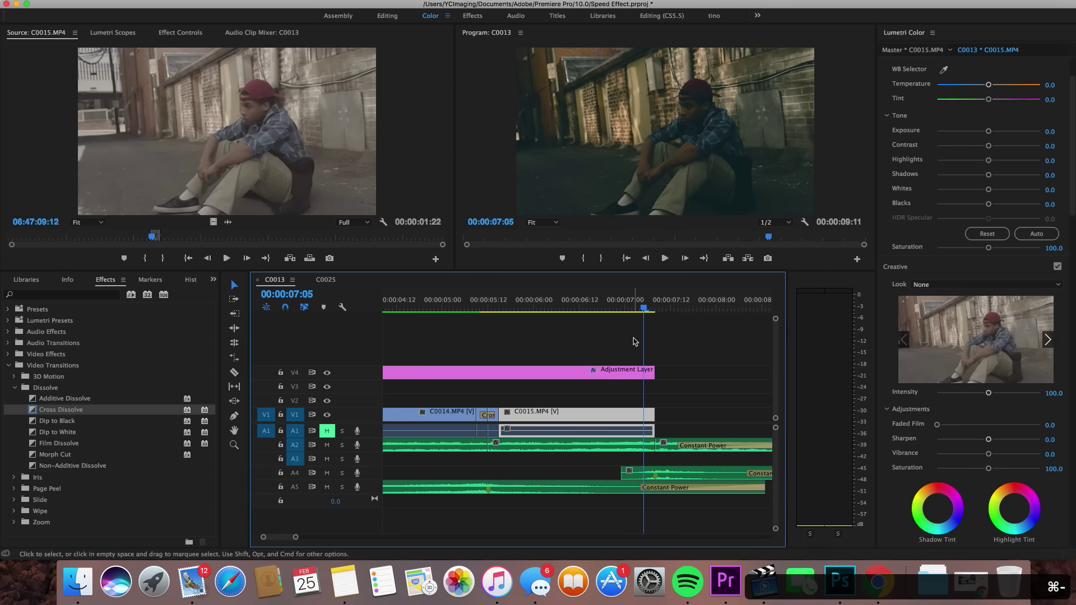
{"action": "left_click", "coordinate": [645, 306]}
{"action": "key", "text": "c"}
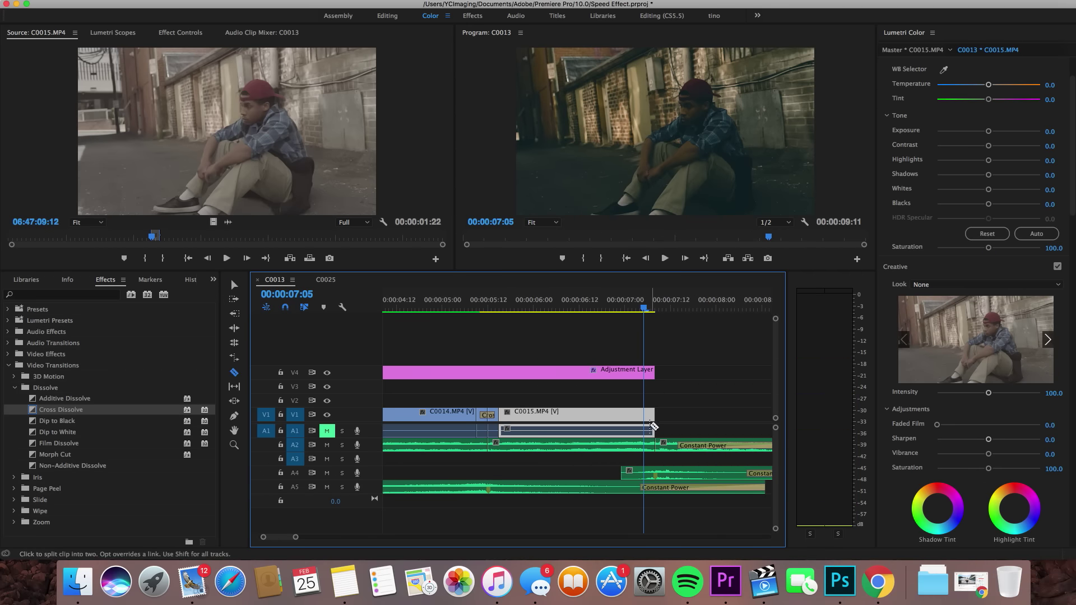
{"action": "left_click", "coordinate": [644, 417]}
{"action": "key", "text": "v"}
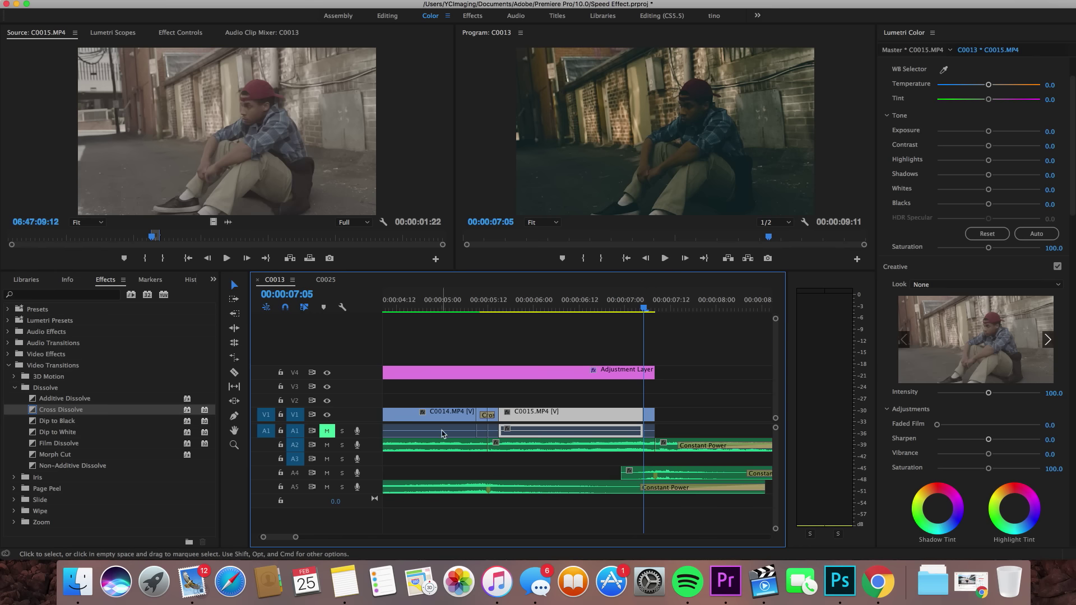
Set the short final piece of C0015 to 1000% speed.
{"action": "left_click", "coordinate": [649, 417]}
{"action": "key", "text": "super+j"}
{"action": "type", "text": "1000"}
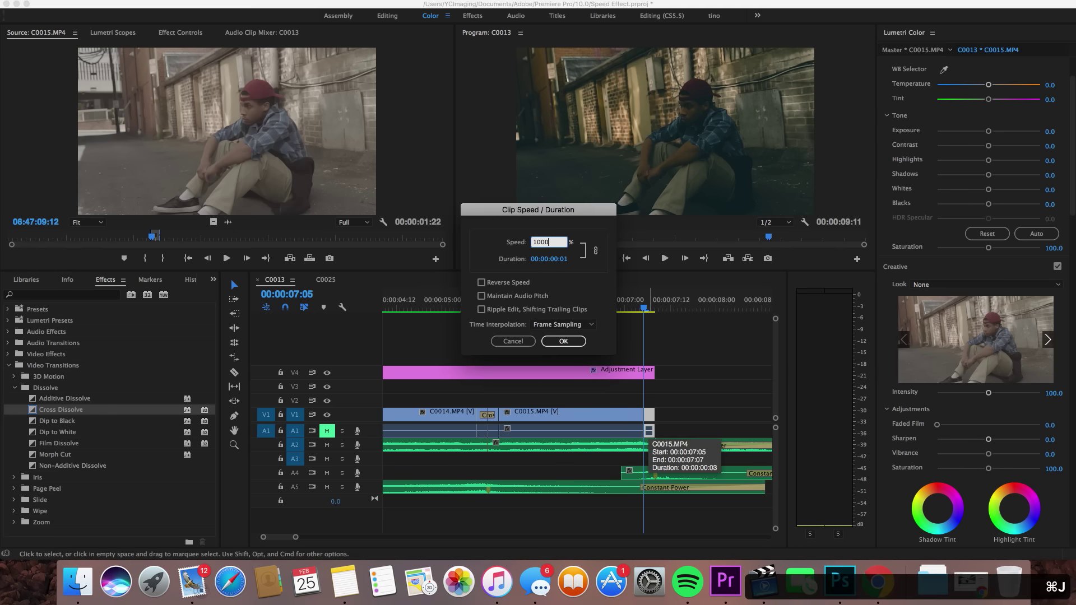
{"action": "key", "text": "Return"}
{"action": "left_click", "coordinate": [676, 410]}
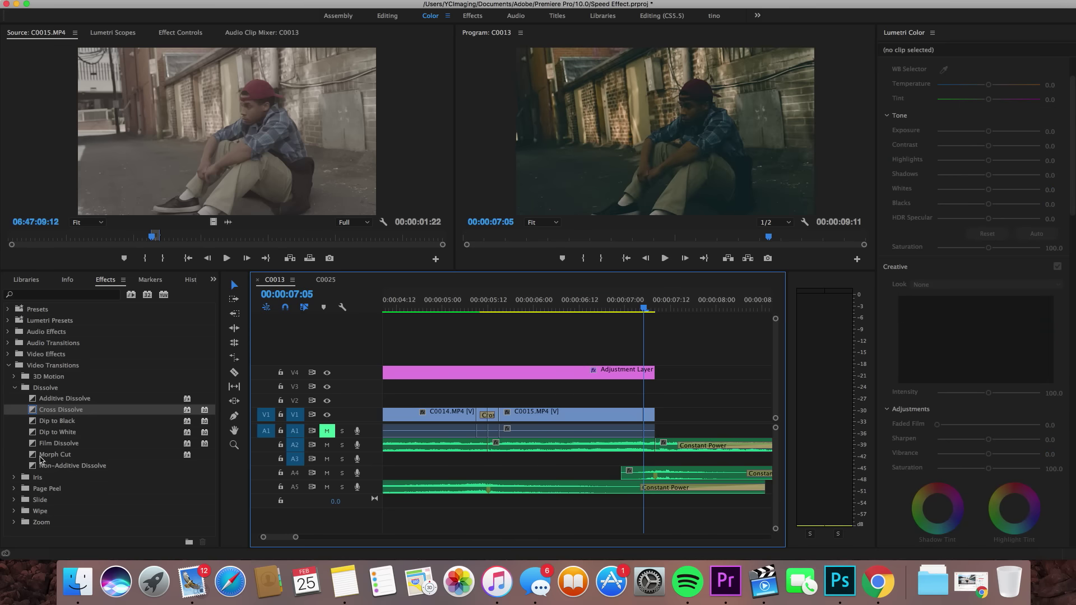
Place a Film Dissolve on the cut at the end of C0015.
{"action": "left_click_drag", "start_coordinate": [35, 446], "coordinate": [748, 380]}
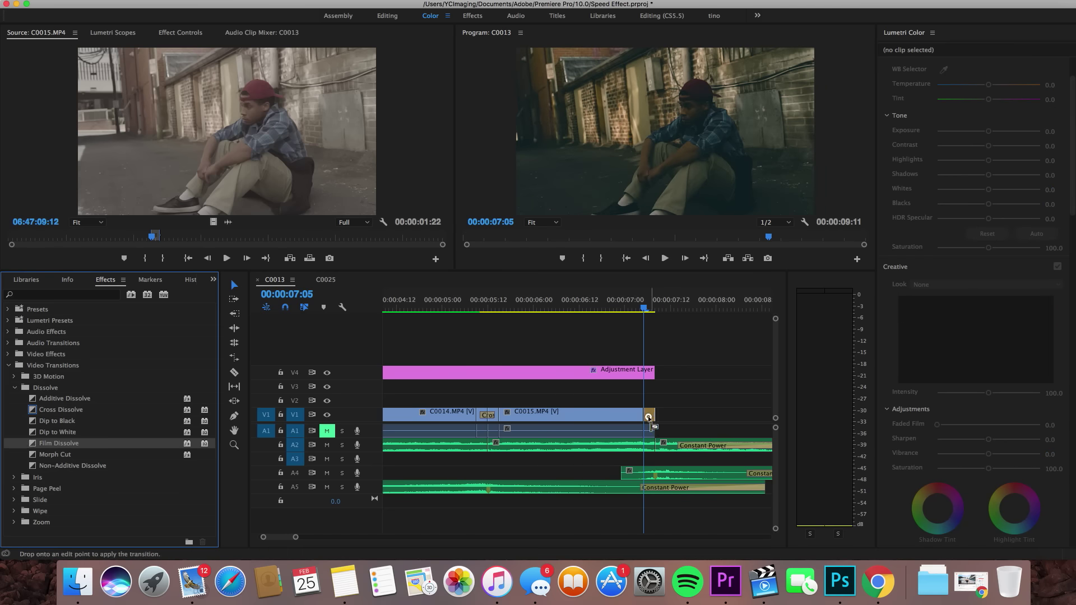
{"action": "left_click_drag", "start_coordinate": [651, 427], "coordinate": [638, 416]}
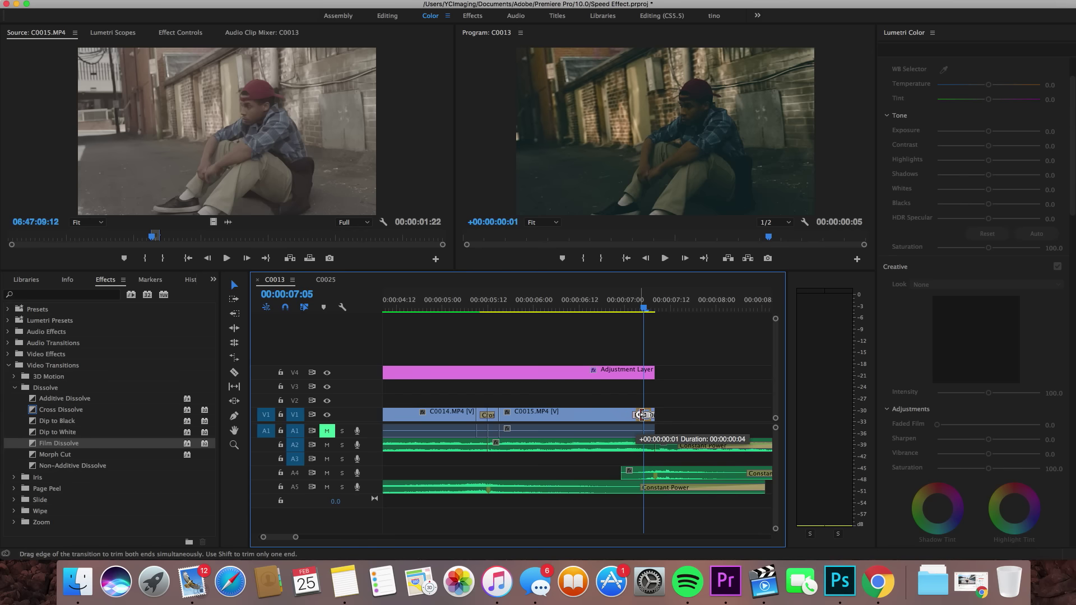
{"action": "left_click", "coordinate": [636, 305]}
{"action": "left_click", "coordinate": [639, 306]}
Make the monitors taller and scrub back through the dissolve to 07:03.
{"action": "key", "text": "super+equal"}
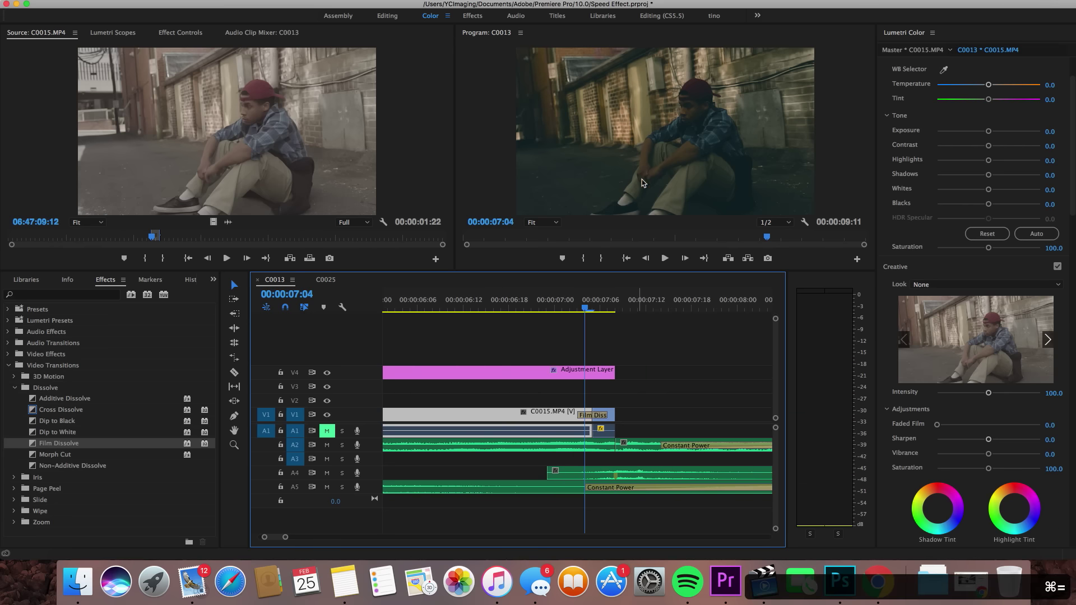
{"action": "left_click_drag", "start_coordinate": [665, 271], "coordinate": [654, 345]}
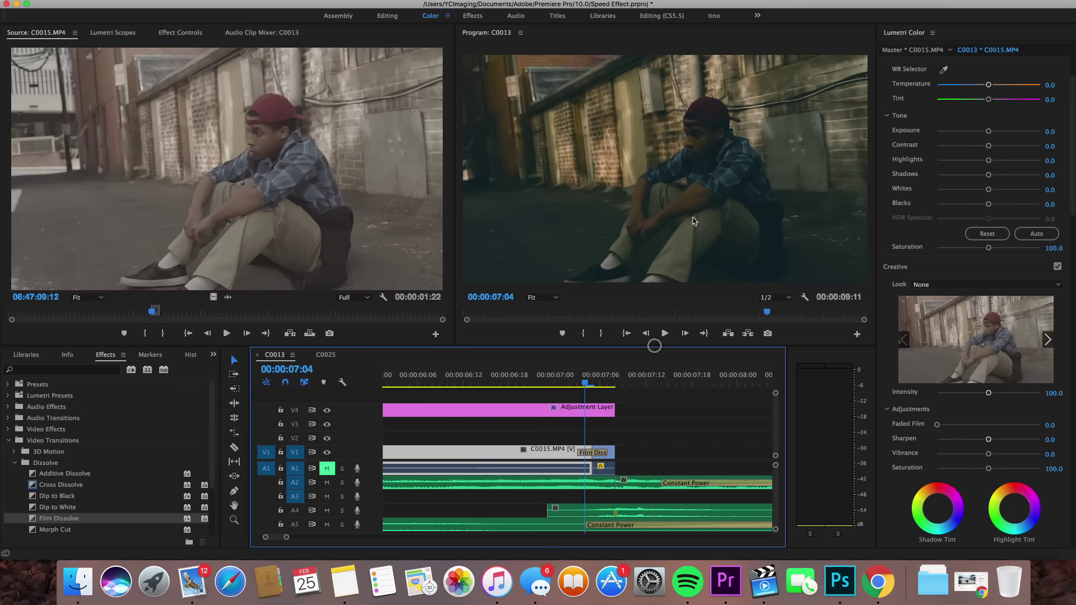
{"action": "left_click", "coordinate": [586, 384]}
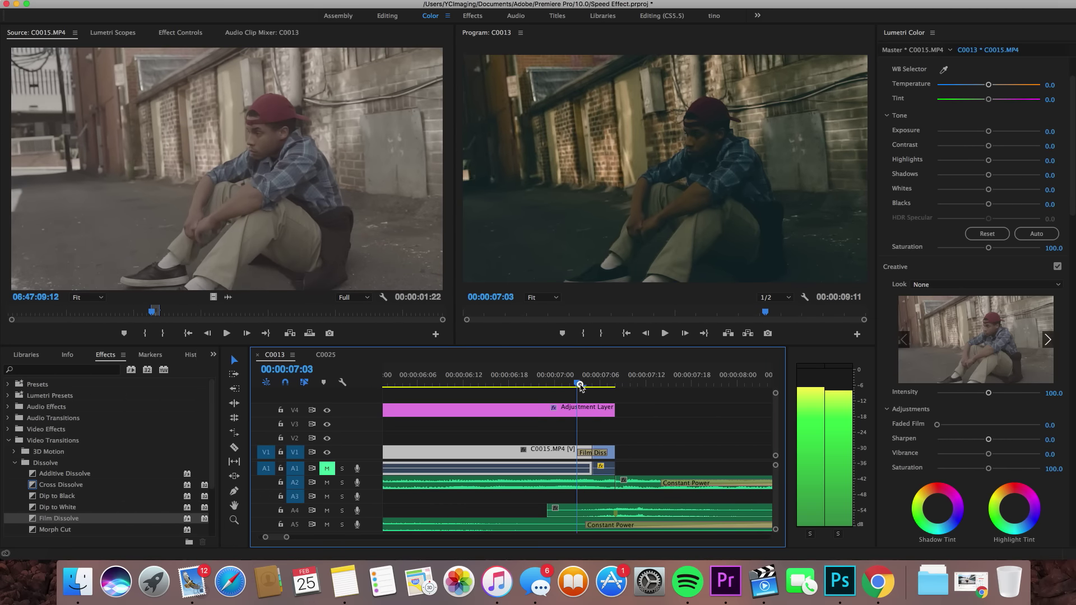
{"action": "left_click_drag", "start_coordinate": [586, 385], "coordinate": [517, 383]}
{"action": "key", "text": "super+minus"}
{"action": "key", "text": "super+minus"}
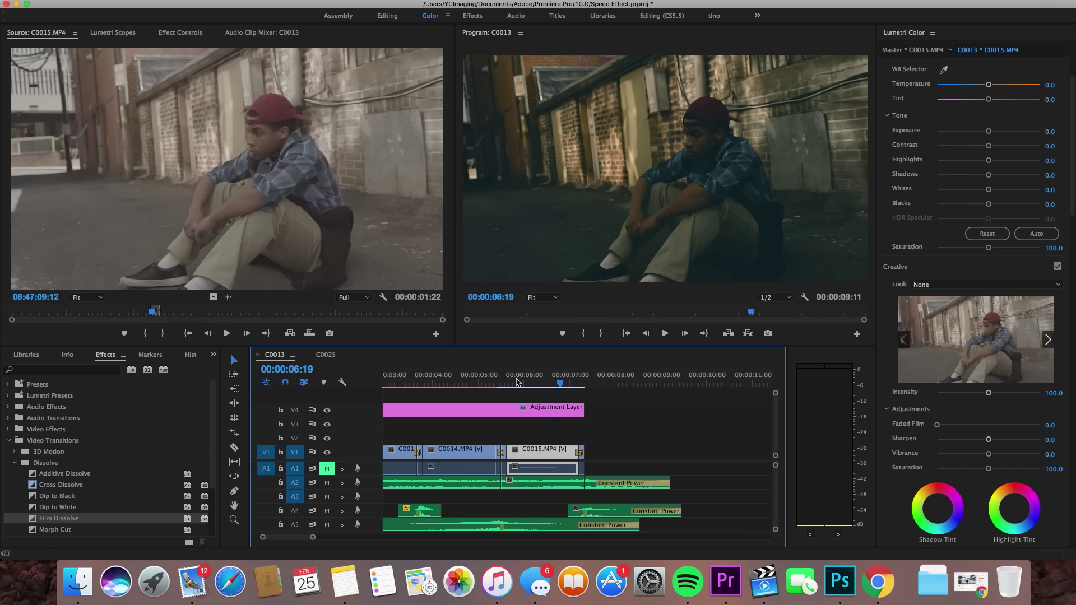
{"action": "key", "text": "space"}
{"action": "scroll", "coordinate": [627, 413], "scroll_direction": "up", "scroll_amount": 5}
{"action": "key", "text": "Home"}
{"action": "key", "text": "space"}
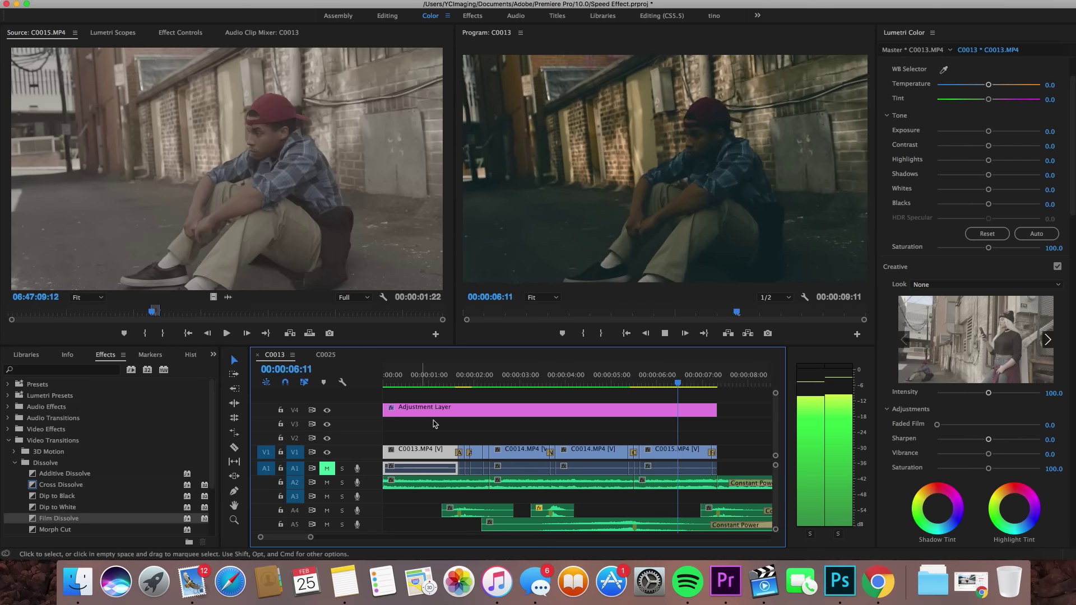
{"action": "key", "text": "minus"}
{"action": "key", "text": "minus"}
{"action": "key", "text": "minus"}
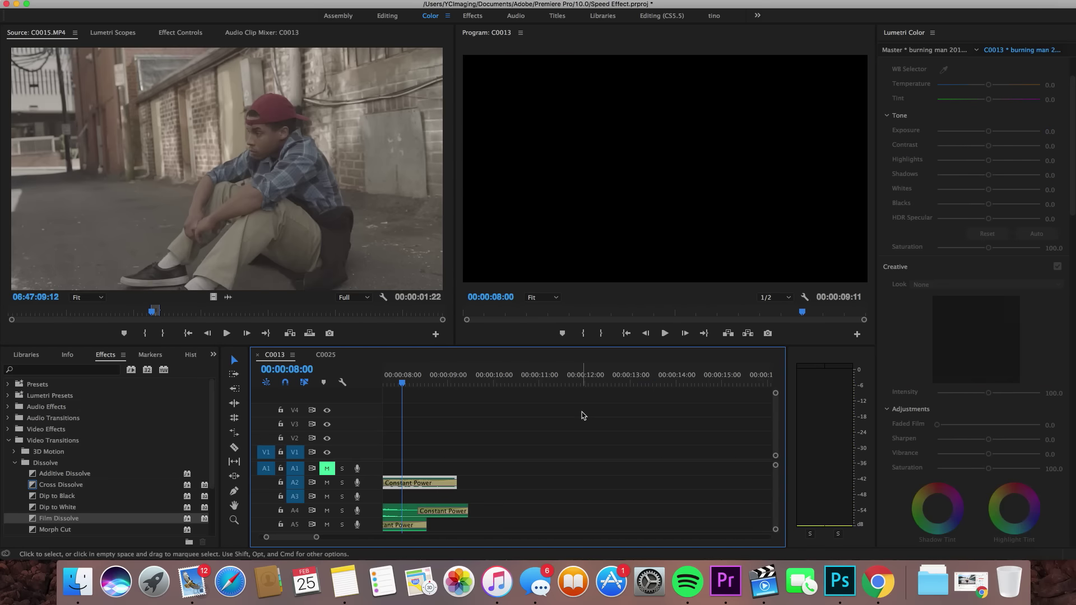
{"action": "key", "text": "equal"}
{"action": "key", "text": "equal"}
{"action": "key", "text": "equal"}
{"action": "key", "text": "equal"}
{"action": "key", "text": "equal"}
{"action": "key", "text": "equal"}
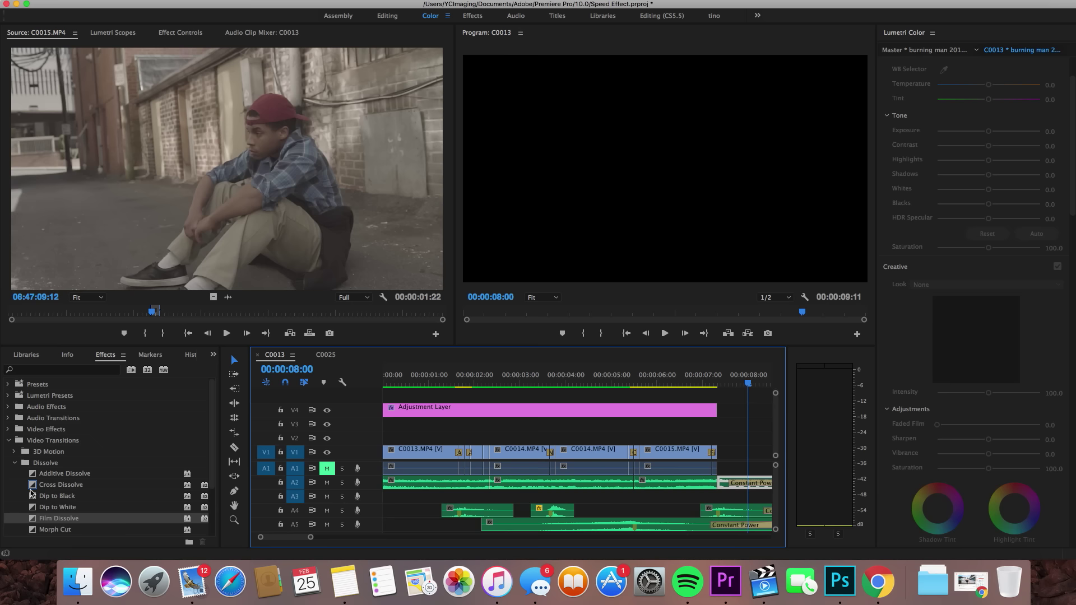
{"action": "scroll", "coordinate": [47, 491], "scroll_direction": "down", "scroll_amount": 2}
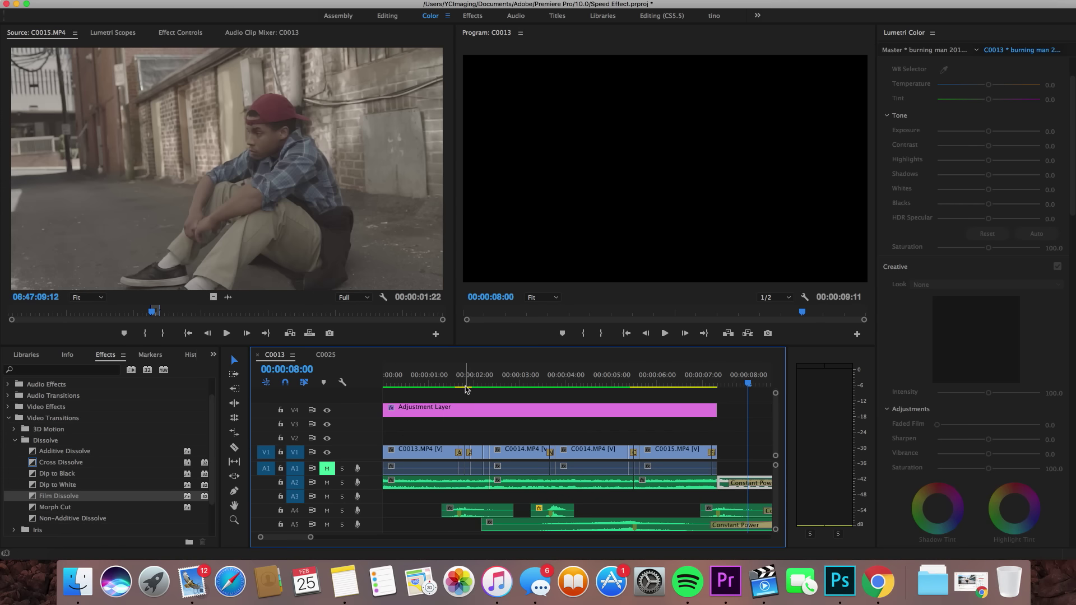
Scrub through the dissolve frames around 00:00:01:17 to review them.
{"action": "left_click_drag", "start_coordinate": [466, 388], "coordinate": [450, 381]}
{"action": "key", "text": "="}
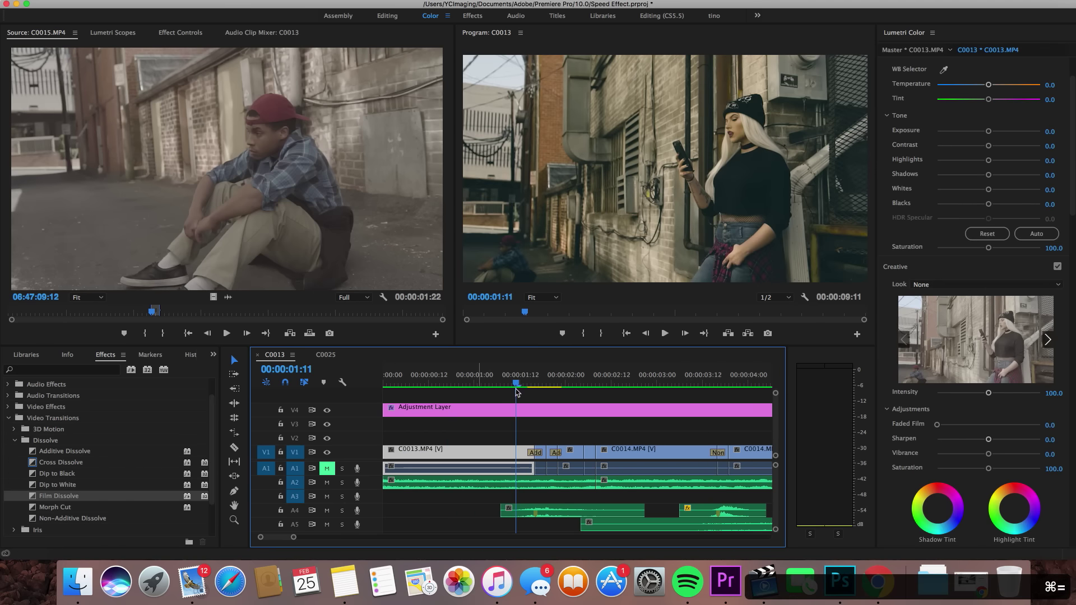
{"action": "left_click", "coordinate": [539, 379]}
{"action": "left_click_drag", "start_coordinate": [539, 378], "coordinate": [591, 375]}
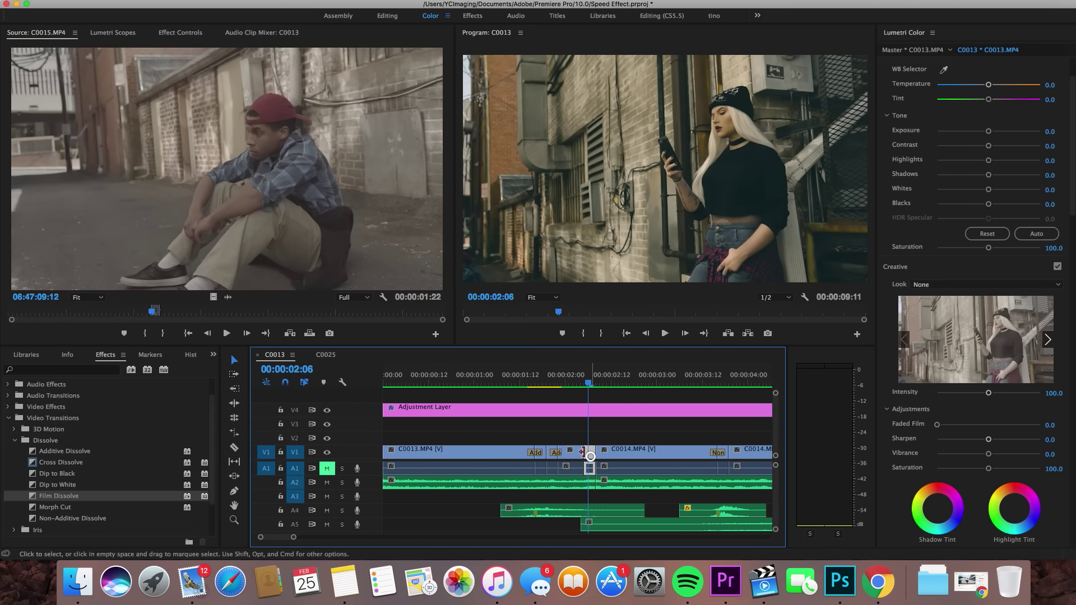
Apply the Invert effect, found by searching 'inv', to the short clip at 02:06.
{"action": "left_click", "coordinate": [46, 370]}
{"action": "type", "text": "inv"}
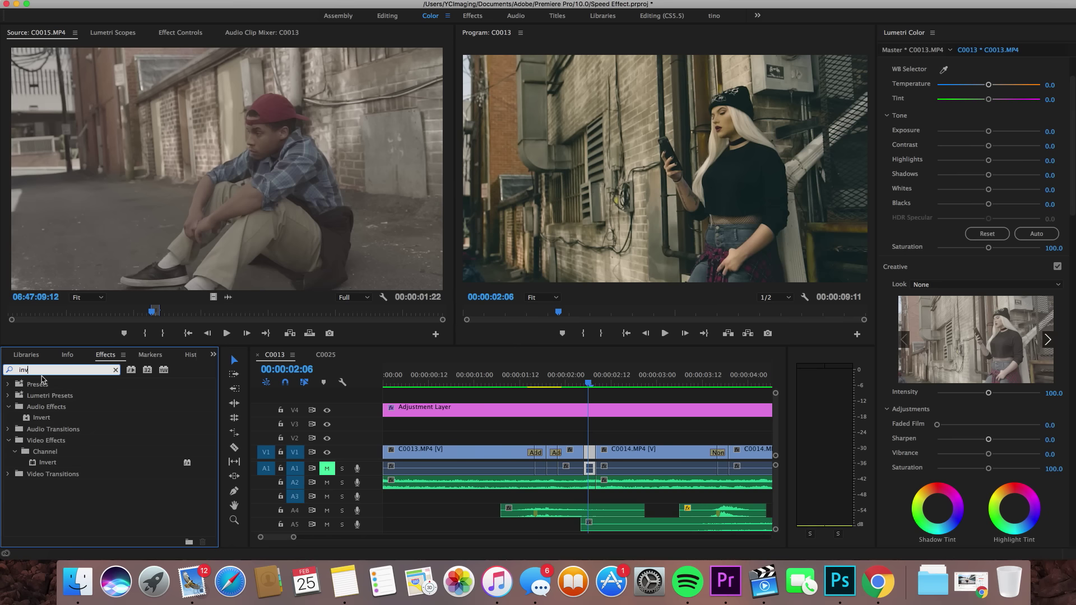
{"action": "left_click_drag", "start_coordinate": [37, 461], "coordinate": [448, 469]}
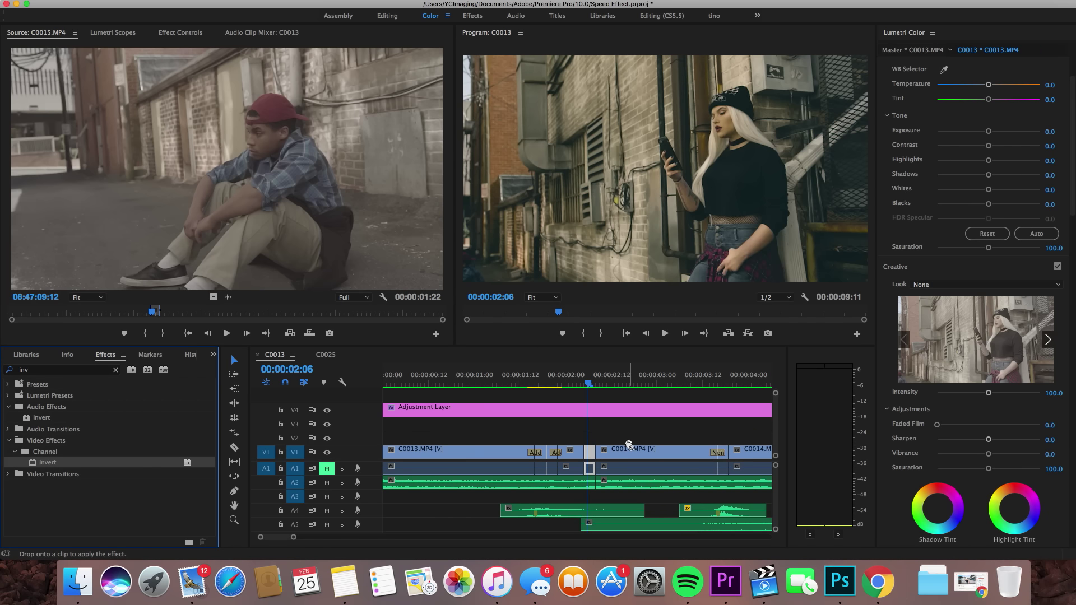
{"action": "left_click_drag", "start_coordinate": [594, 452], "coordinate": [595, 452]}
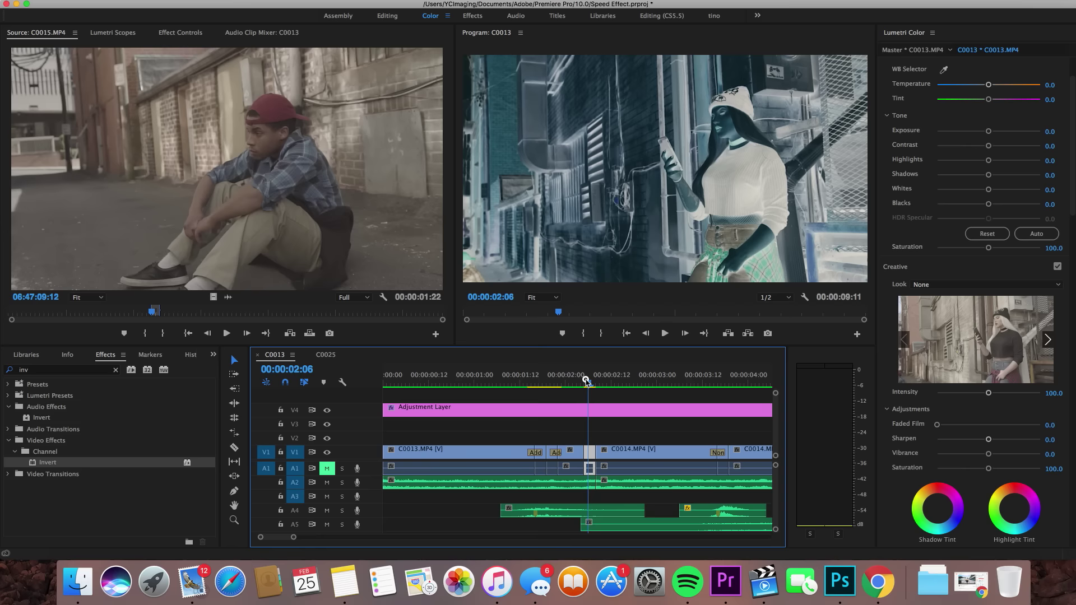
{"action": "left_click_drag", "start_coordinate": [586, 381], "coordinate": [581, 382]}
{"action": "left_click", "coordinate": [116, 370]}
{"action": "left_click", "coordinate": [7, 440]}
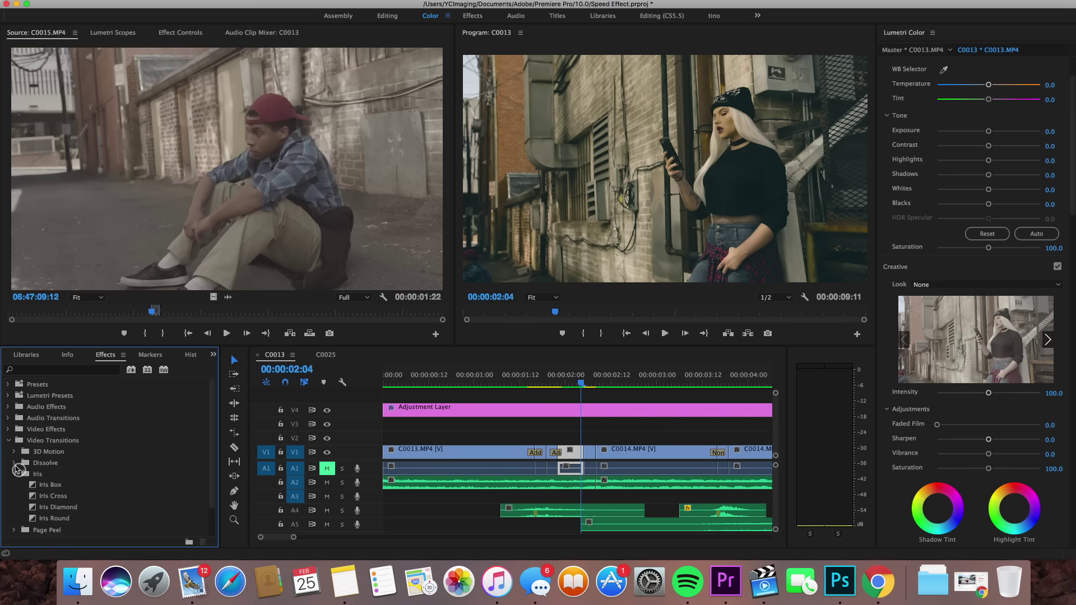
Add an Additive Dissolve at the edit beside the inverted clip.
{"action": "left_click", "coordinate": [15, 465]}
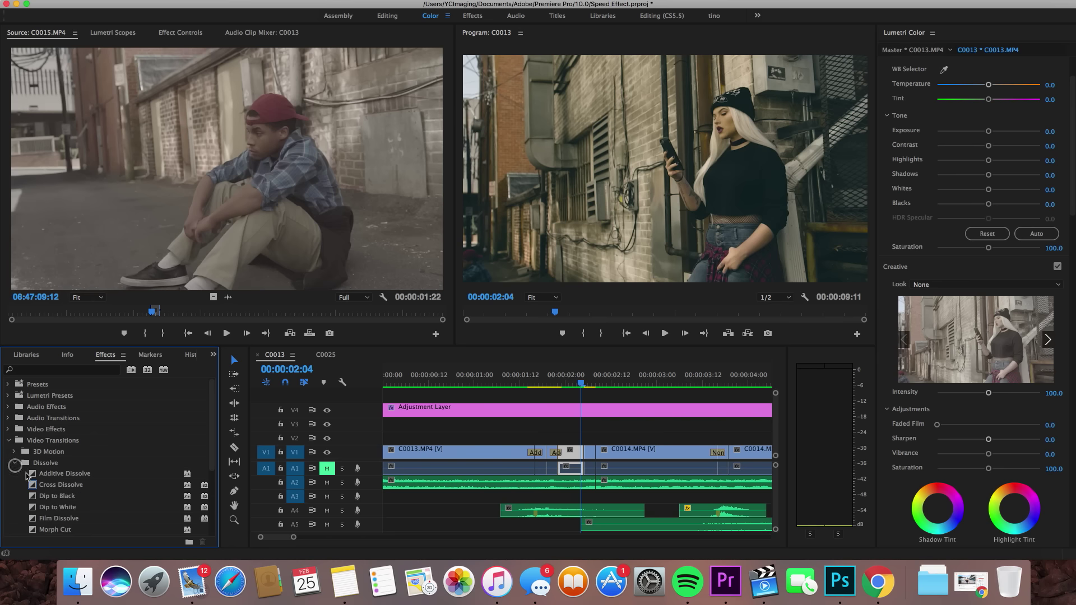
{"action": "left_click_drag", "start_coordinate": [62, 474], "coordinate": [586, 456]}
{"action": "key", "text": "super+equal"}
{"action": "left_click", "coordinate": [562, 453]}
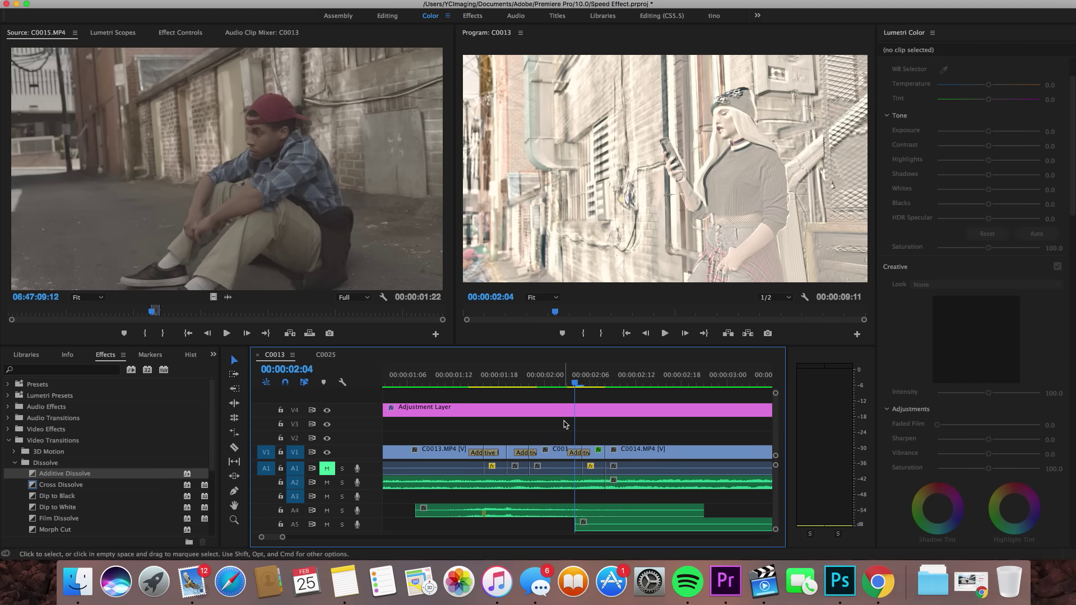
{"action": "key", "text": "super+minus"}
Preview the flash frame and dissolves from 00:00:01:12.
{"action": "left_click", "coordinate": [515, 381]}
{"action": "key", "text": "space"}
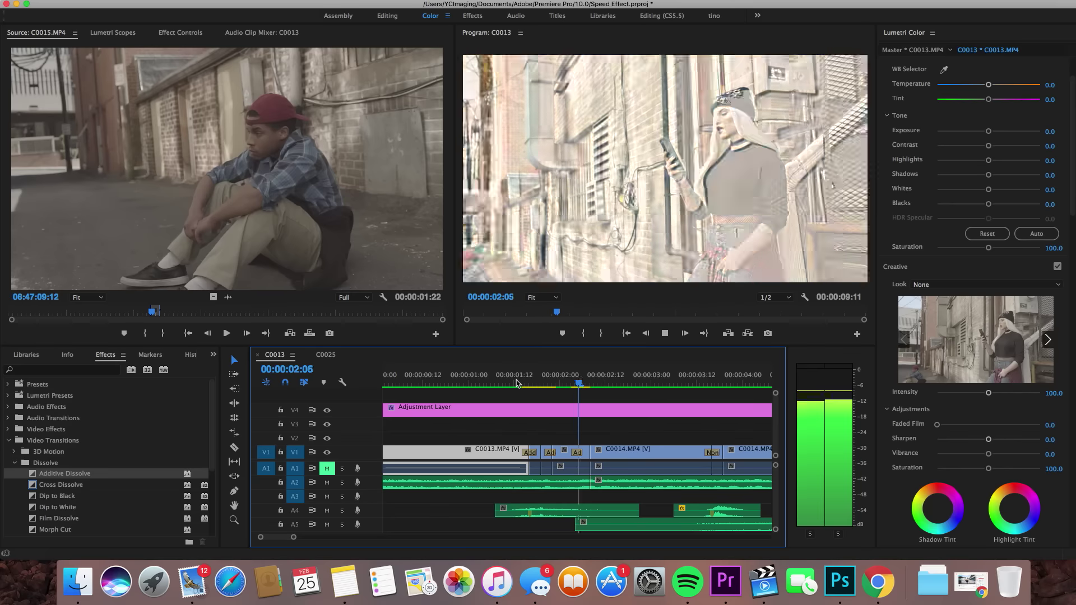
{"action": "key", "text": "space"}
{"action": "key", "text": "super+minus"}
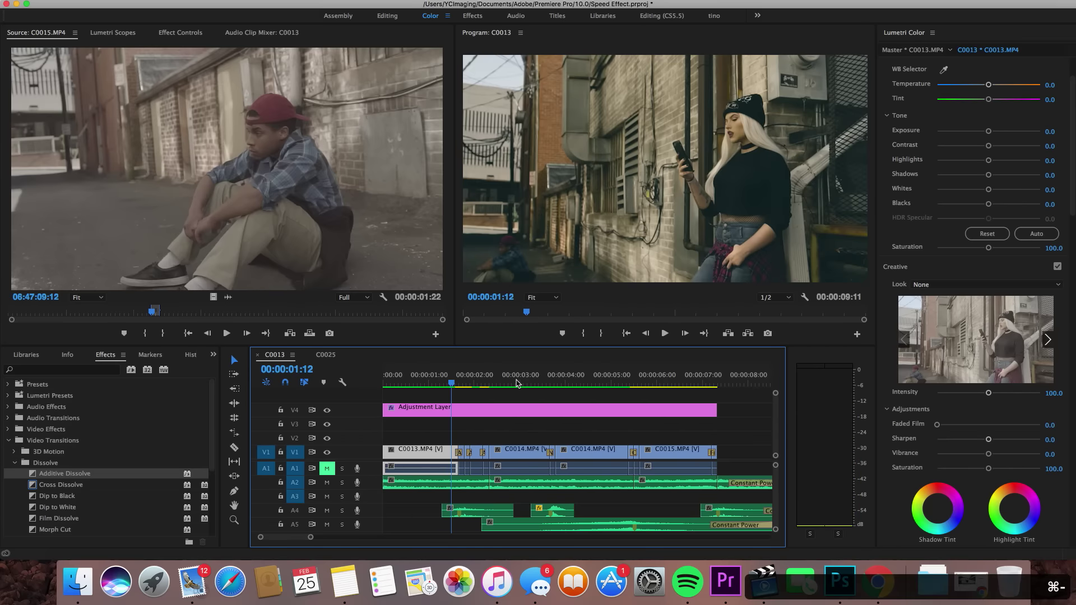